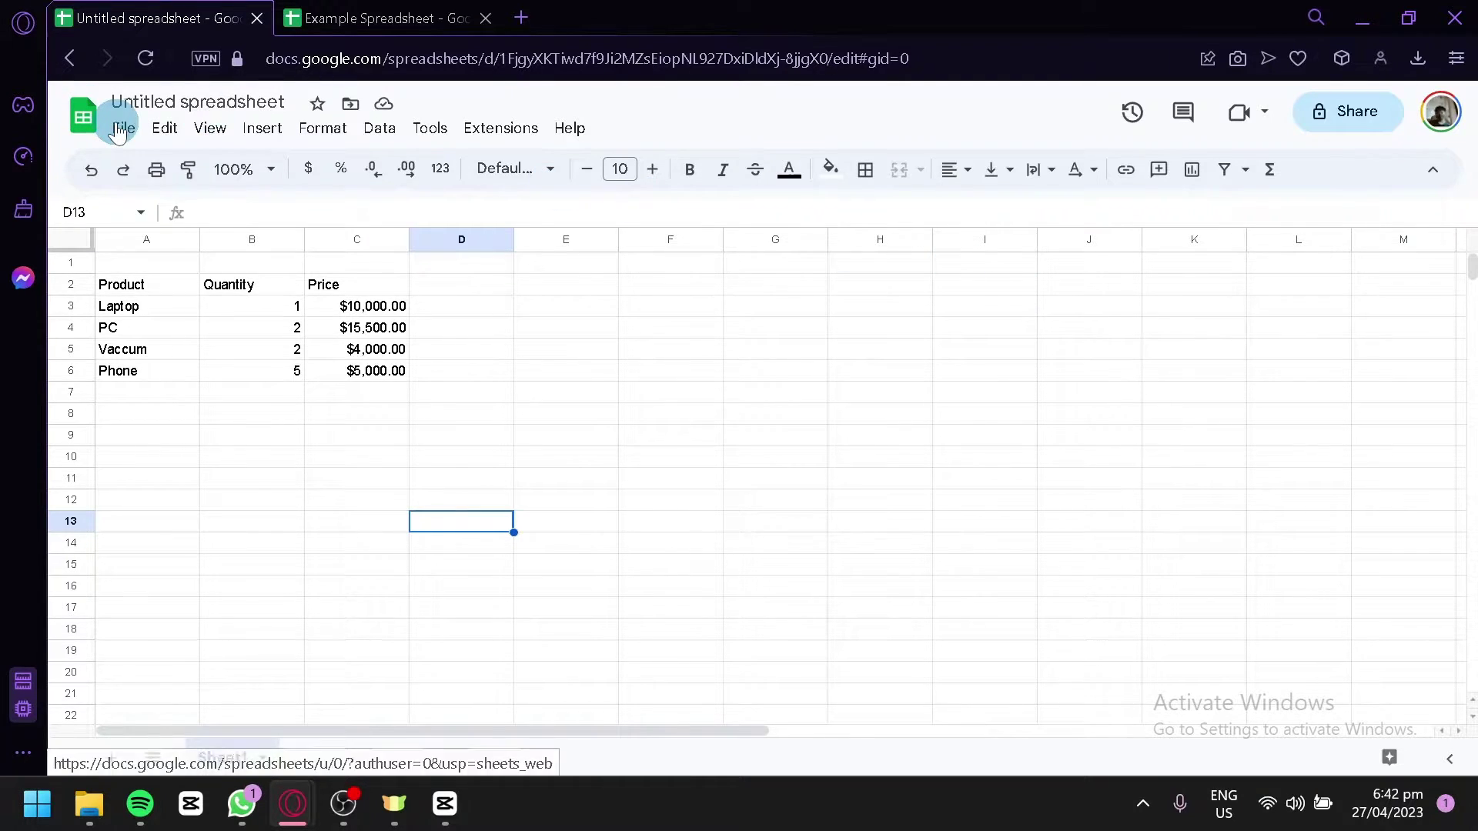
- Insert a chart with empty cell E3 selected and move it beside the product table, covering about columns D to I from row 1
{"action": "left_click", "coordinate": [458, 396]}
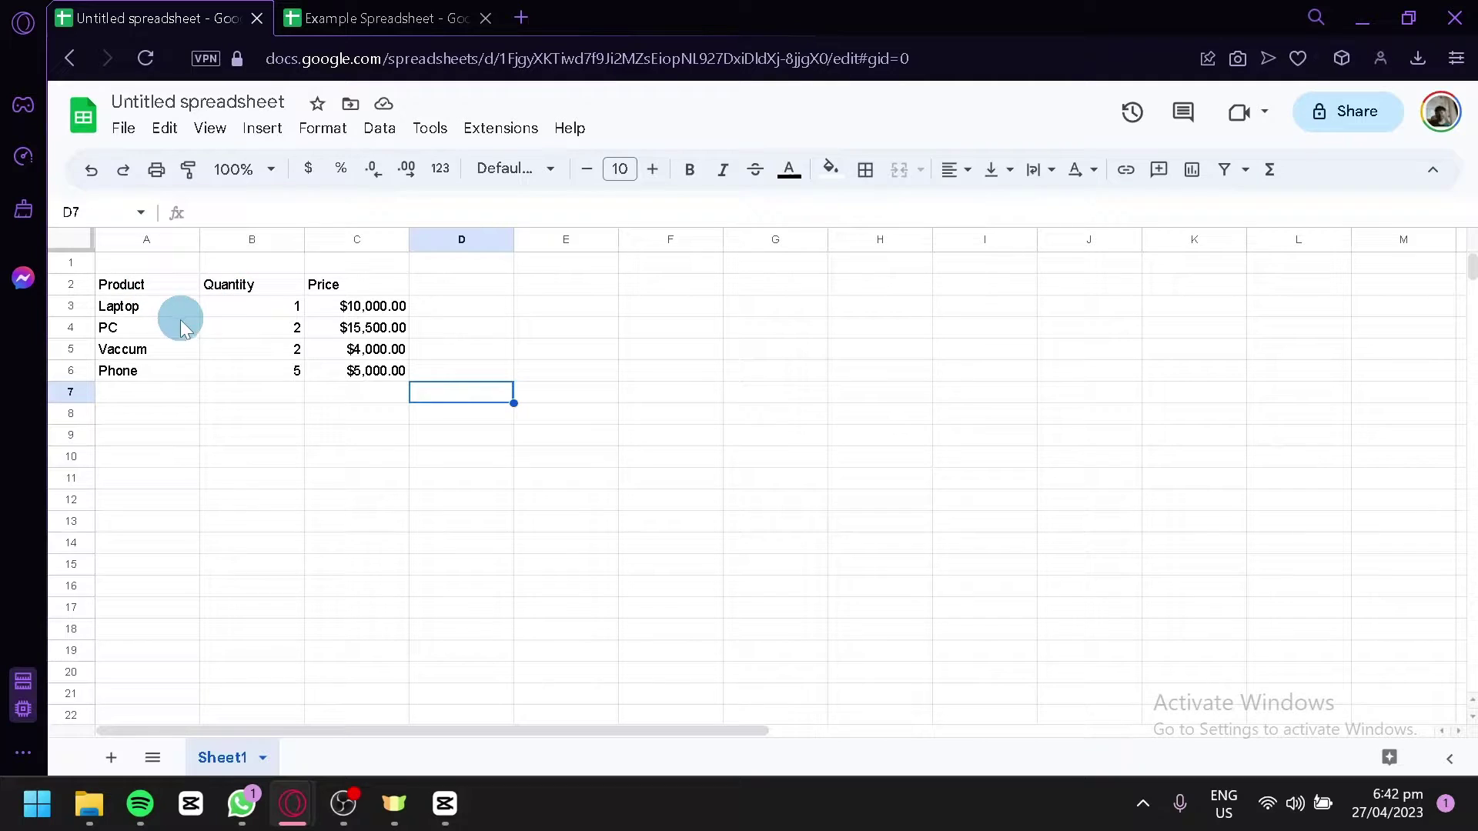
{"action": "left_click", "coordinate": [564, 315]}
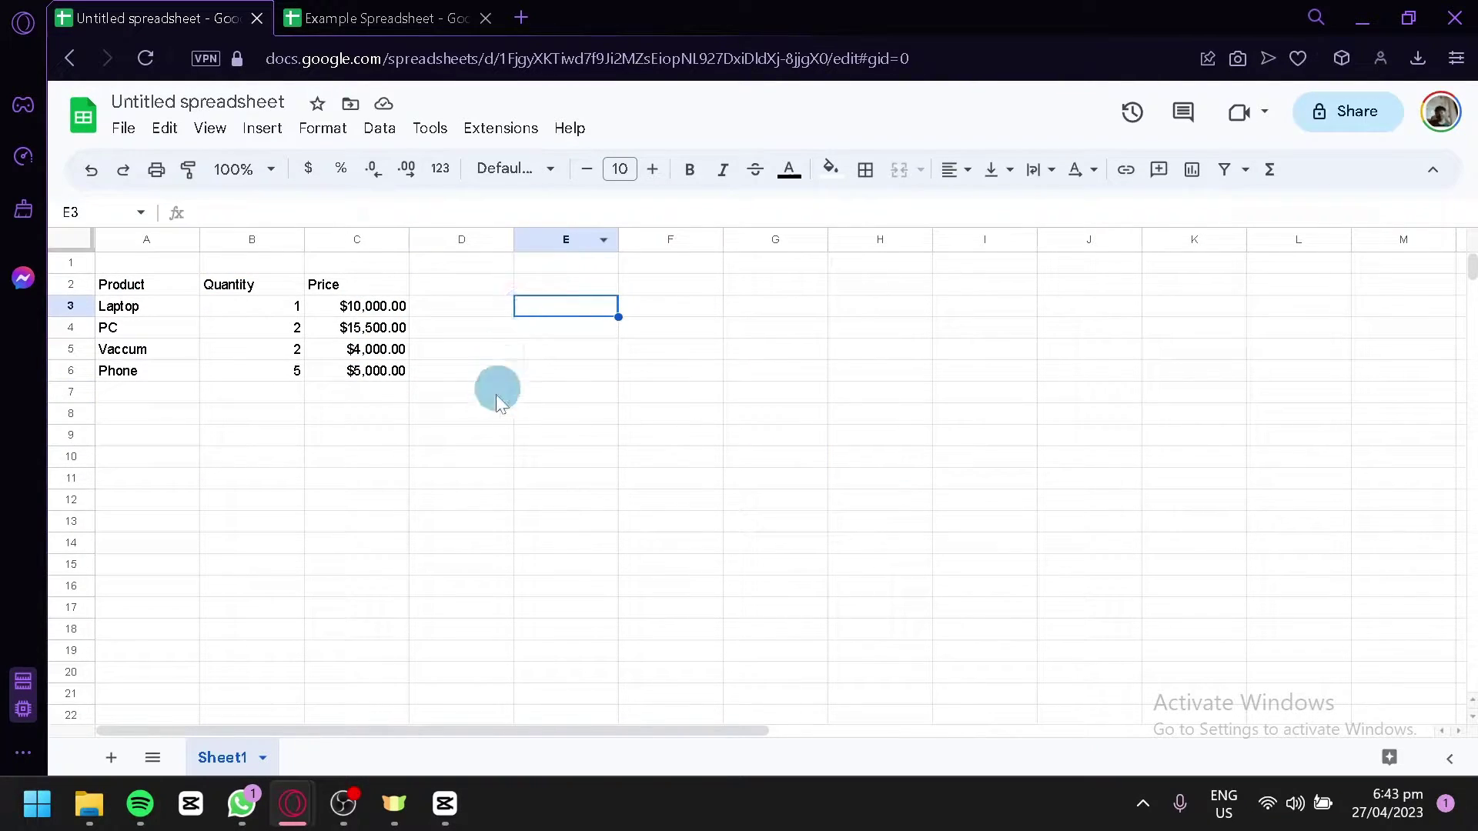
{"action": "left_click", "coordinate": [262, 129]}
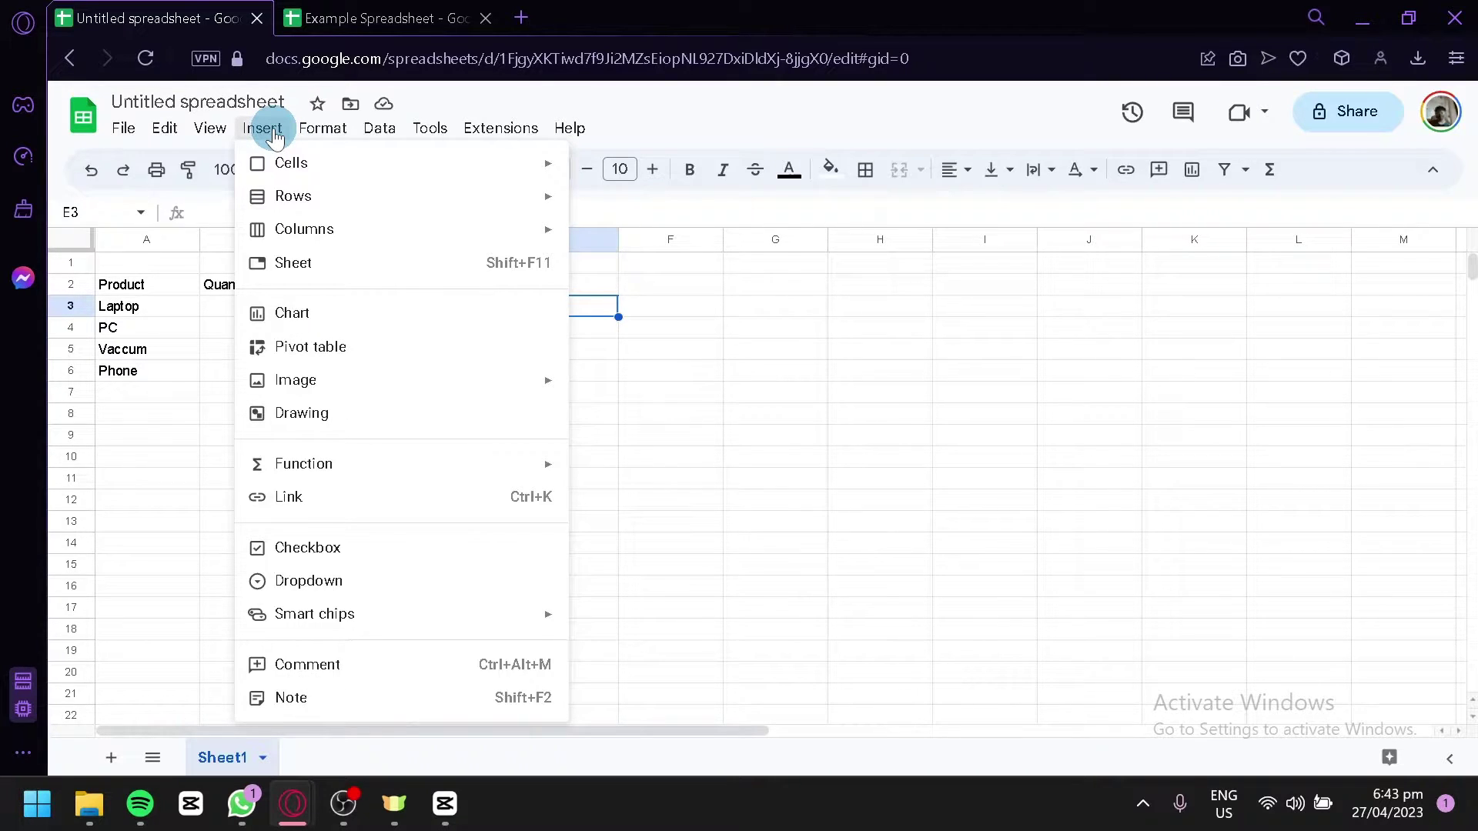
{"action": "left_click", "coordinate": [423, 320]}
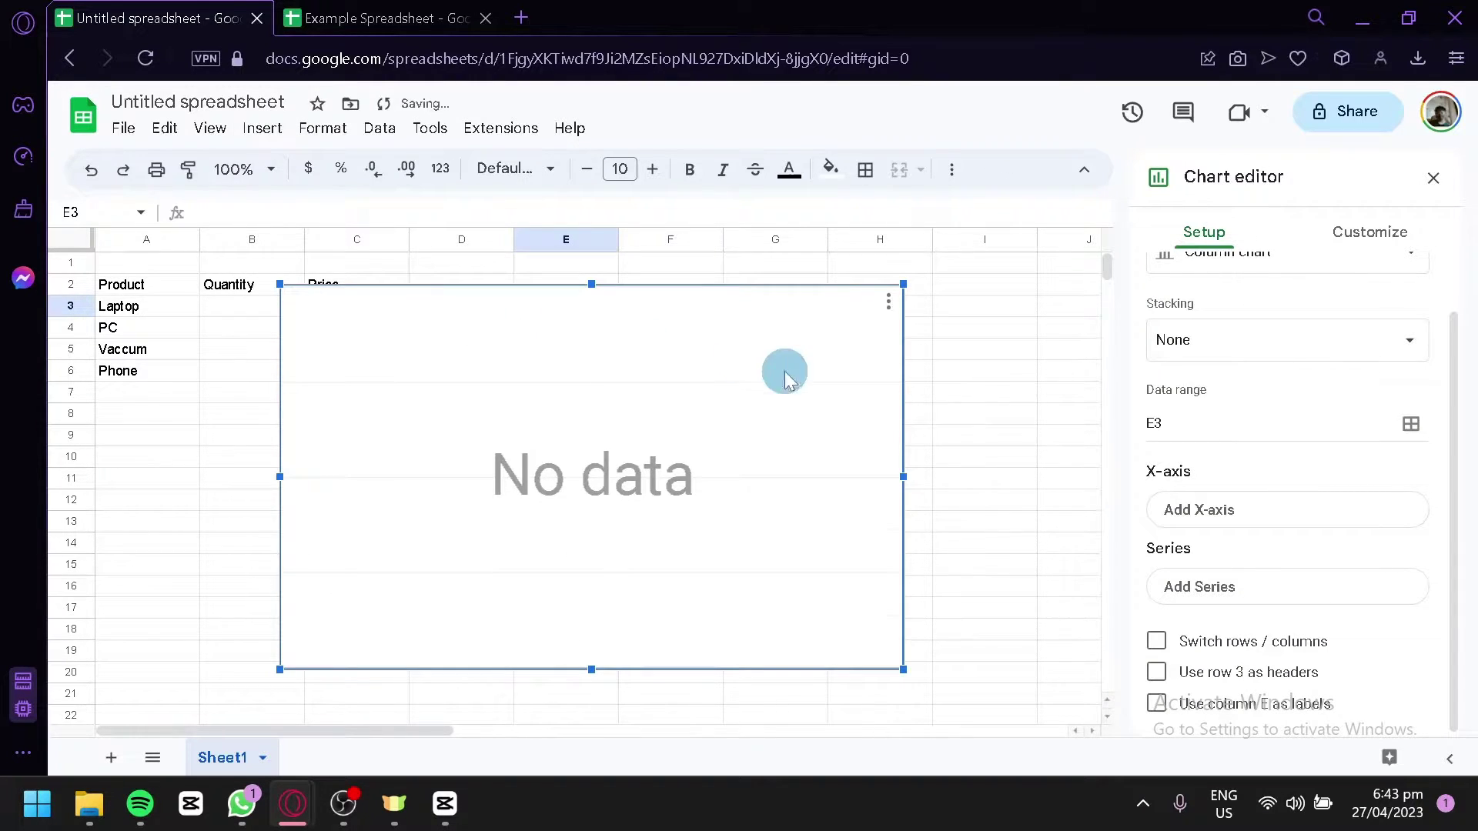
{"action": "left_click_drag", "start_coordinate": [646, 440], "coordinate": [815, 446]}
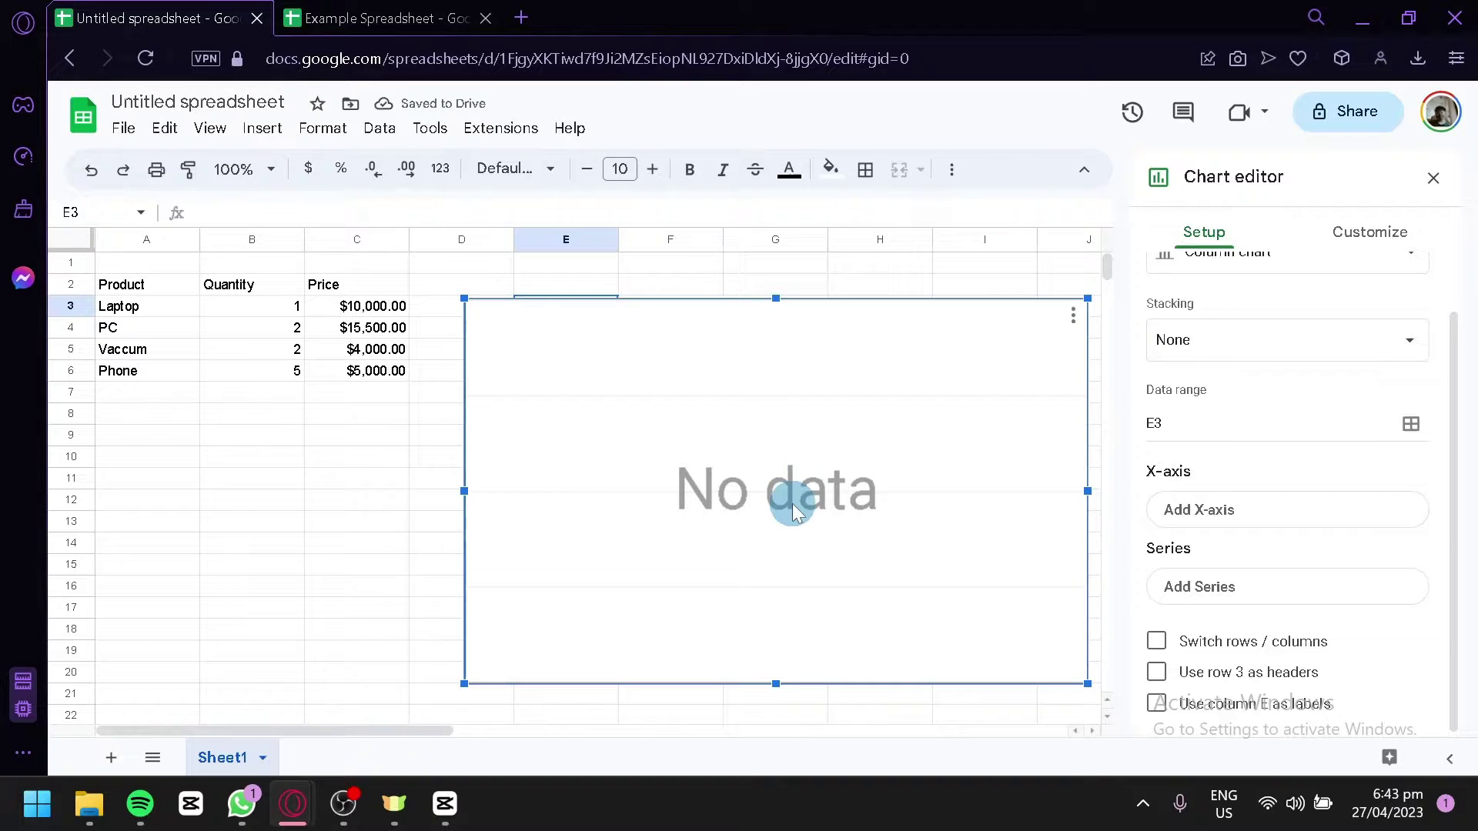
{"action": "left_click_drag", "start_coordinate": [793, 511], "coordinate": [825, 409]}
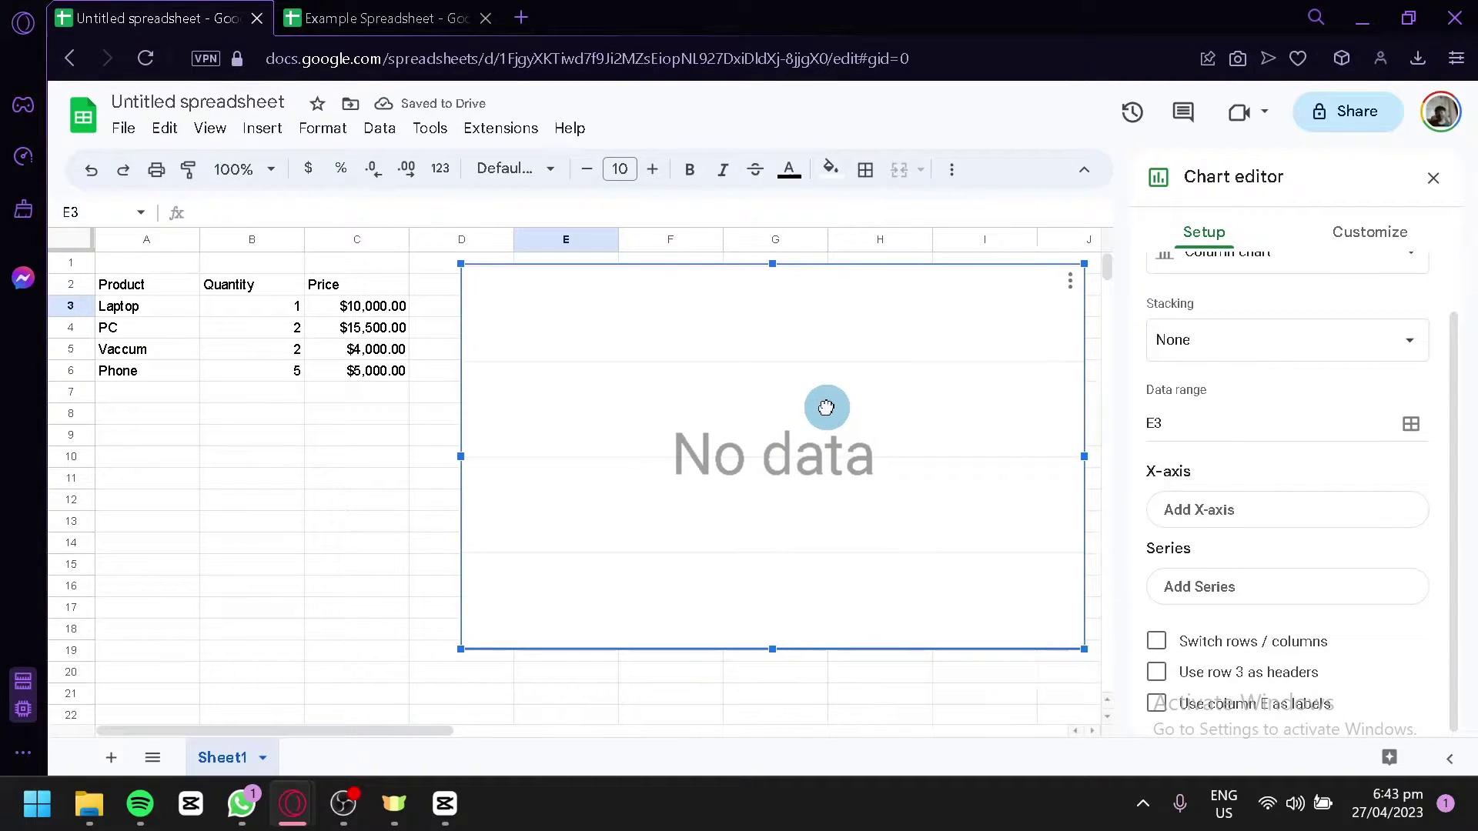
- Look through the available chart types and change the chart to a line chart
{"action": "scroll", "coordinate": [1308, 311], "scroll_direction": "up", "scroll_amount": 1}
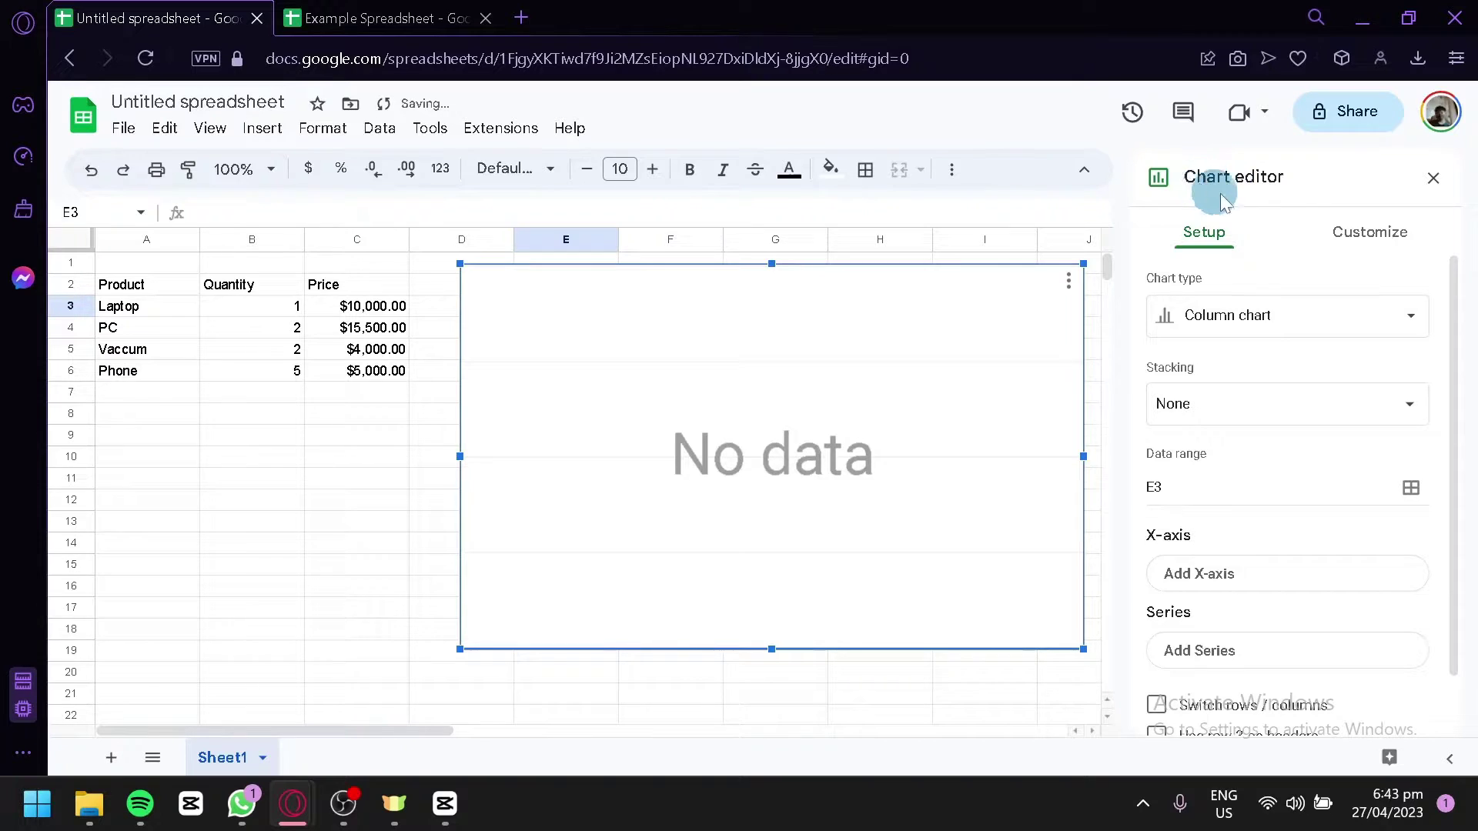
{"action": "left_click", "coordinate": [1241, 317]}
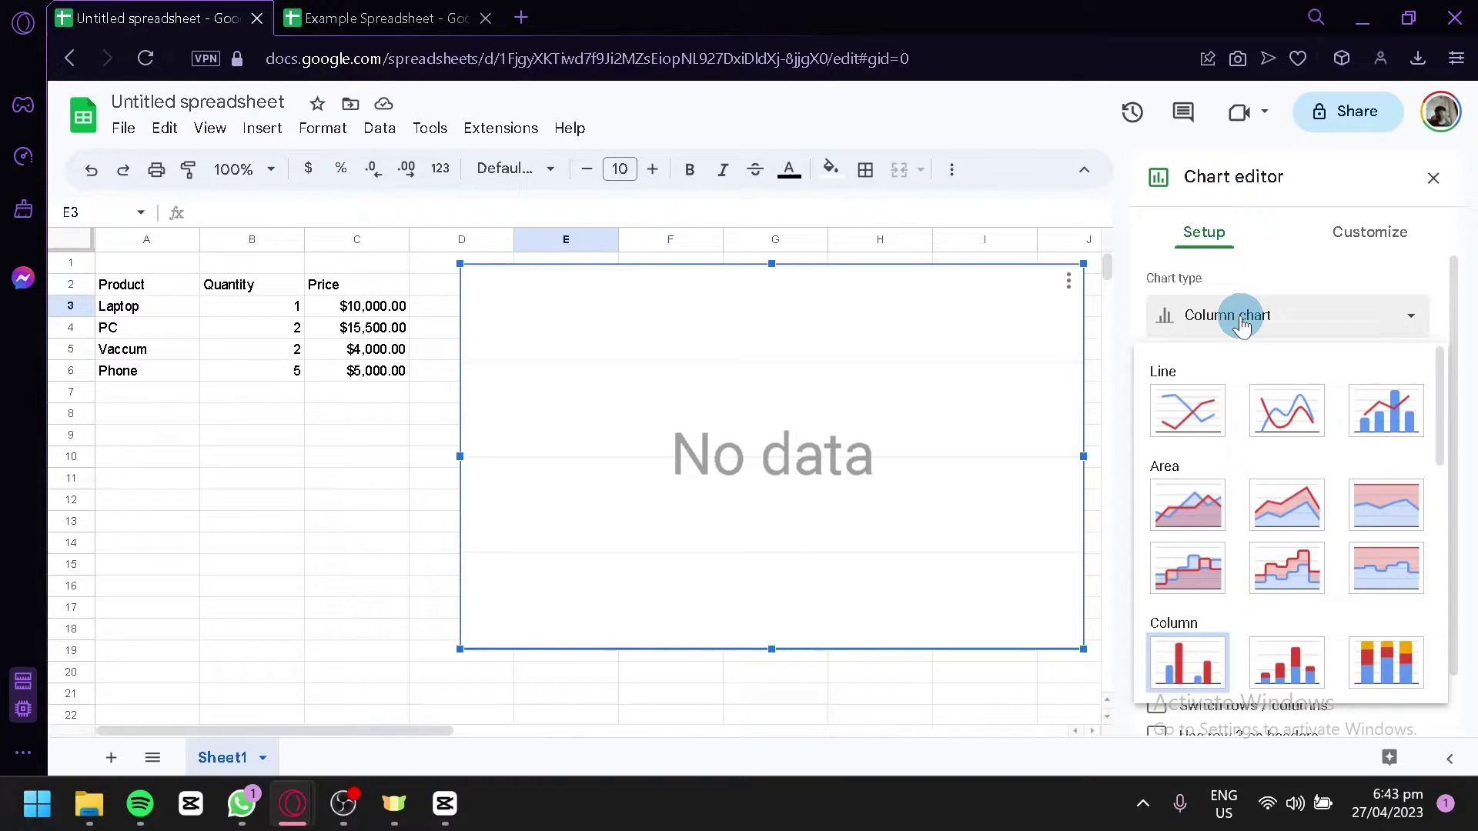
{"action": "scroll", "coordinate": [1270, 428], "scroll_direction": "down", "scroll_amount": 6}
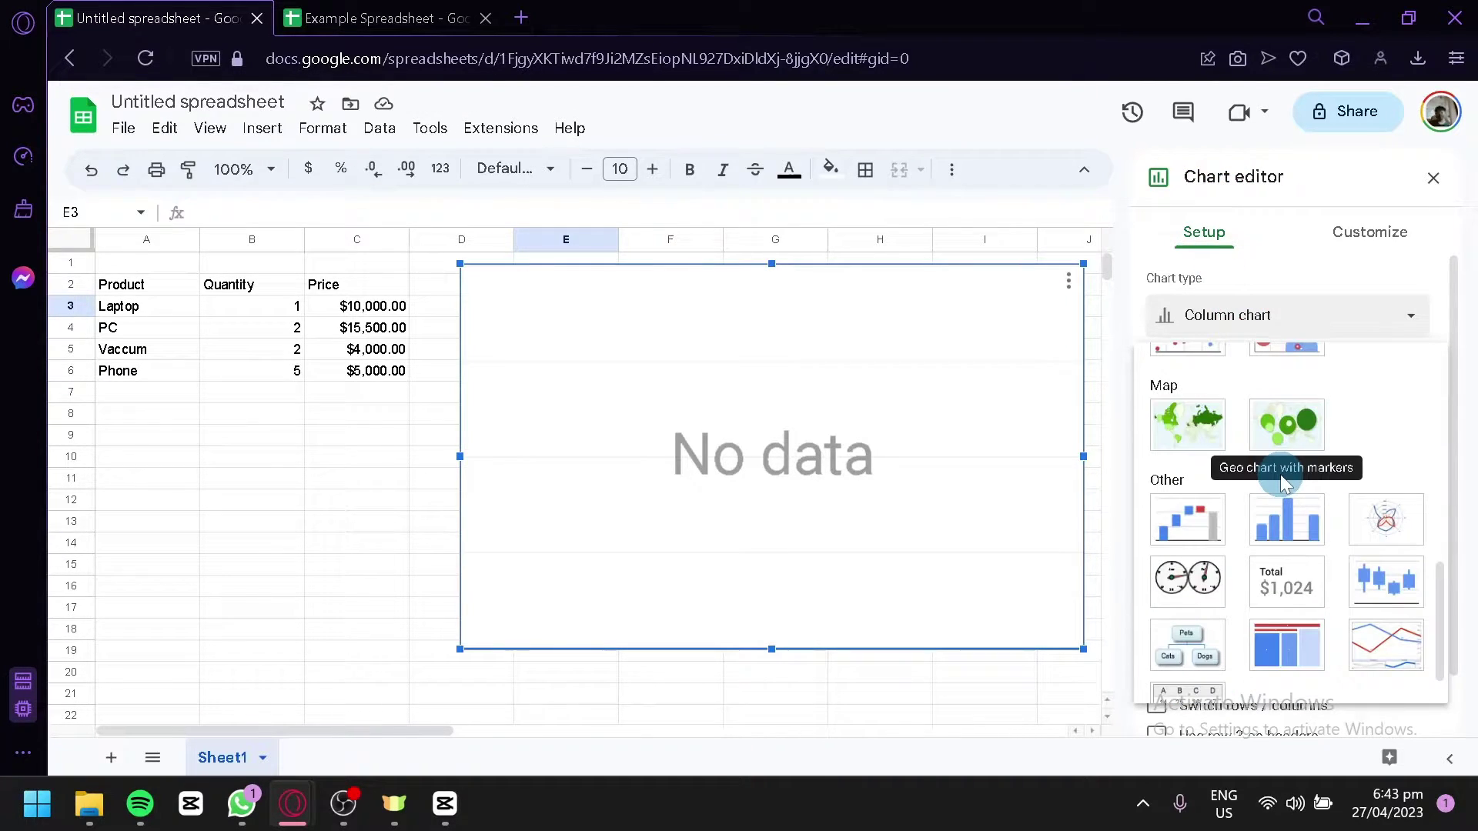
{"action": "scroll", "coordinate": [1359, 455], "scroll_direction": "up", "scroll_amount": 6}
{"action": "scroll", "coordinate": [1361, 462], "scroll_direction": "down", "scroll_amount": 3}
{"action": "scroll", "coordinate": [1361, 465], "scroll_direction": "down", "scroll_amount": 4}
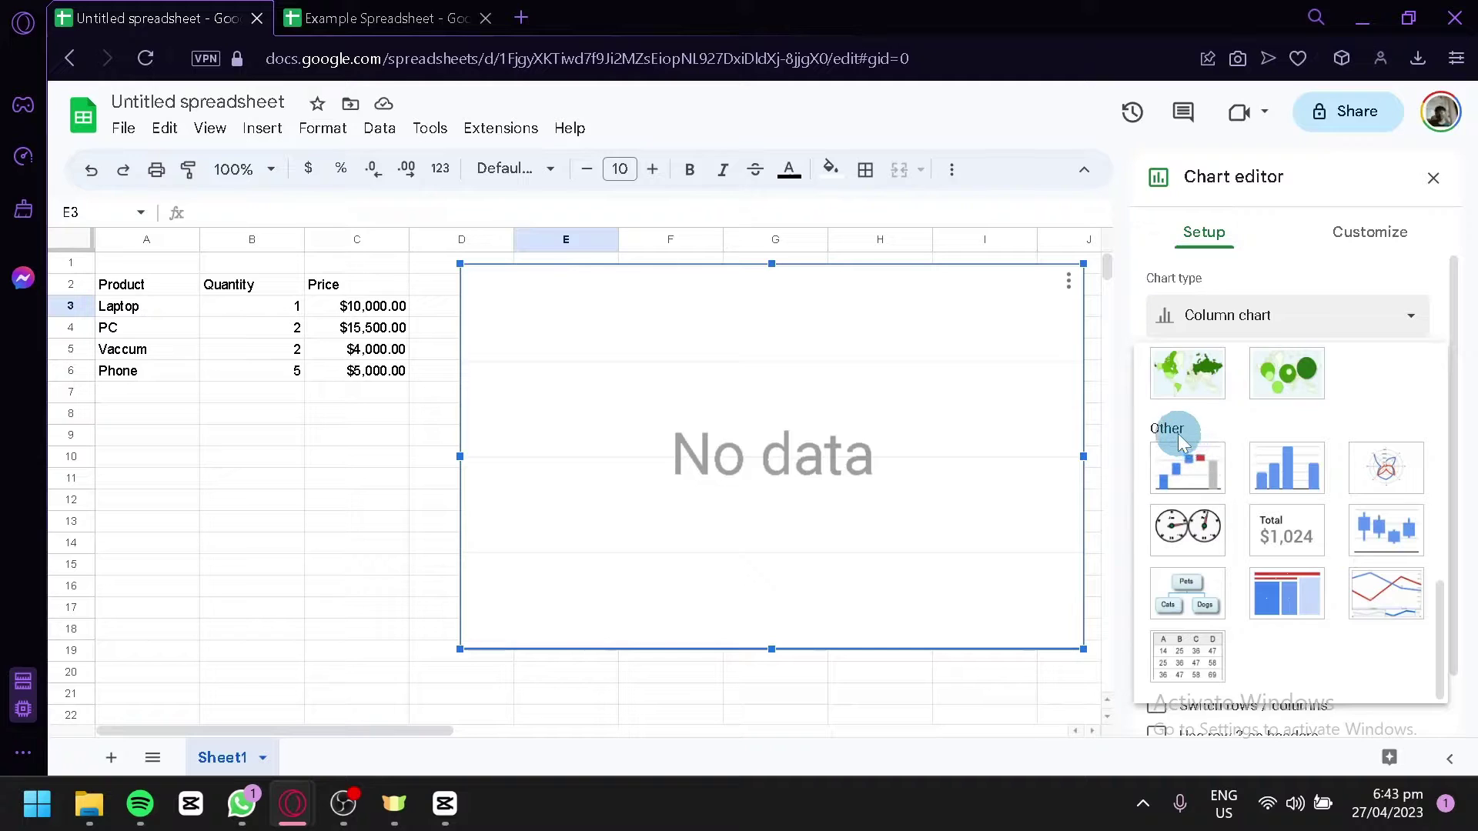
{"action": "scroll", "coordinate": [1223, 452], "scroll_direction": "up", "scroll_amount": 4}
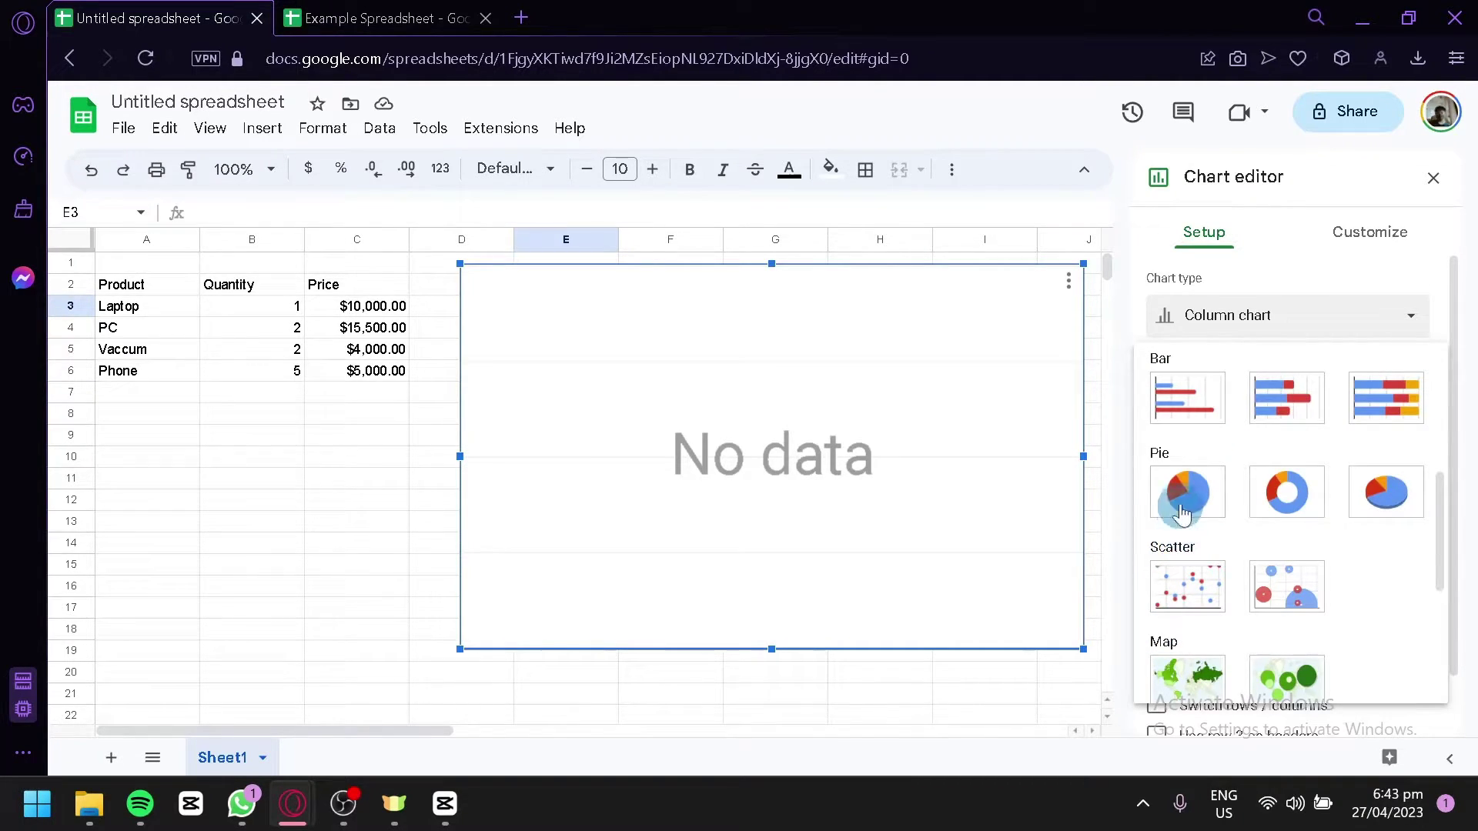
{"action": "scroll", "coordinate": [1185, 500], "scroll_direction": "up", "scroll_amount": 4}
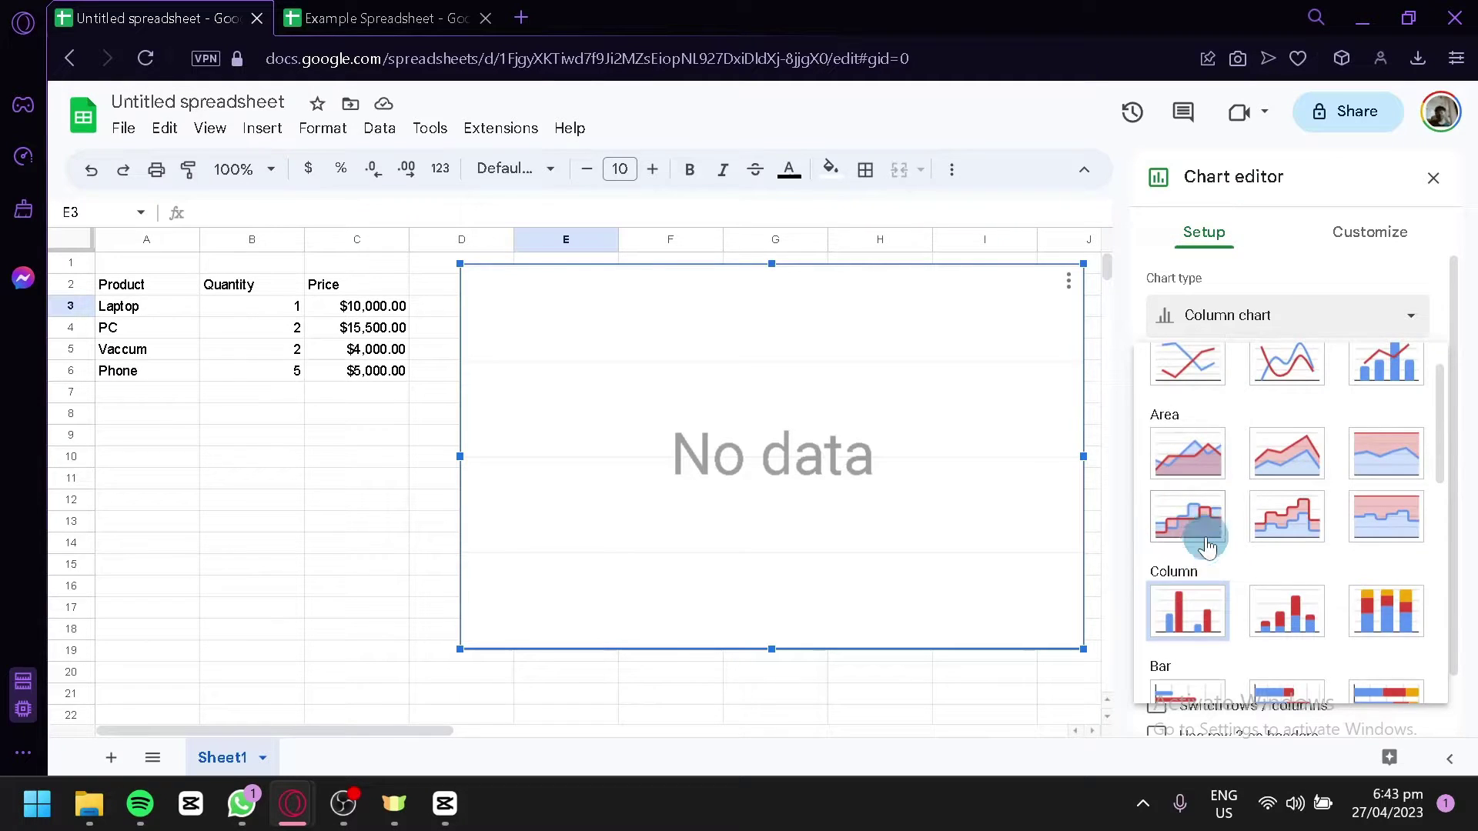
{"action": "scroll", "coordinate": [1201, 515], "scroll_direction": "up", "scroll_amount": 1}
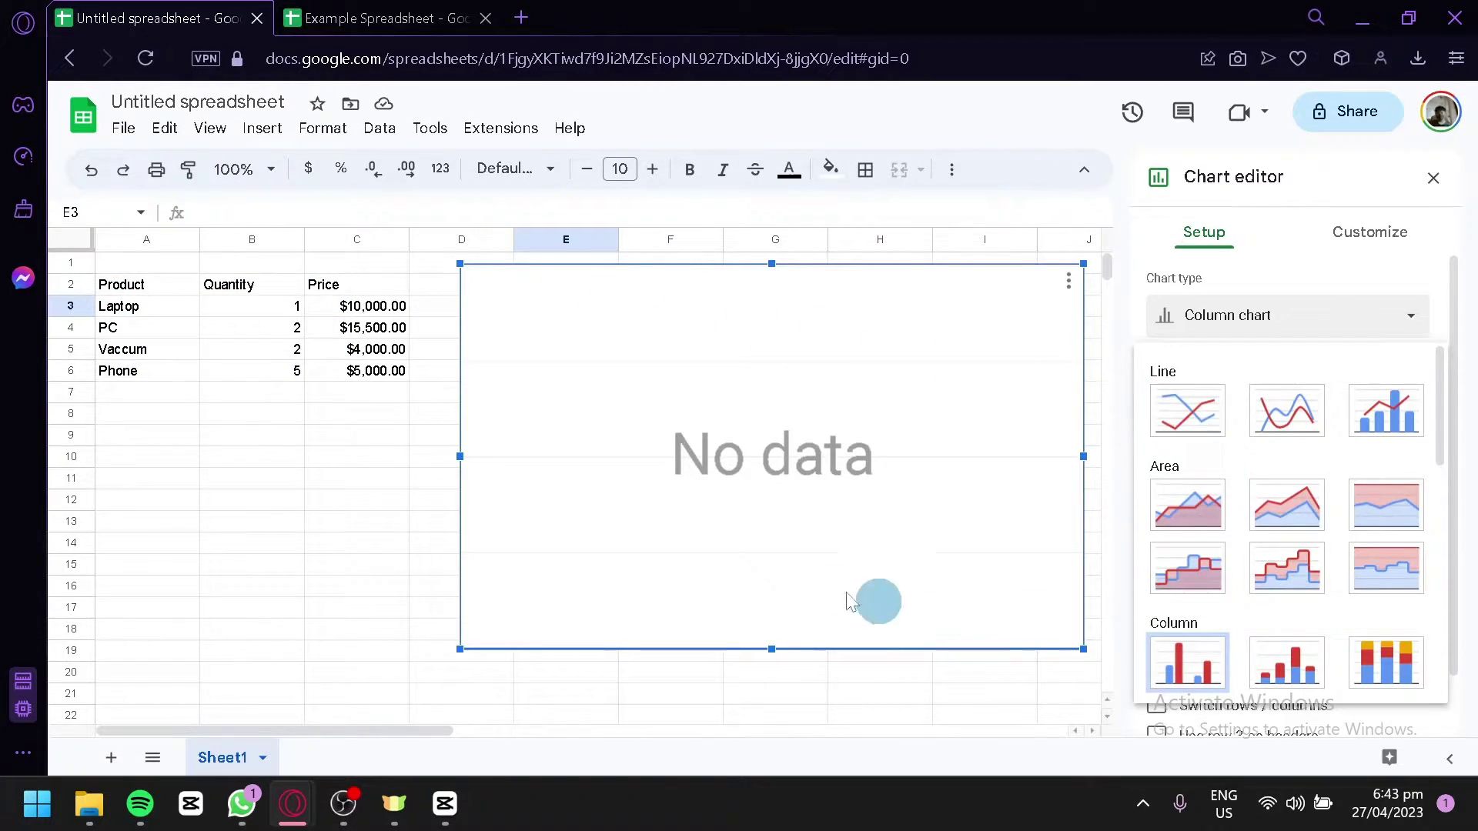
{"action": "scroll", "coordinate": [1247, 488], "scroll_direction": "down", "scroll_amount": 2}
{"action": "scroll", "coordinate": [1218, 490], "scroll_direction": "up", "scroll_amount": 2}
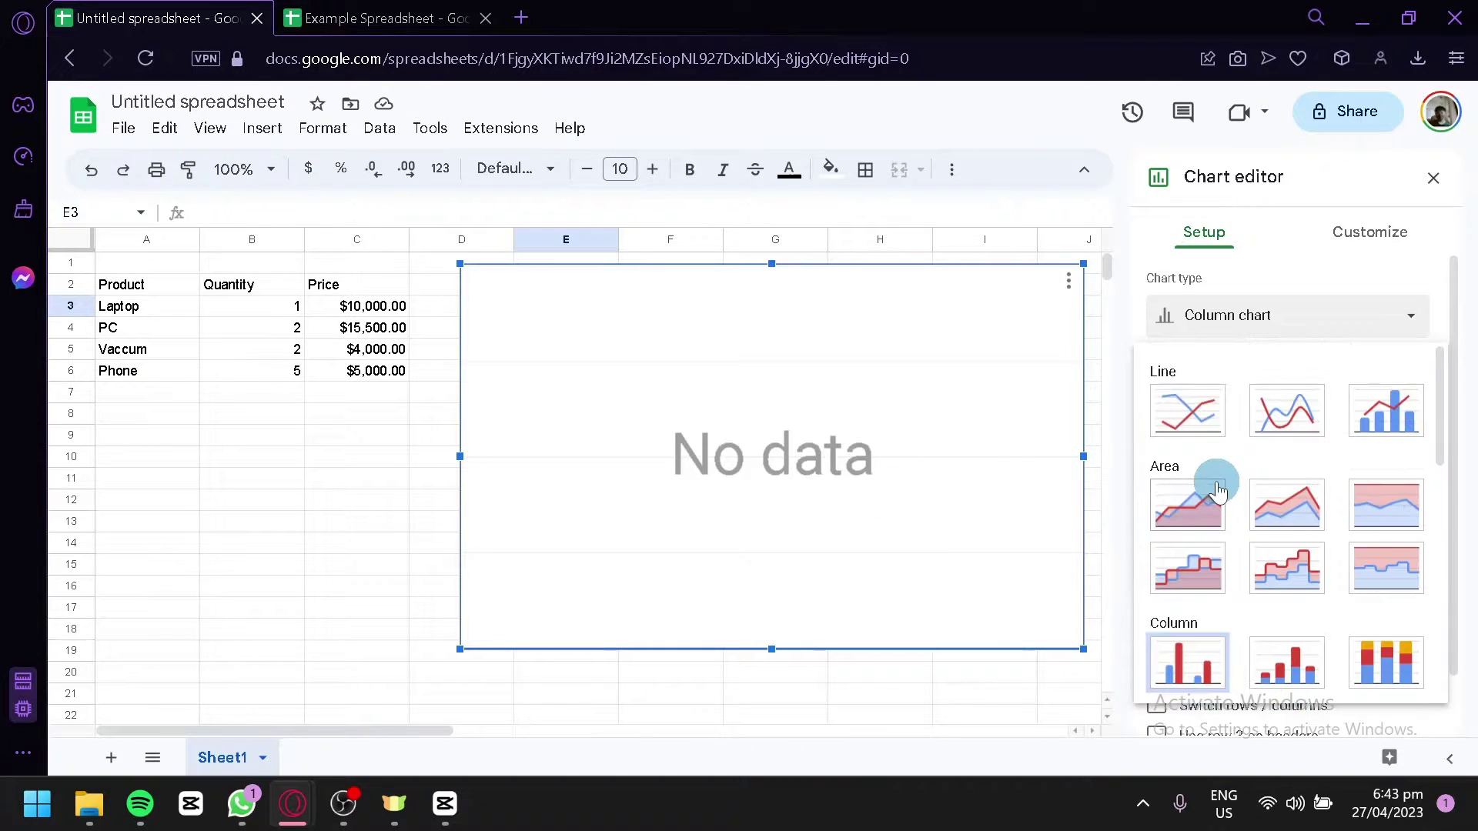
{"action": "left_click", "coordinate": [1193, 420]}
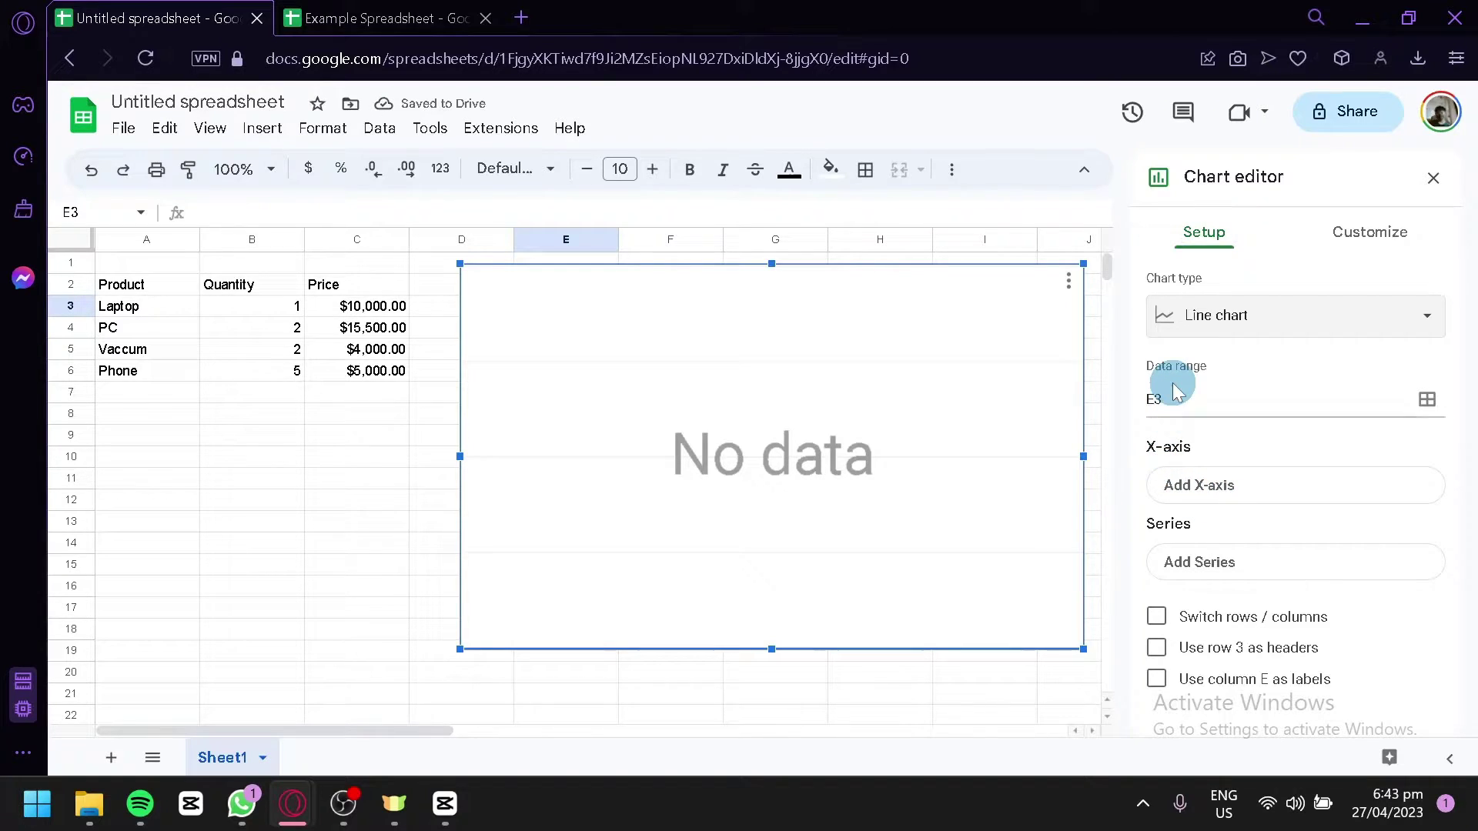
- Set the chart's data range to A3:C6 and close the chart editor
{"action": "left_click", "coordinate": [1197, 399]}
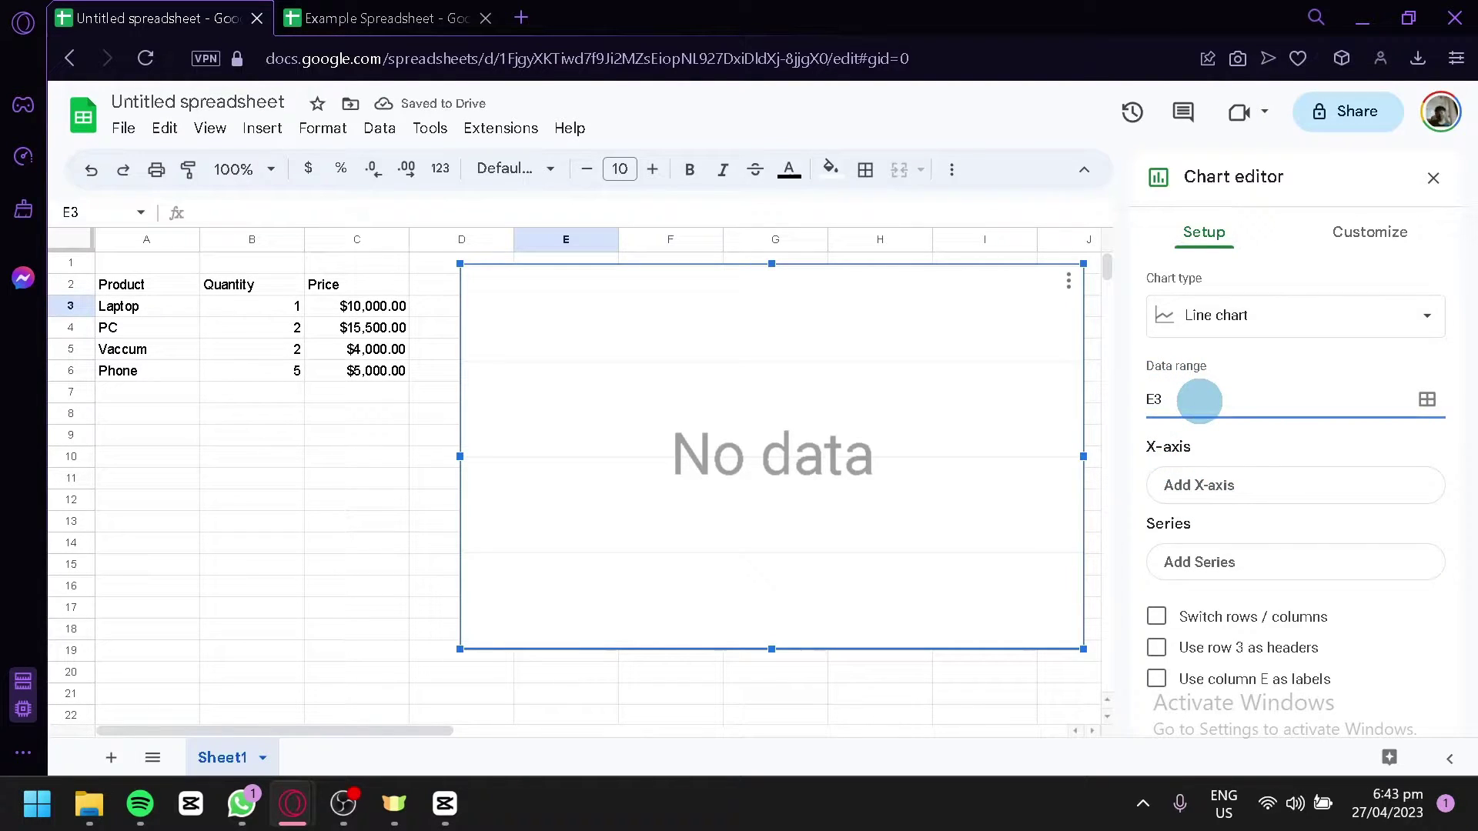
{"action": "left_click", "coordinate": [1425, 397]}
{"action": "left_click", "coordinate": [689, 397]}
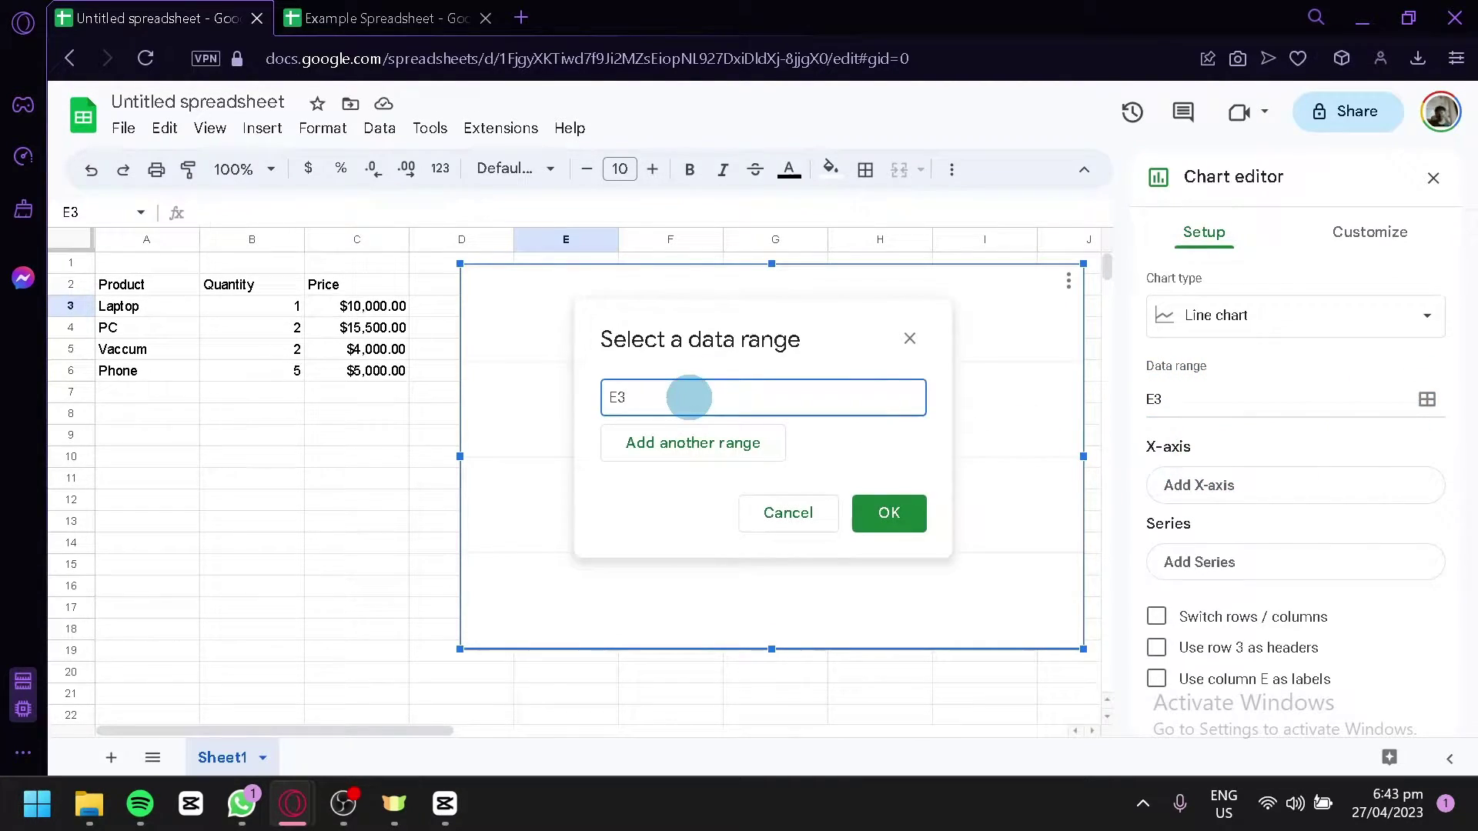
{"action": "left_click_drag", "start_coordinate": [689, 397], "coordinate": [559, 420]}
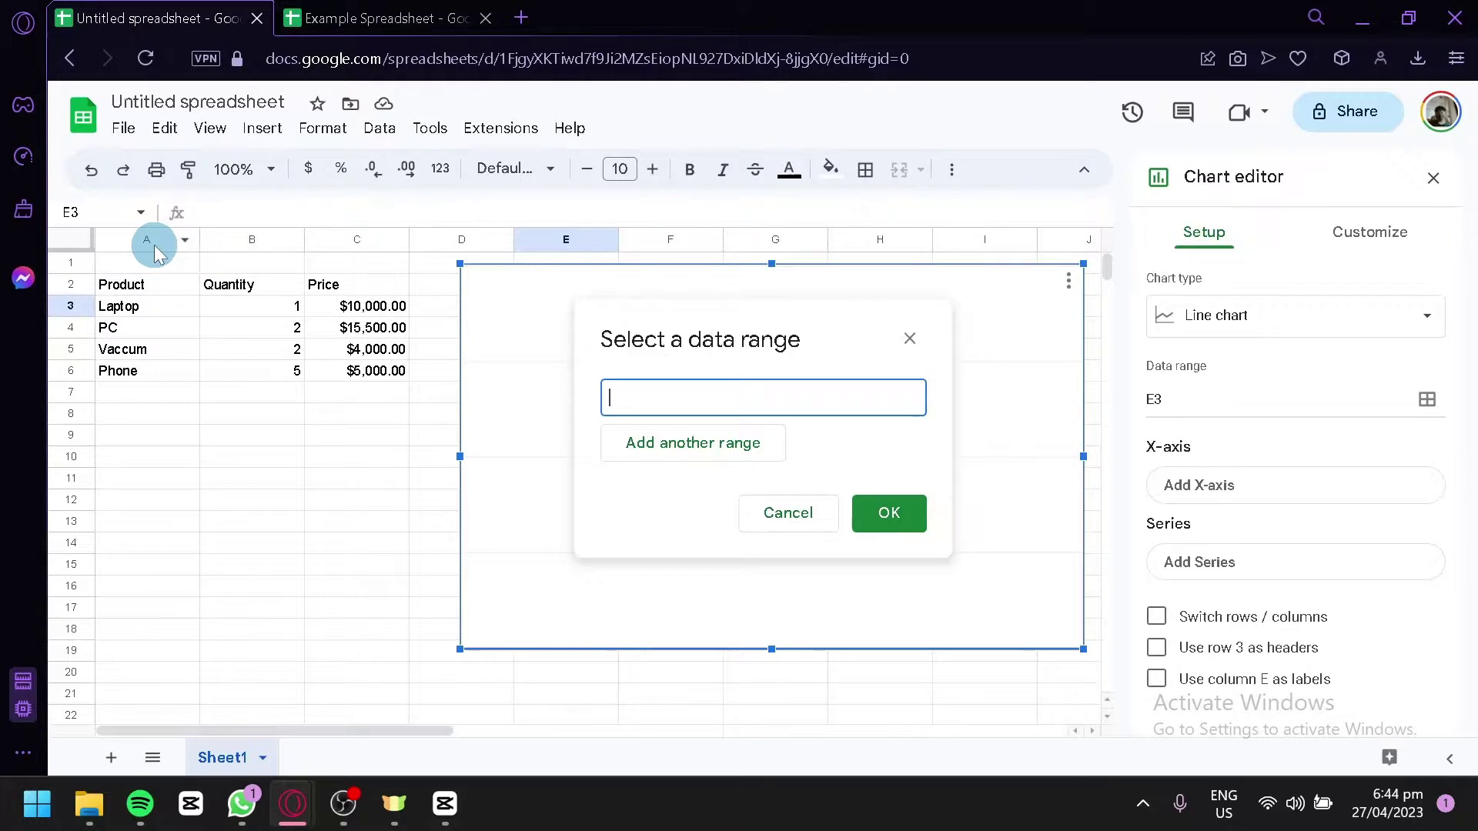
{"action": "left_click_drag", "start_coordinate": [73, 317], "coordinate": [120, 318]}
{"action": "left_click_drag", "start_coordinate": [559, 400], "coordinate": [645, 394]}
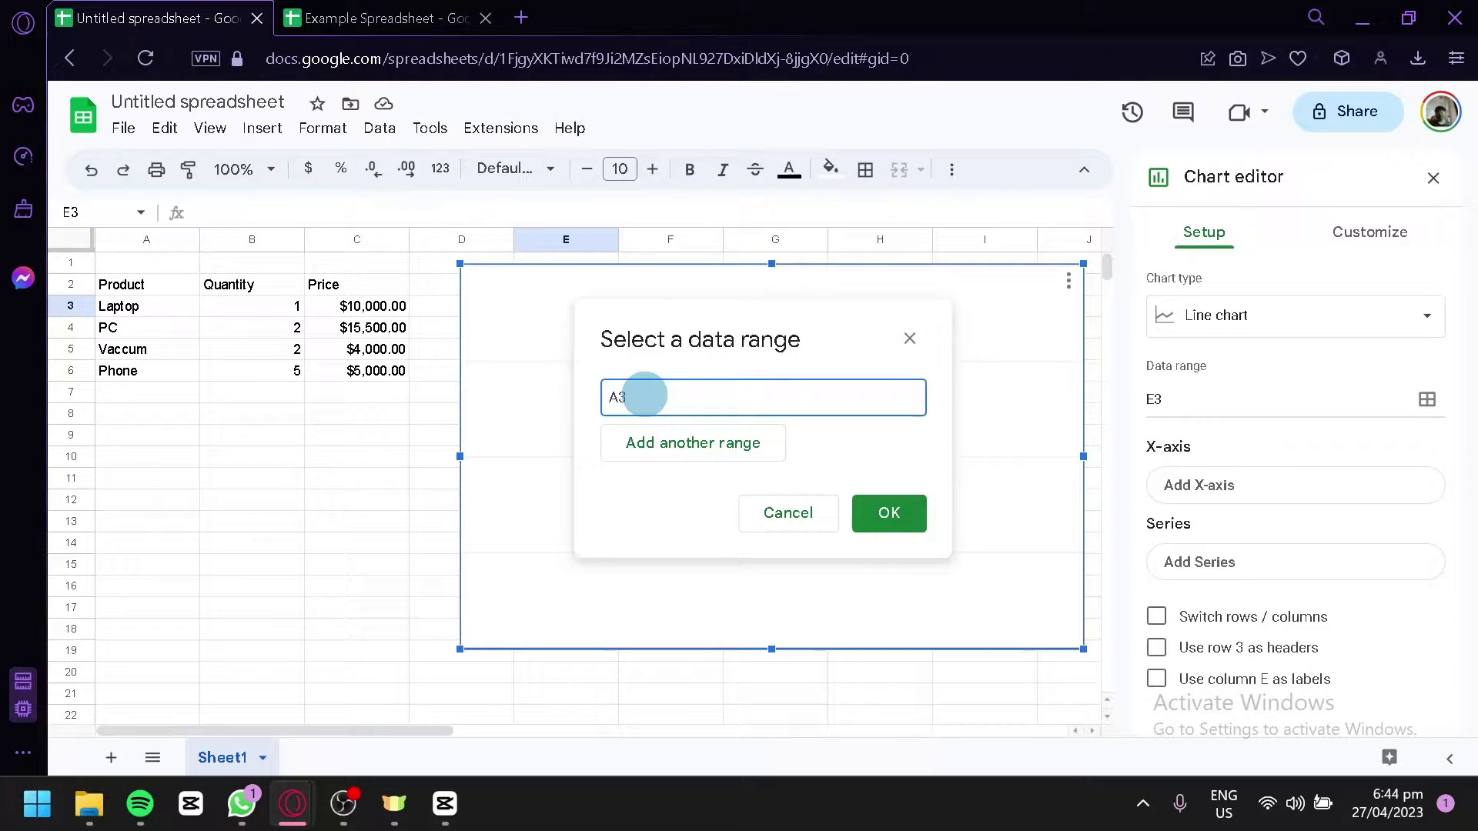
{"action": "left_click_drag", "start_coordinate": [643, 394], "coordinate": [862, 375]}
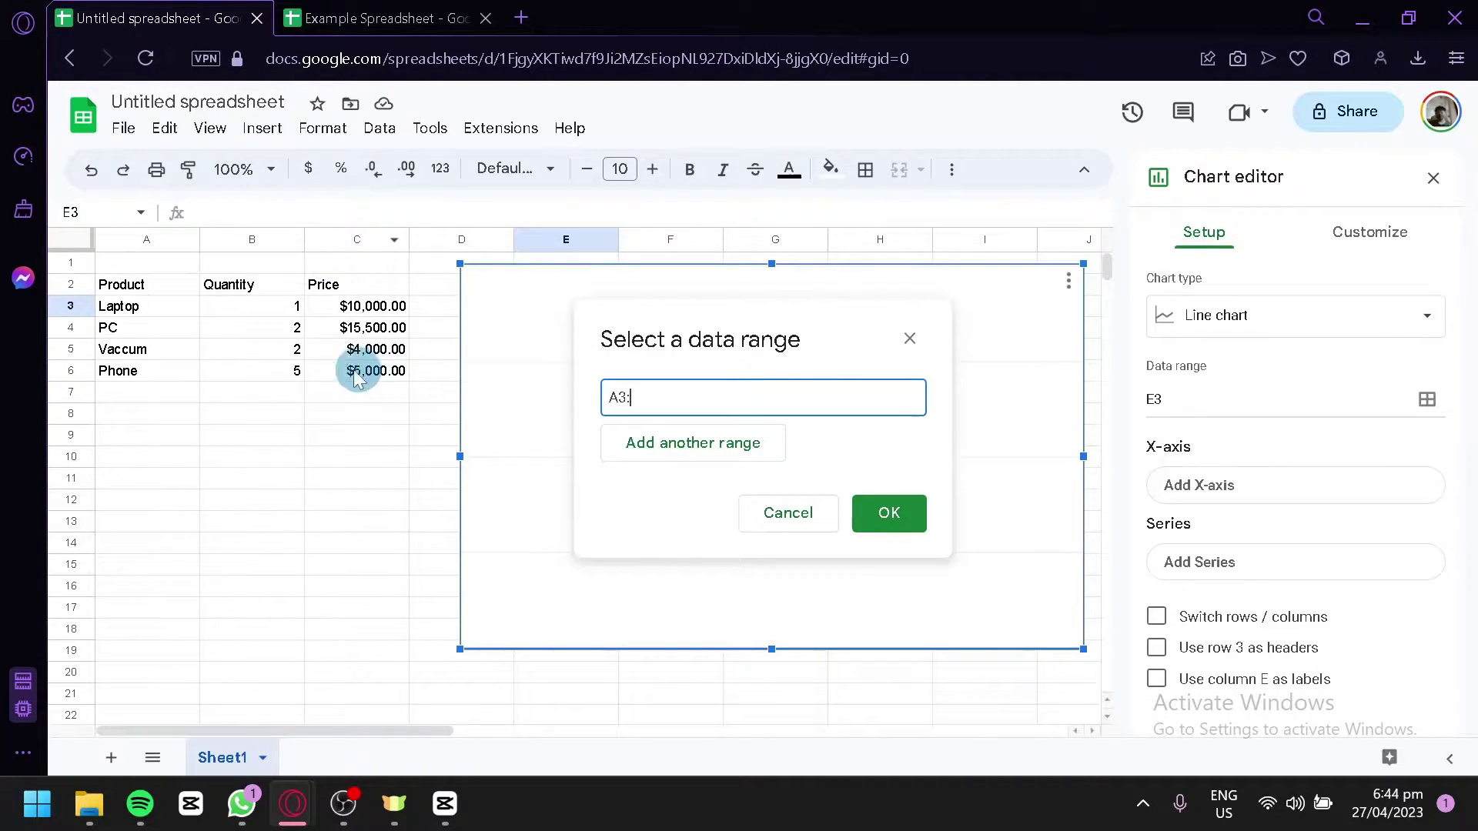
{"action": "left_click_drag", "start_coordinate": [138, 322], "coordinate": [386, 368]}
{"action": "left_click", "coordinate": [669, 401]}
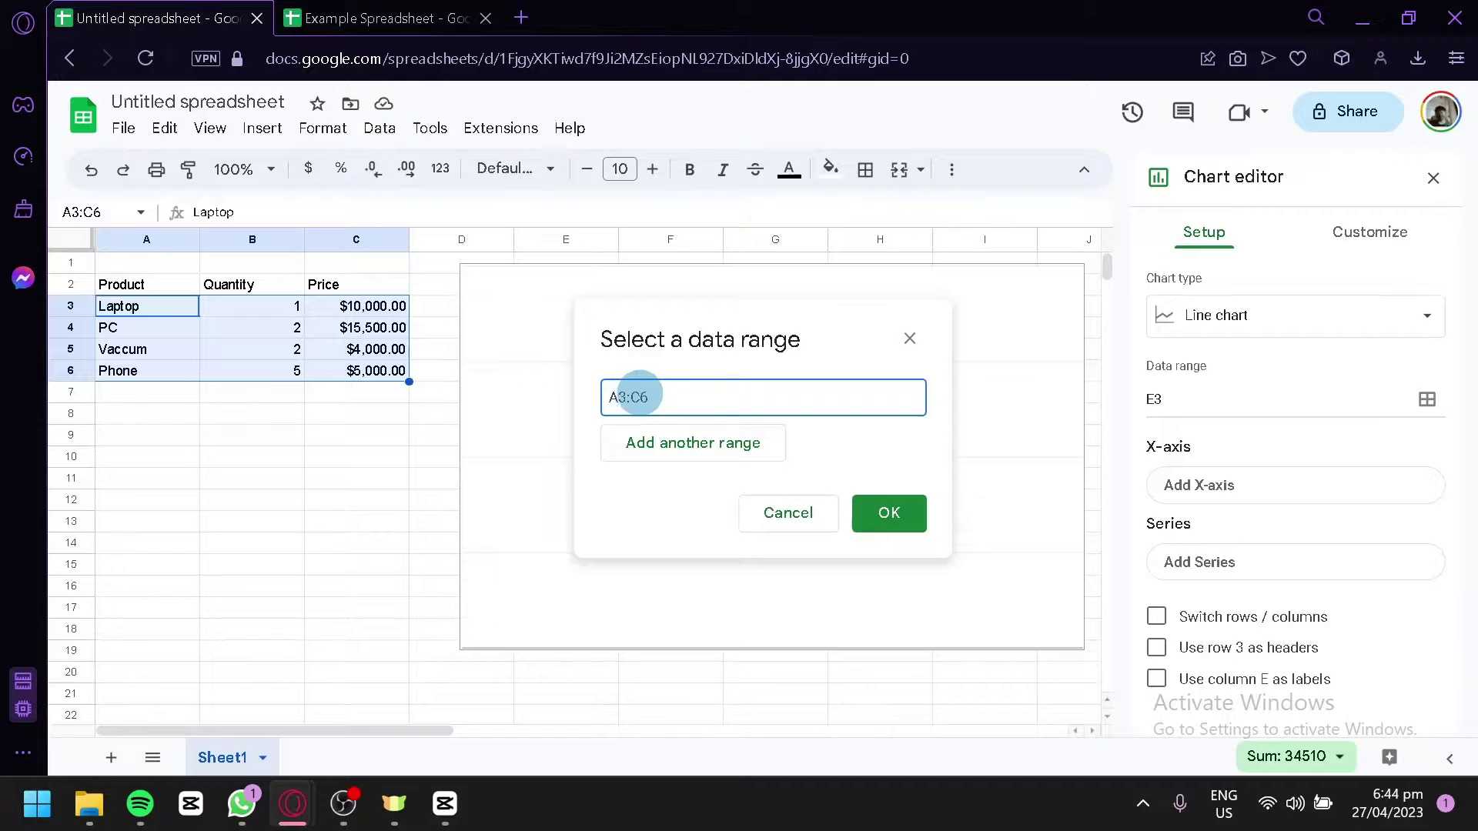
{"action": "left_click", "coordinate": [873, 515]}
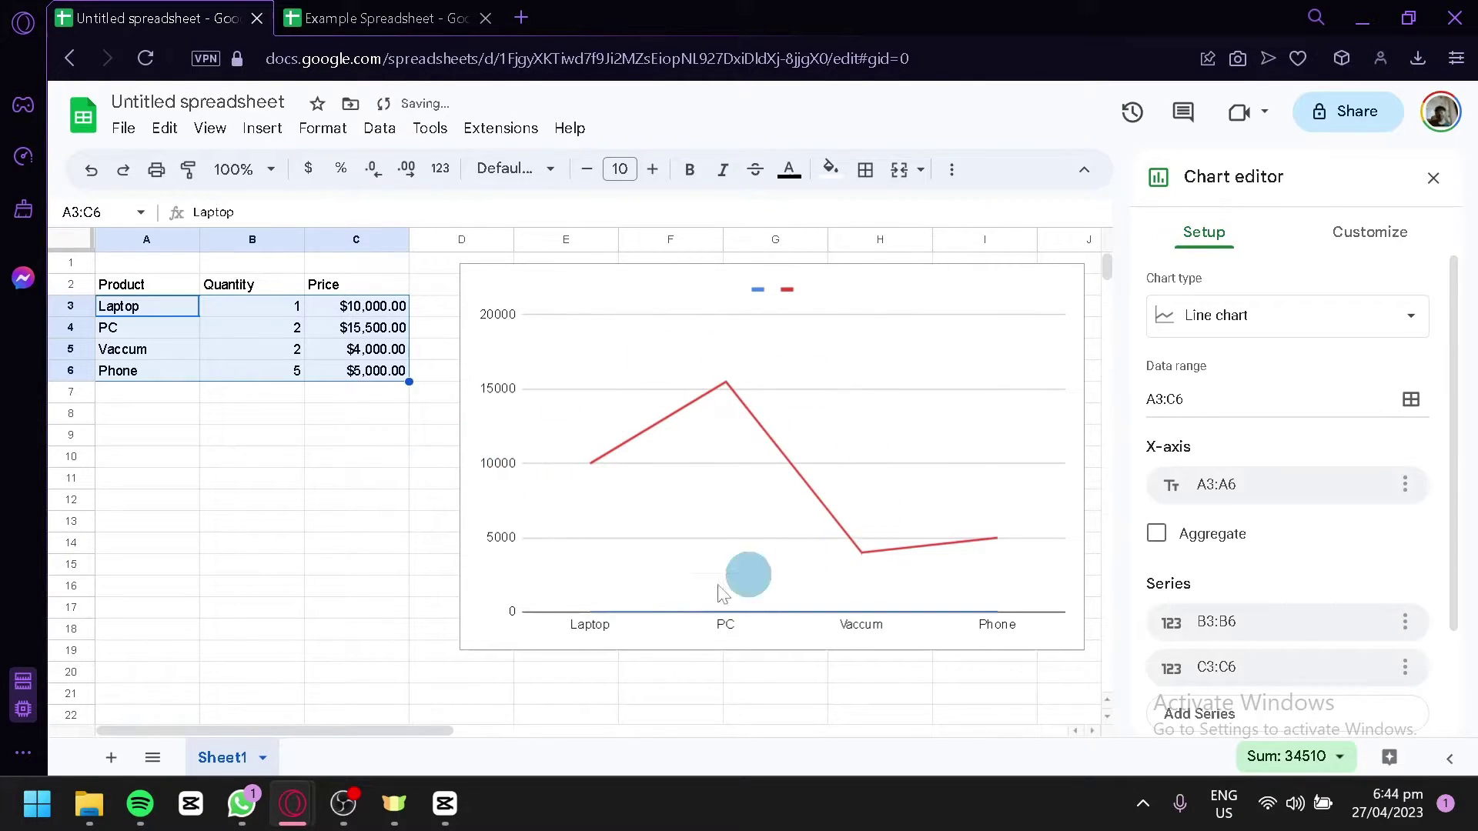
{"action": "left_click", "coordinate": [377, 483]}
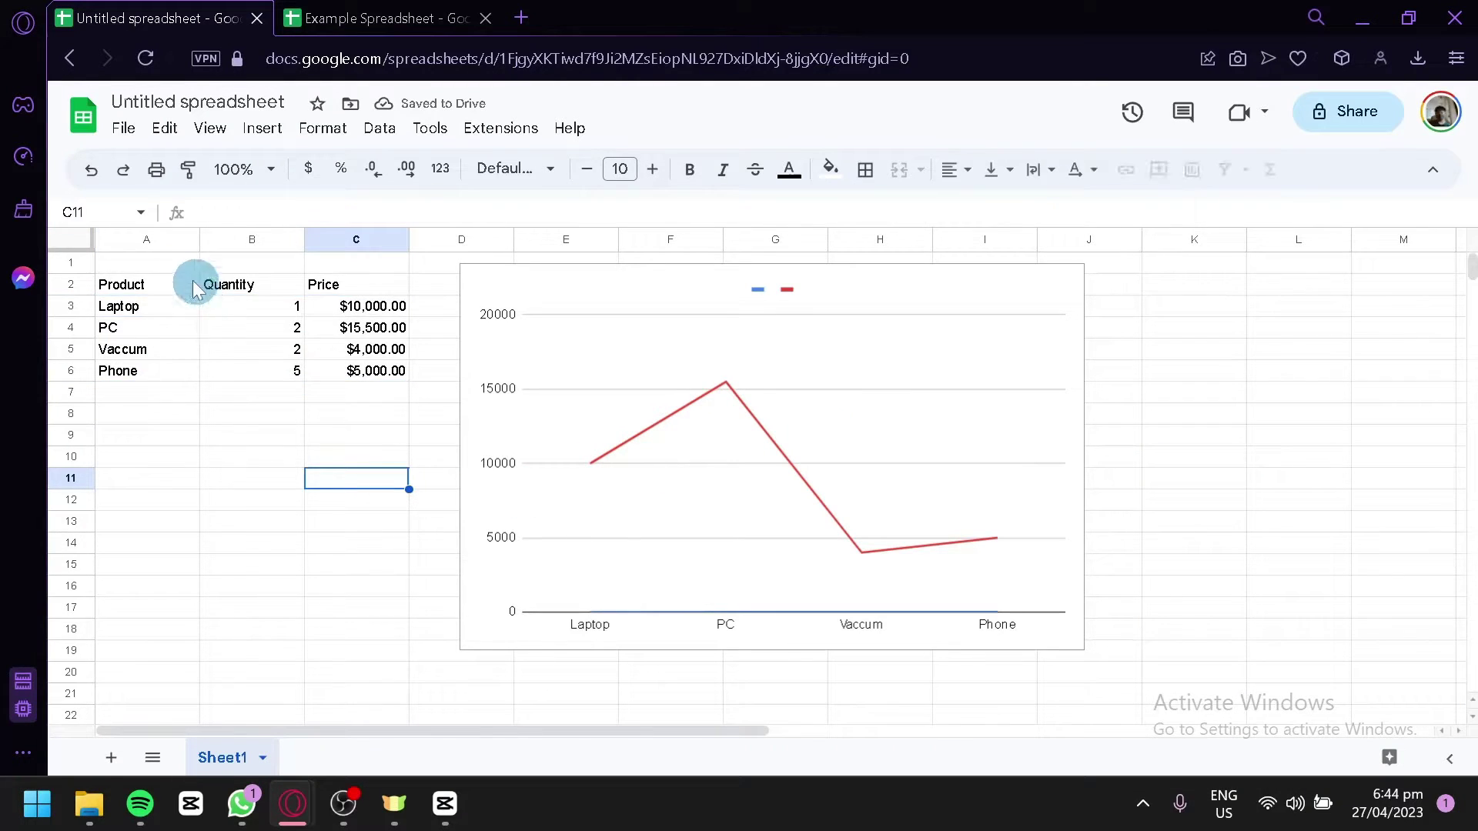
- Reopen the line chart for editing and review its data range, X-axis and series settings
{"action": "left_click", "coordinate": [677, 465]}
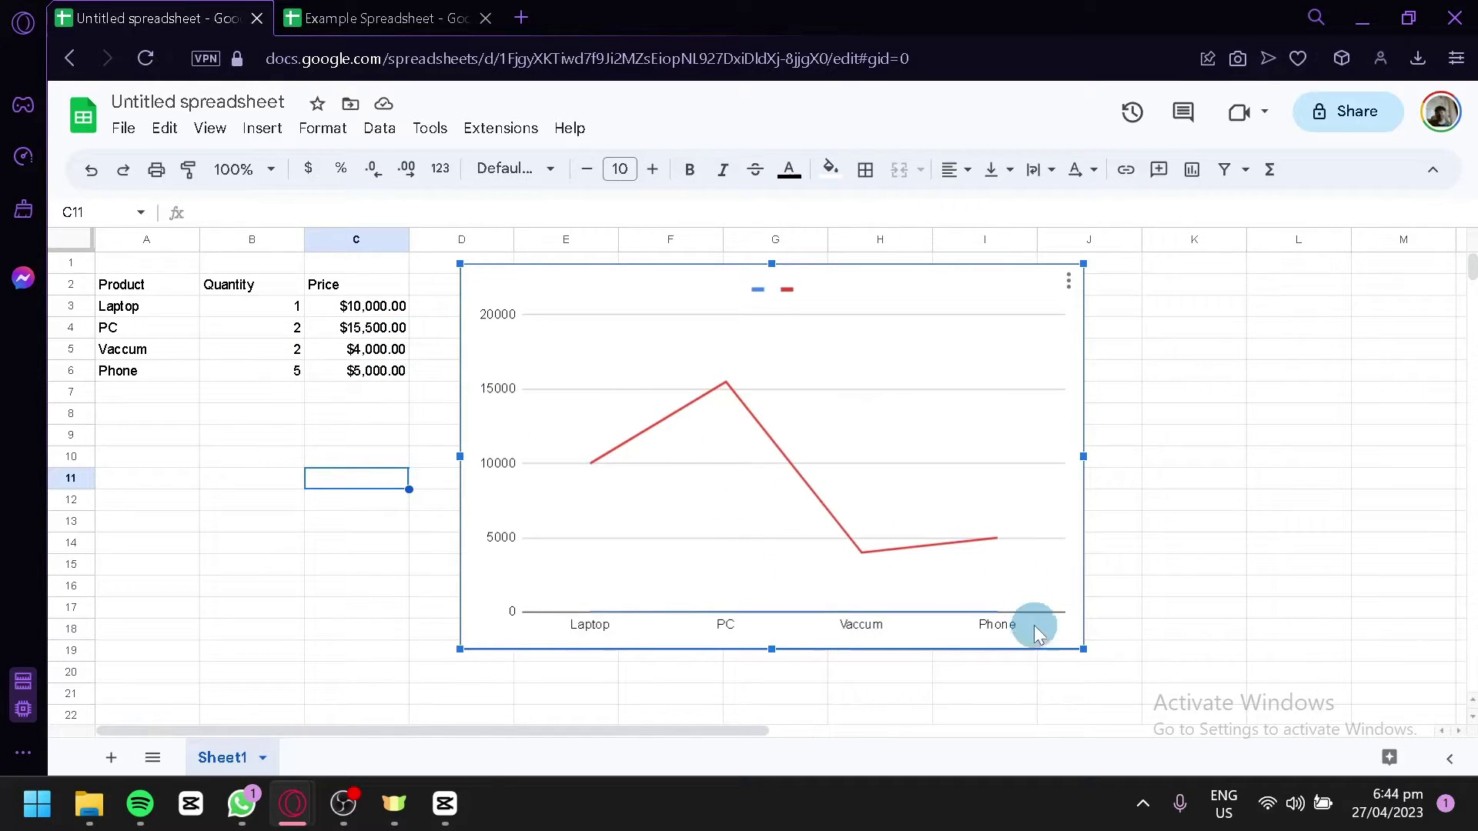
{"action": "left_click", "coordinate": [1068, 282]}
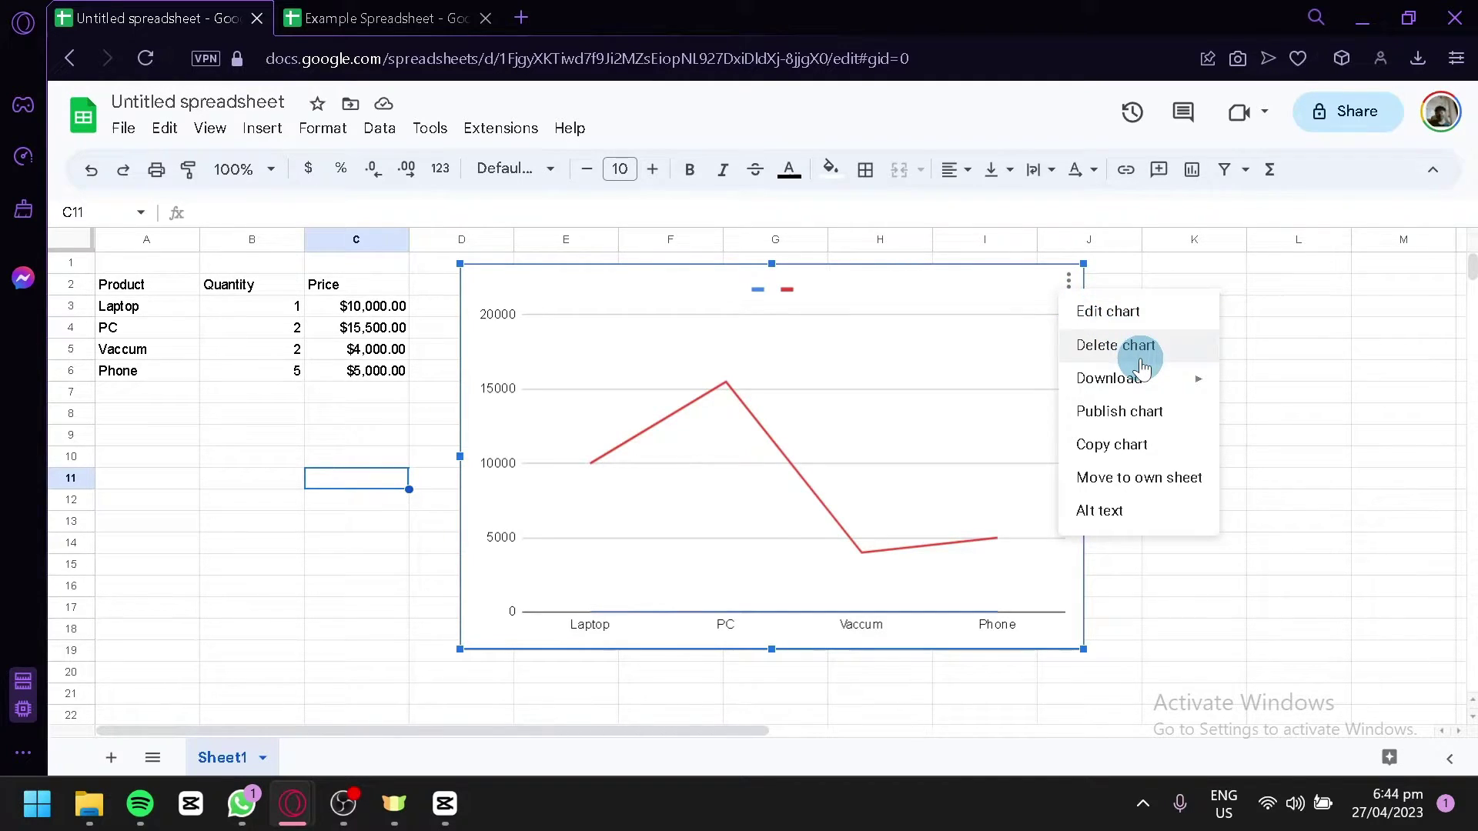
{"action": "mouse_move", "coordinate": [1163, 379]}
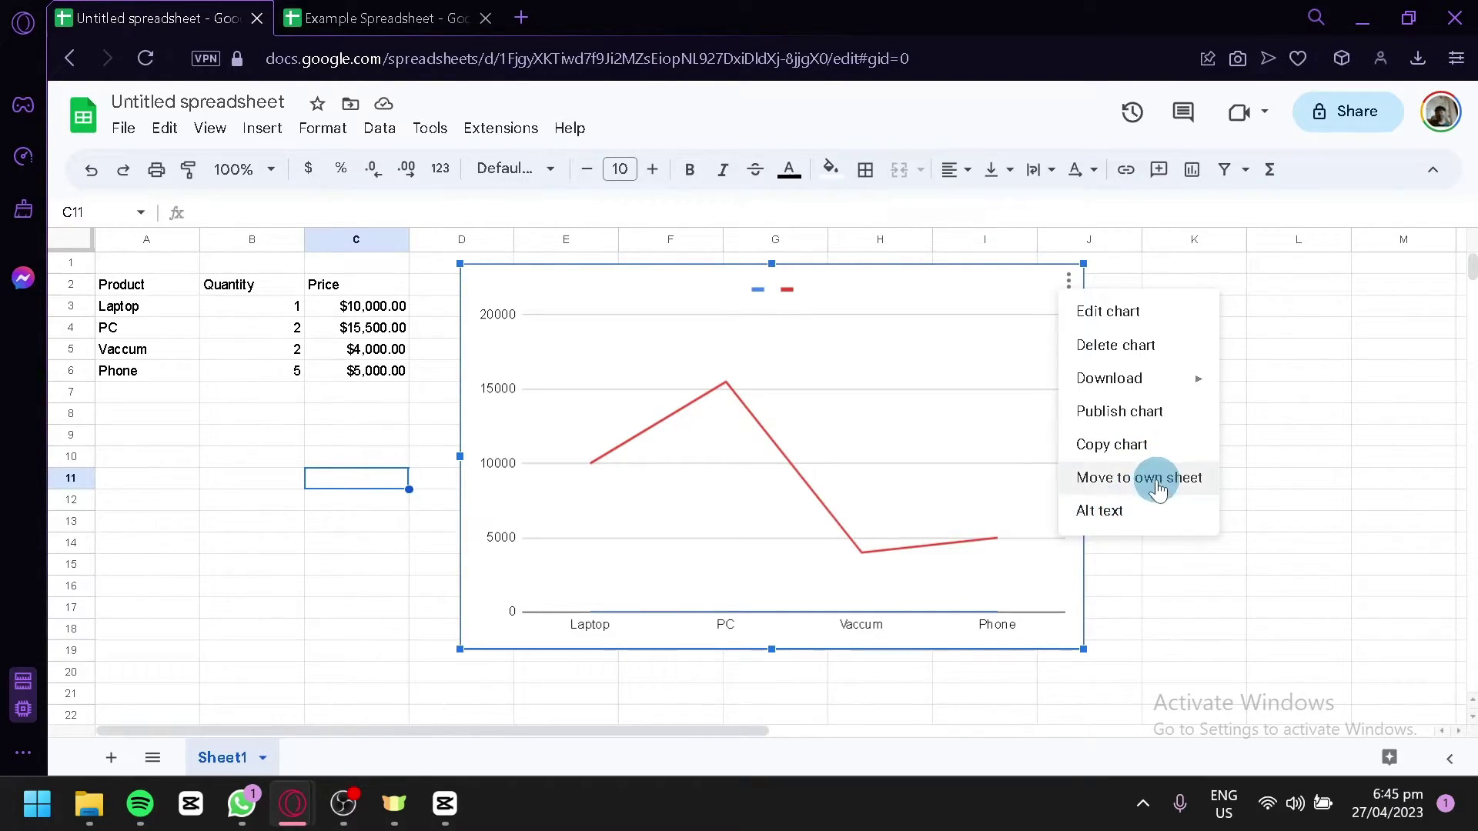
{"action": "left_click", "coordinate": [1139, 324]}
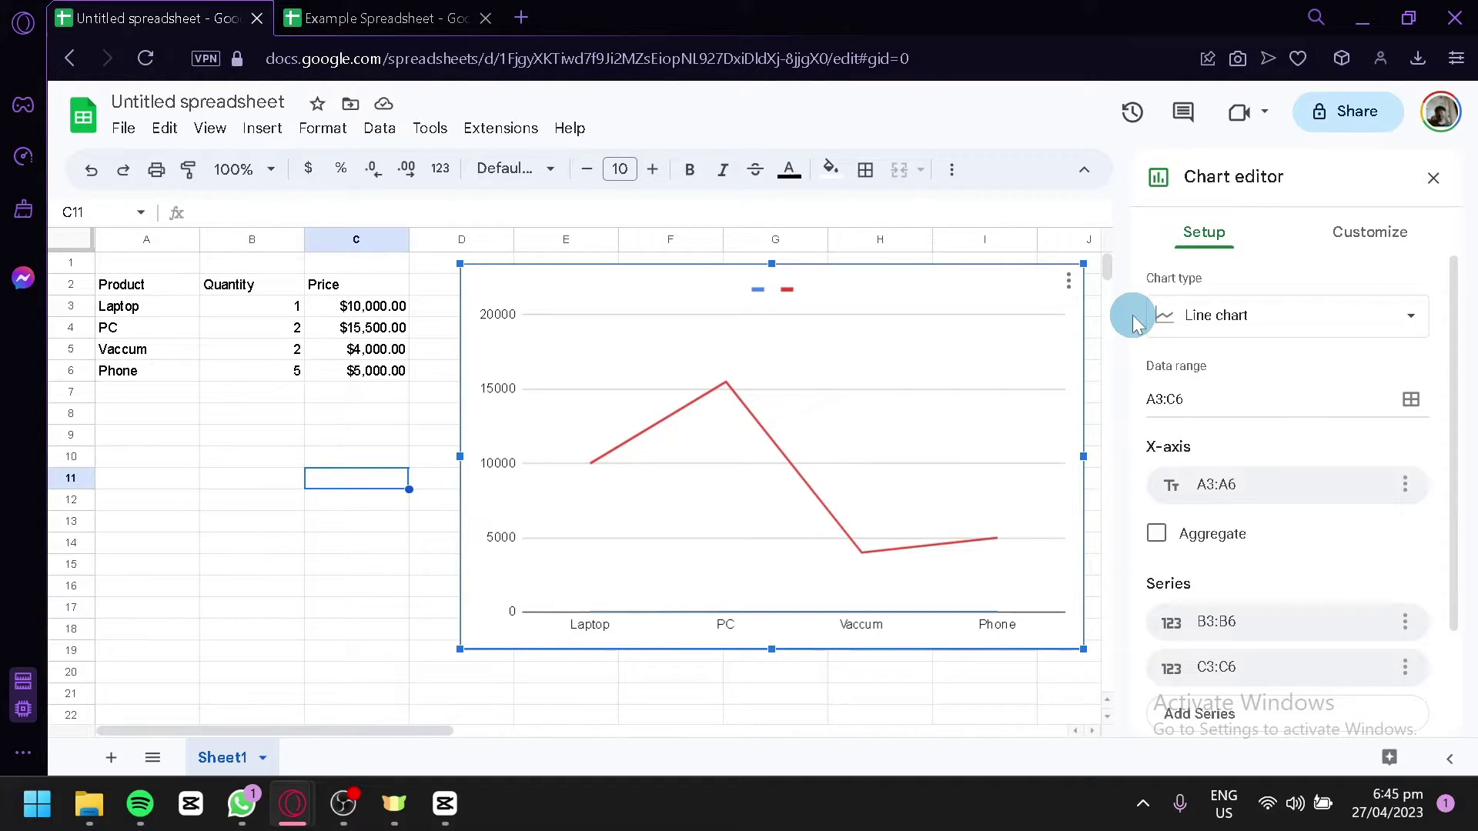
{"action": "scroll", "coordinate": [1382, 483], "scroll_direction": "down", "scroll_amount": 3}
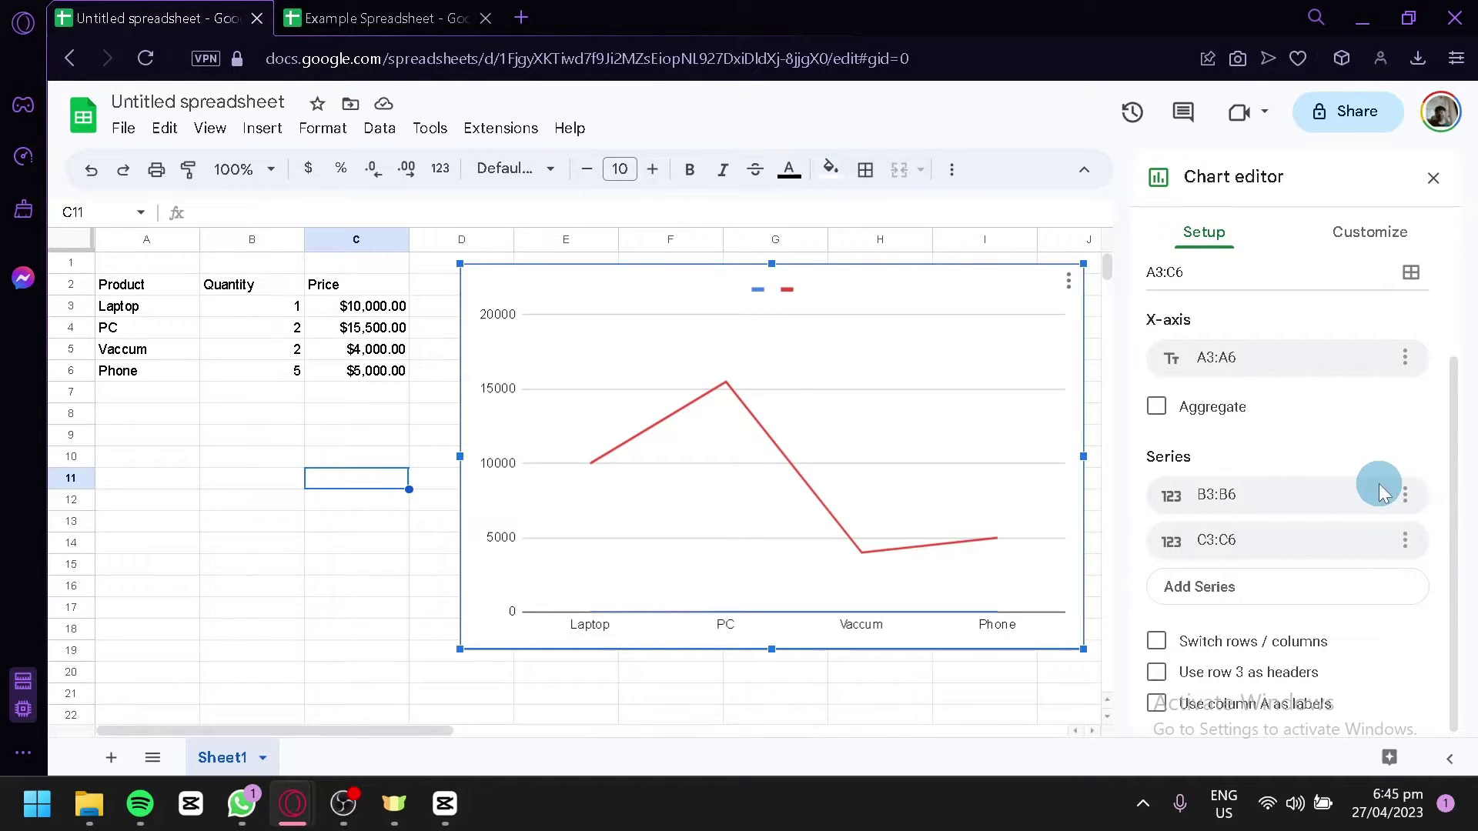
{"action": "scroll", "coordinate": [1385, 419], "scroll_direction": "up", "scroll_amount": 3}
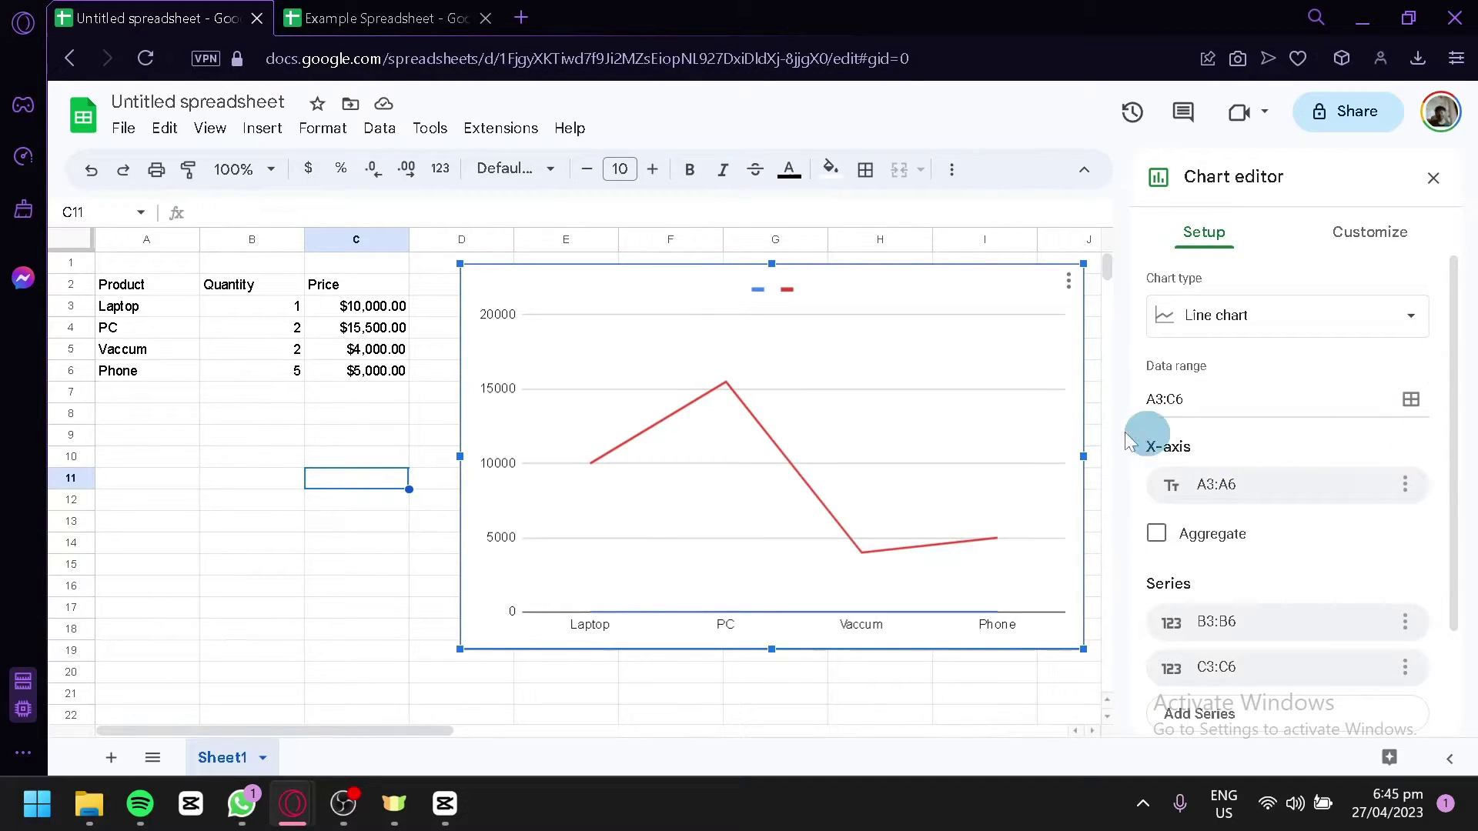
- Try the chart's Aggregate, Switch rows / columns and Use row 3 as headers options, turning each one off again
{"action": "left_click", "coordinate": [1160, 533]}
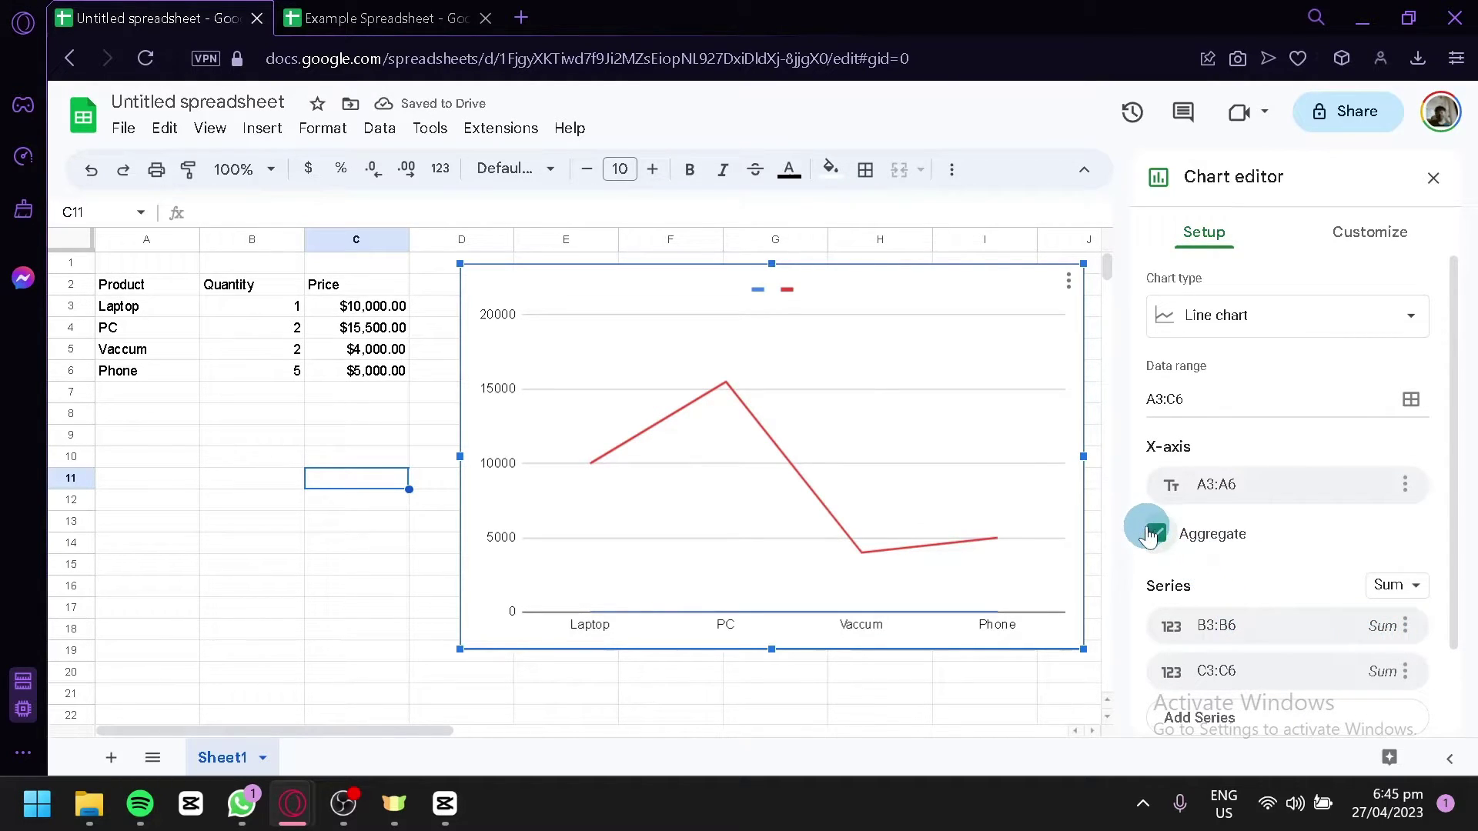
{"action": "left_click", "coordinate": [1155, 532]}
{"action": "scroll", "coordinate": [1185, 523], "scroll_direction": "down", "scroll_amount": 2}
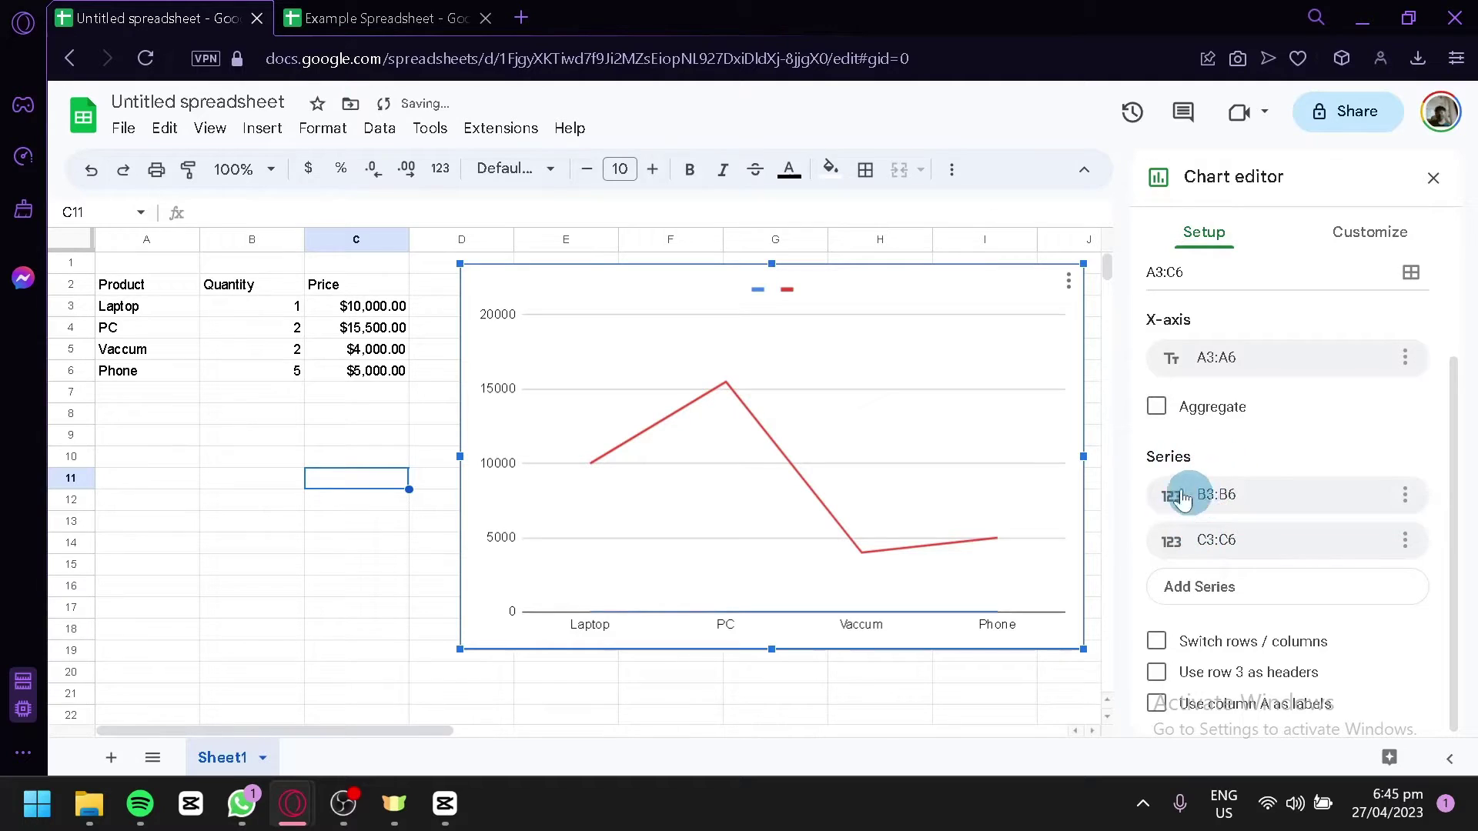
{"action": "left_click", "coordinate": [1157, 642]}
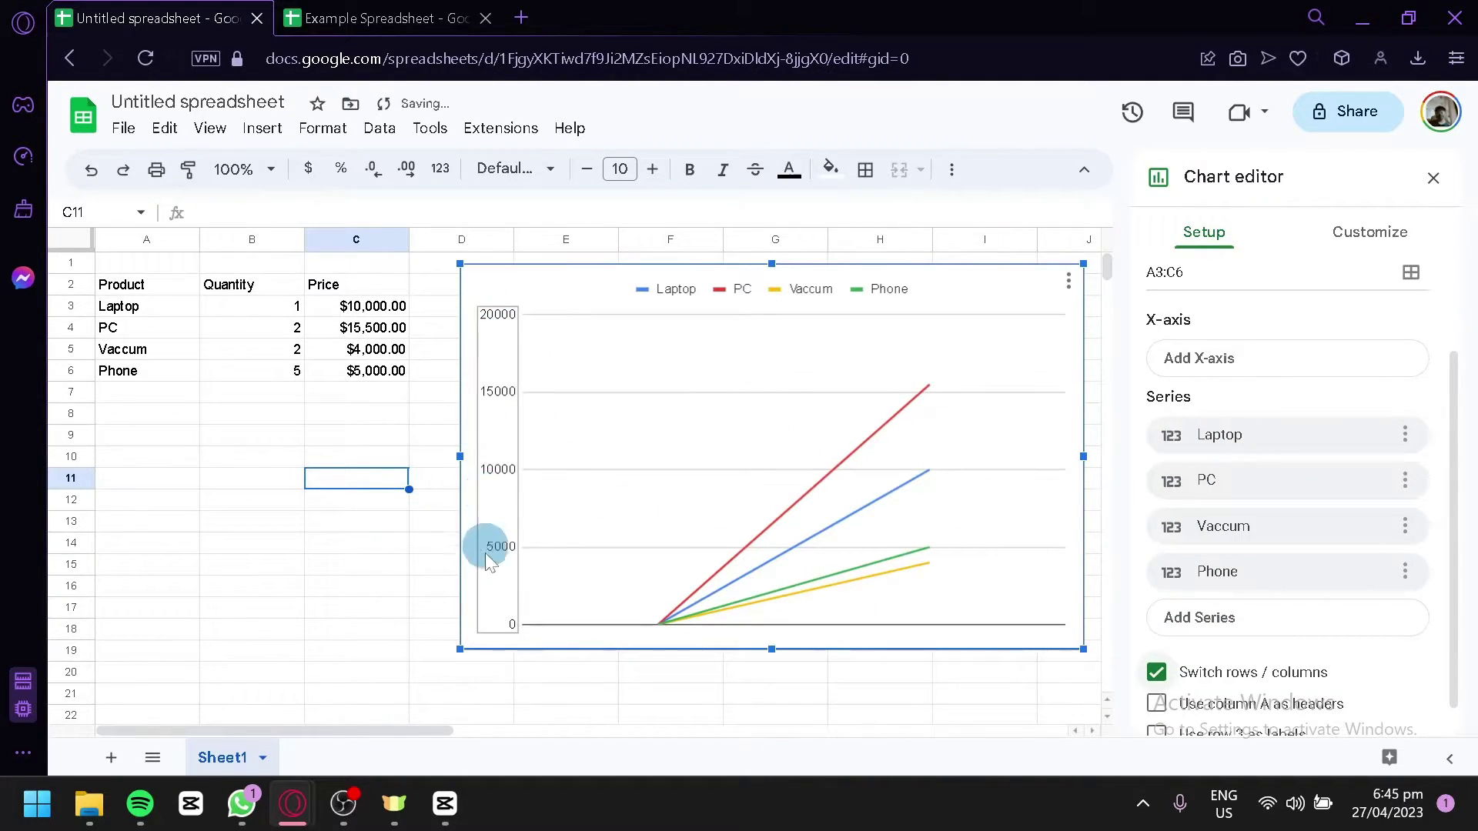
{"action": "left_click", "coordinate": [1156, 674]}
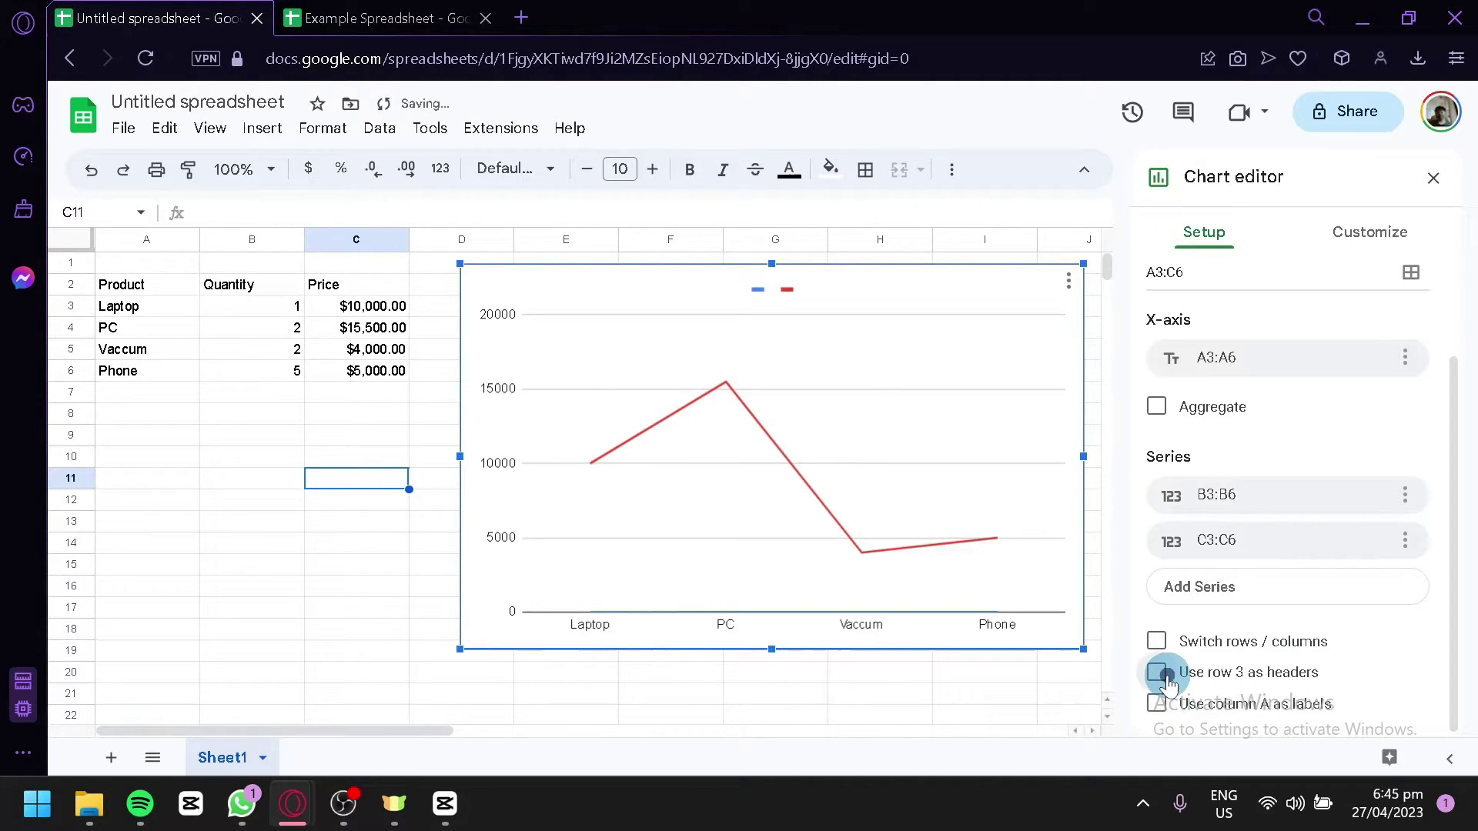
{"action": "left_click", "coordinate": [1156, 672]}
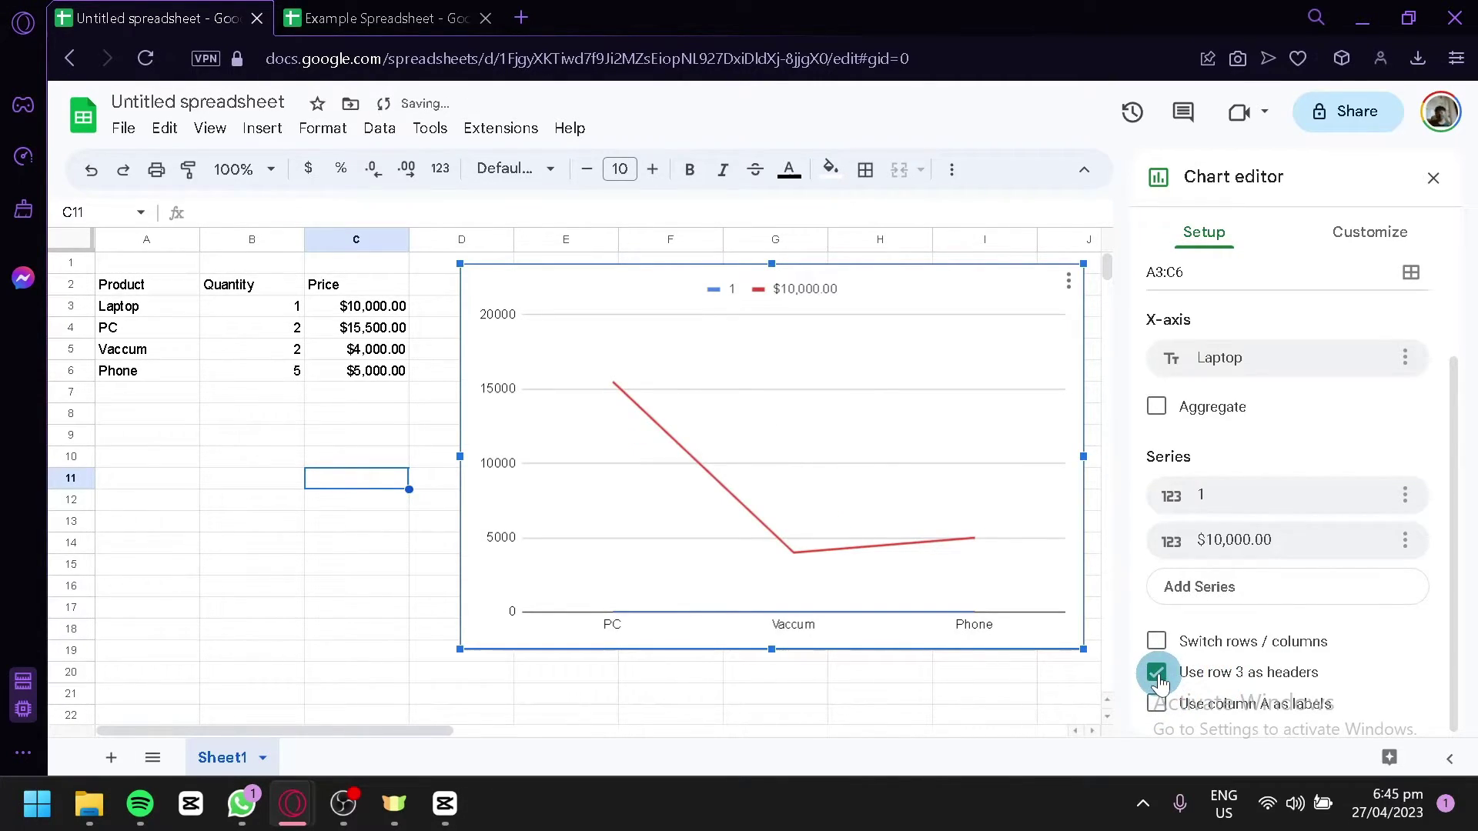
{"action": "left_click", "coordinate": [1157, 676]}
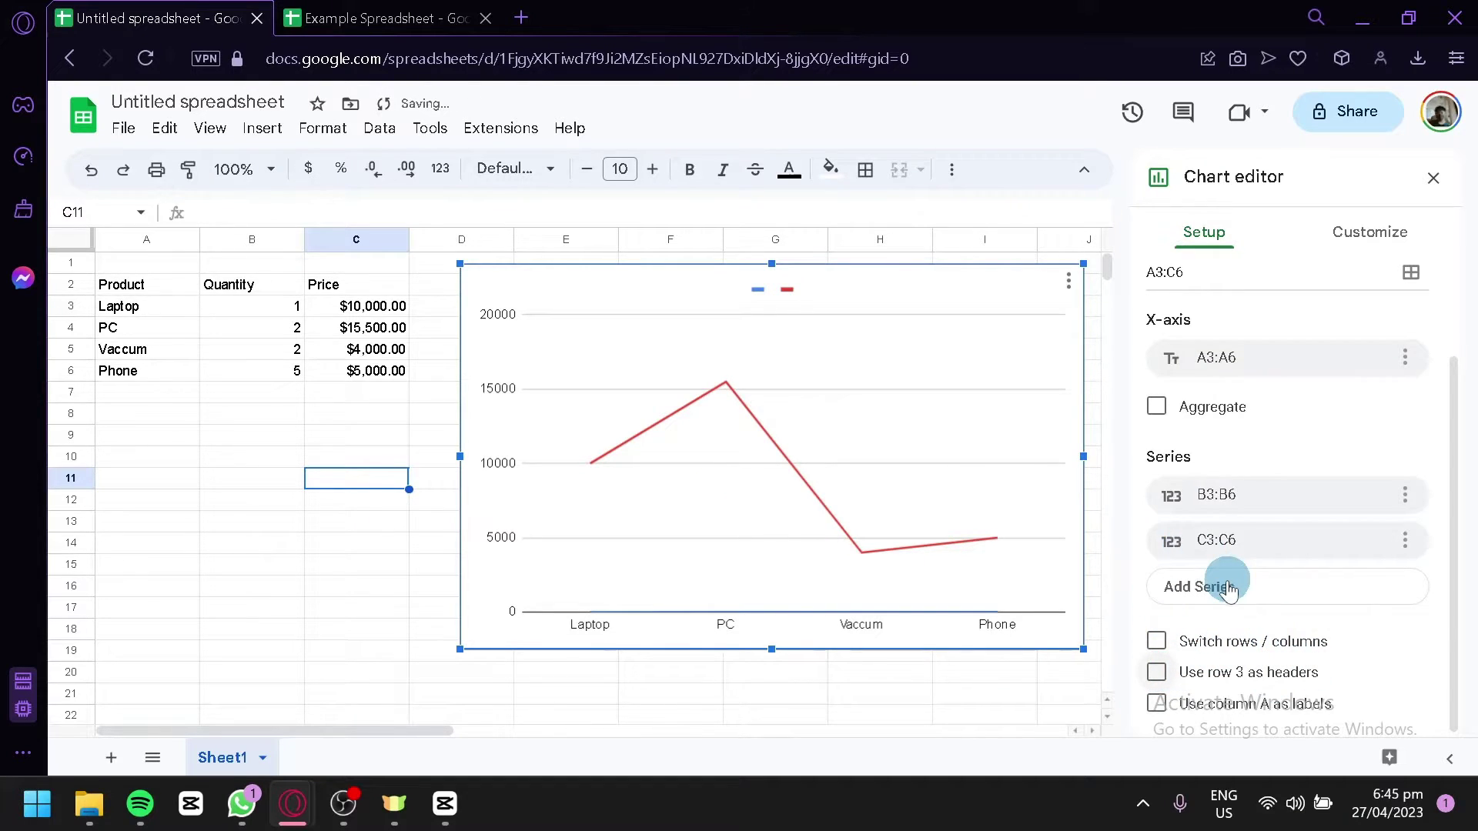
- Set the line chart's background color to light purple in its chart style settings
{"action": "scroll", "coordinate": [1218, 594], "scroll_direction": "up", "scroll_amount": 2}
{"action": "left_click", "coordinate": [1360, 244]}
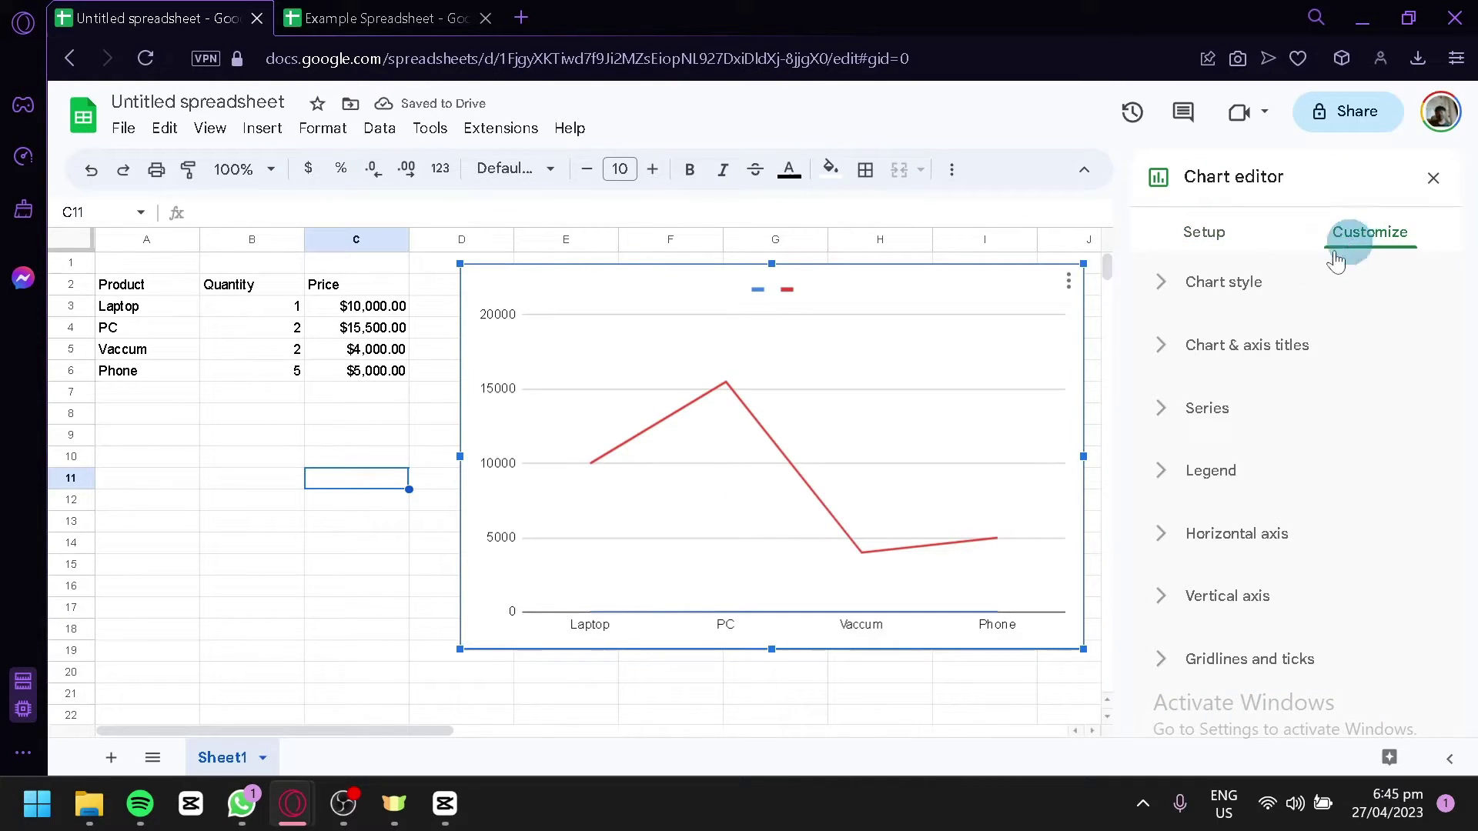
{"action": "left_click", "coordinate": [1162, 305]}
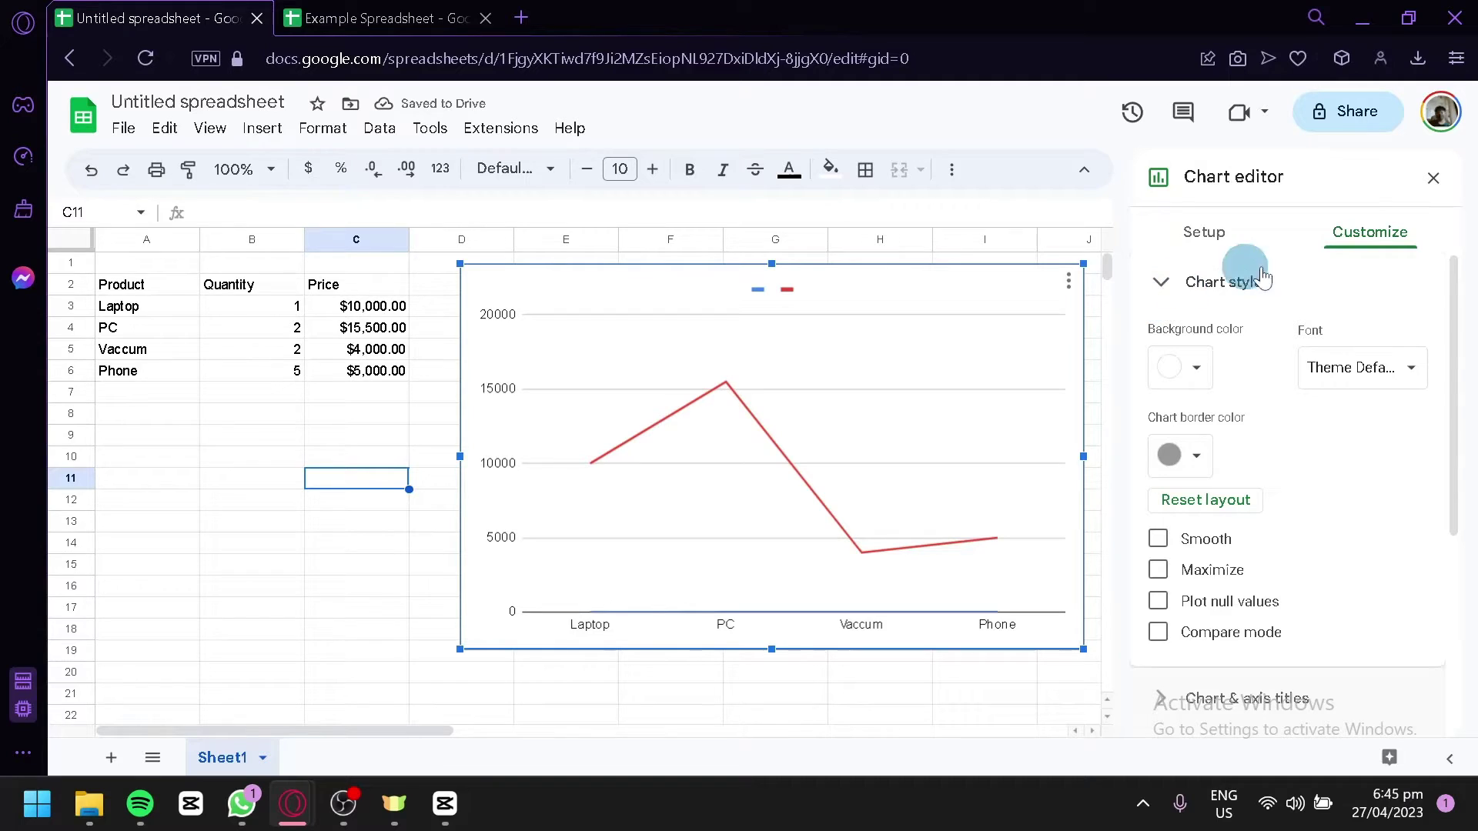
{"action": "left_click", "coordinate": [1196, 368]}
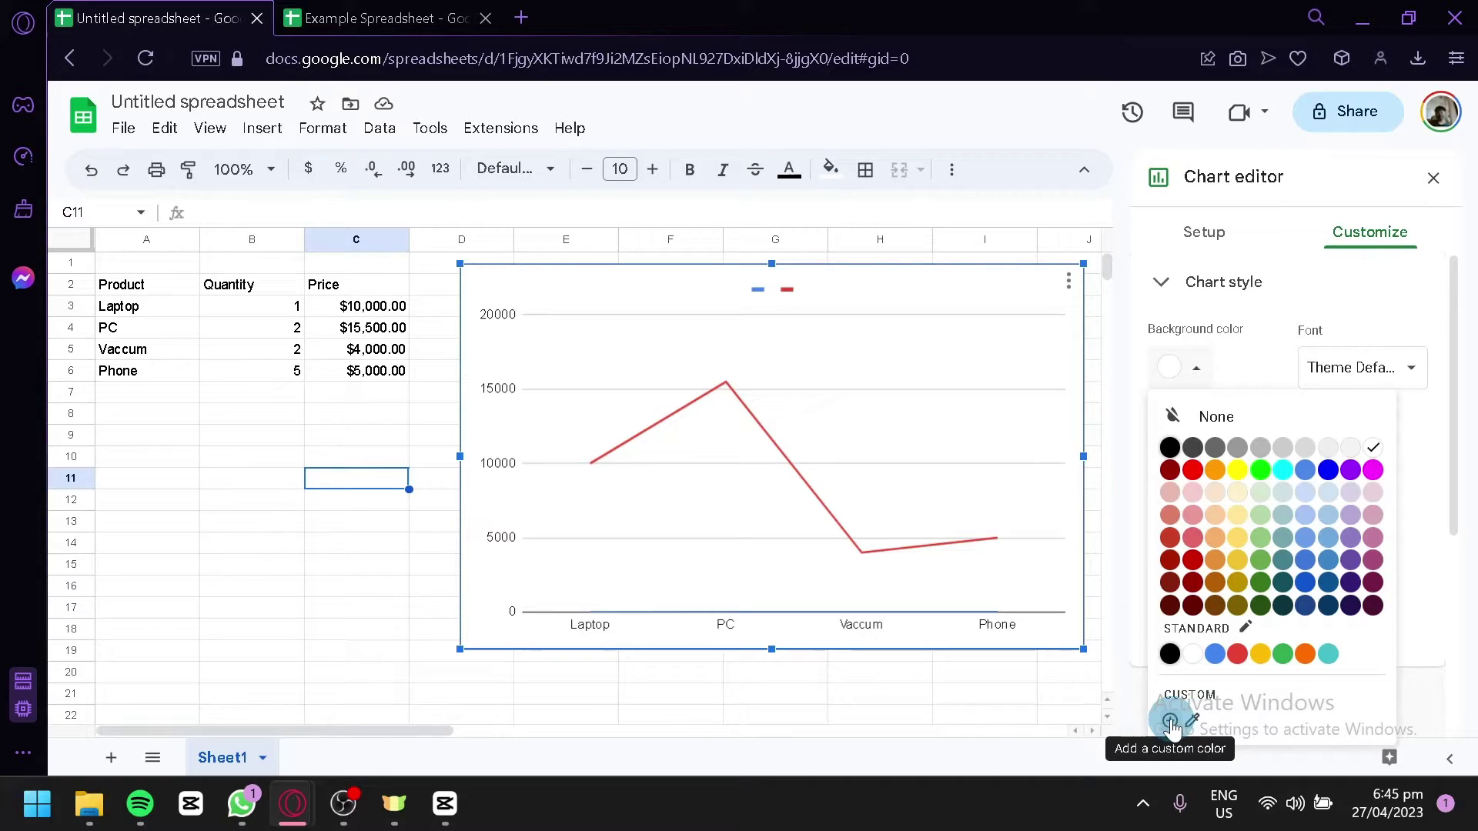
{"action": "left_click", "coordinate": [1350, 497]}
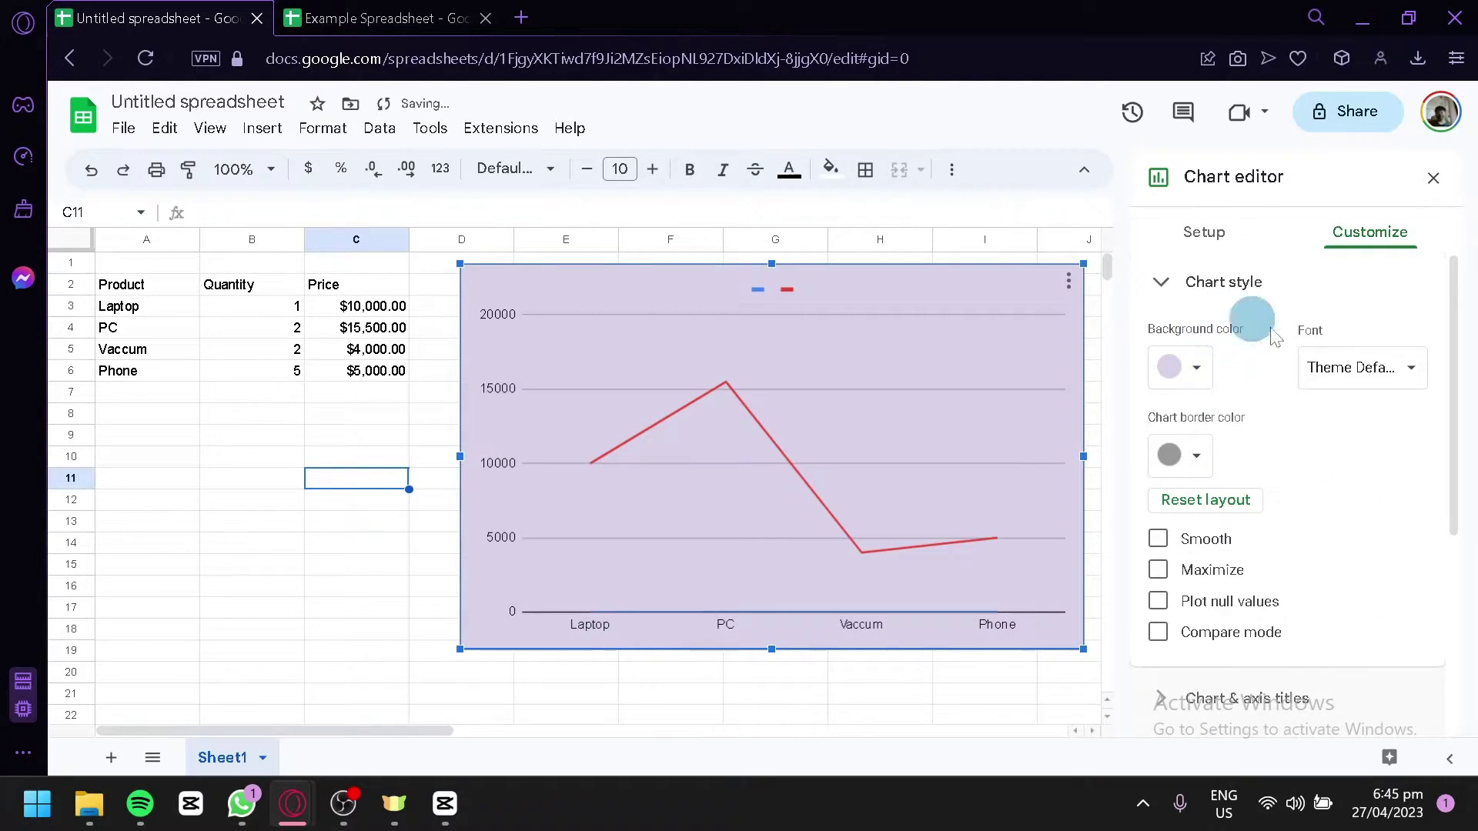
- Set the chart font to Wide and the chart border color to black, and reselect the chart for editing
{"action": "left_click", "coordinate": [1335, 371]}
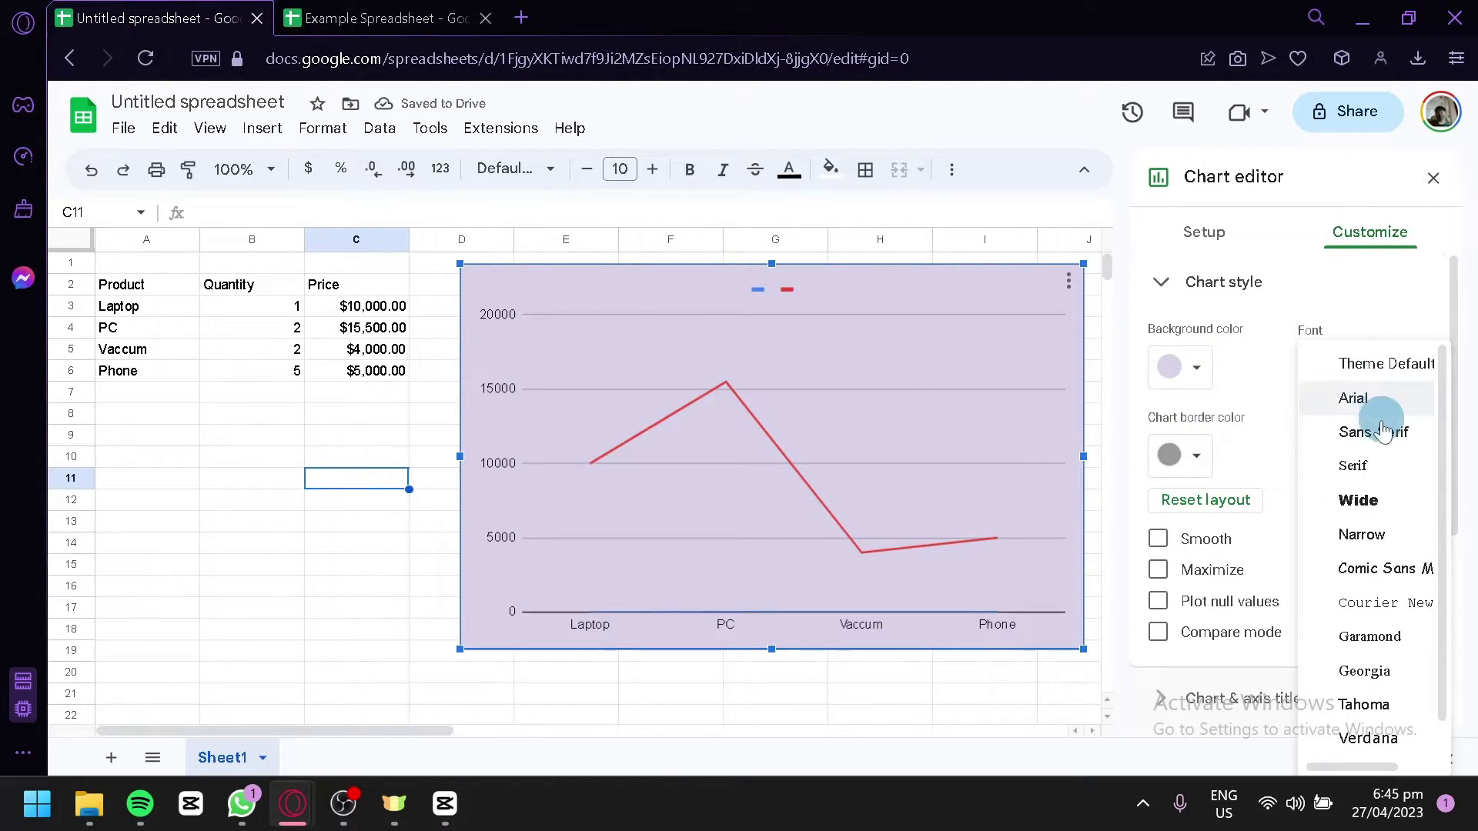
{"action": "left_click", "coordinate": [1381, 501]}
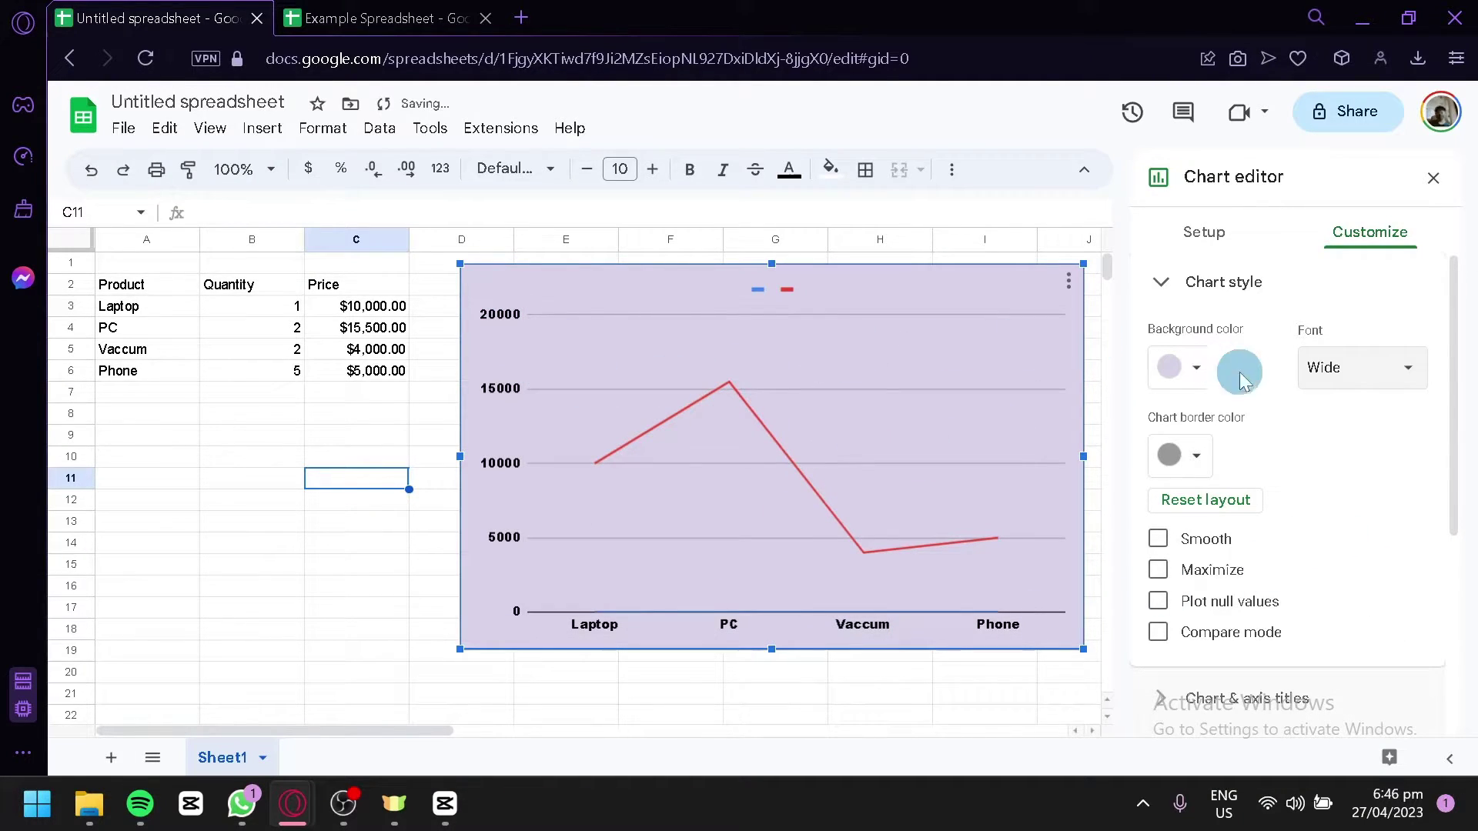
{"action": "left_click", "coordinate": [1198, 452]}
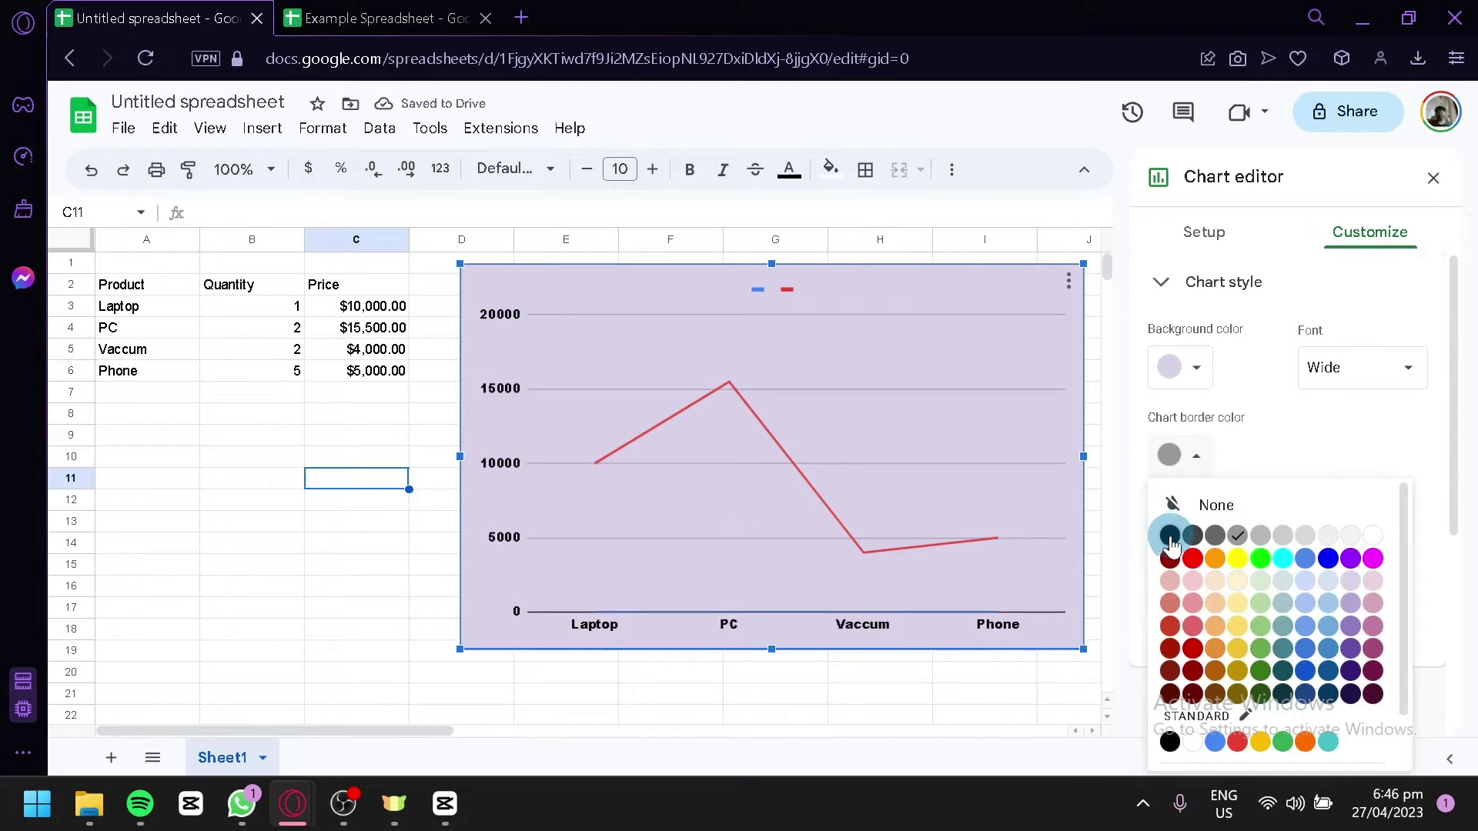
{"action": "left_click", "coordinate": [1170, 539]}
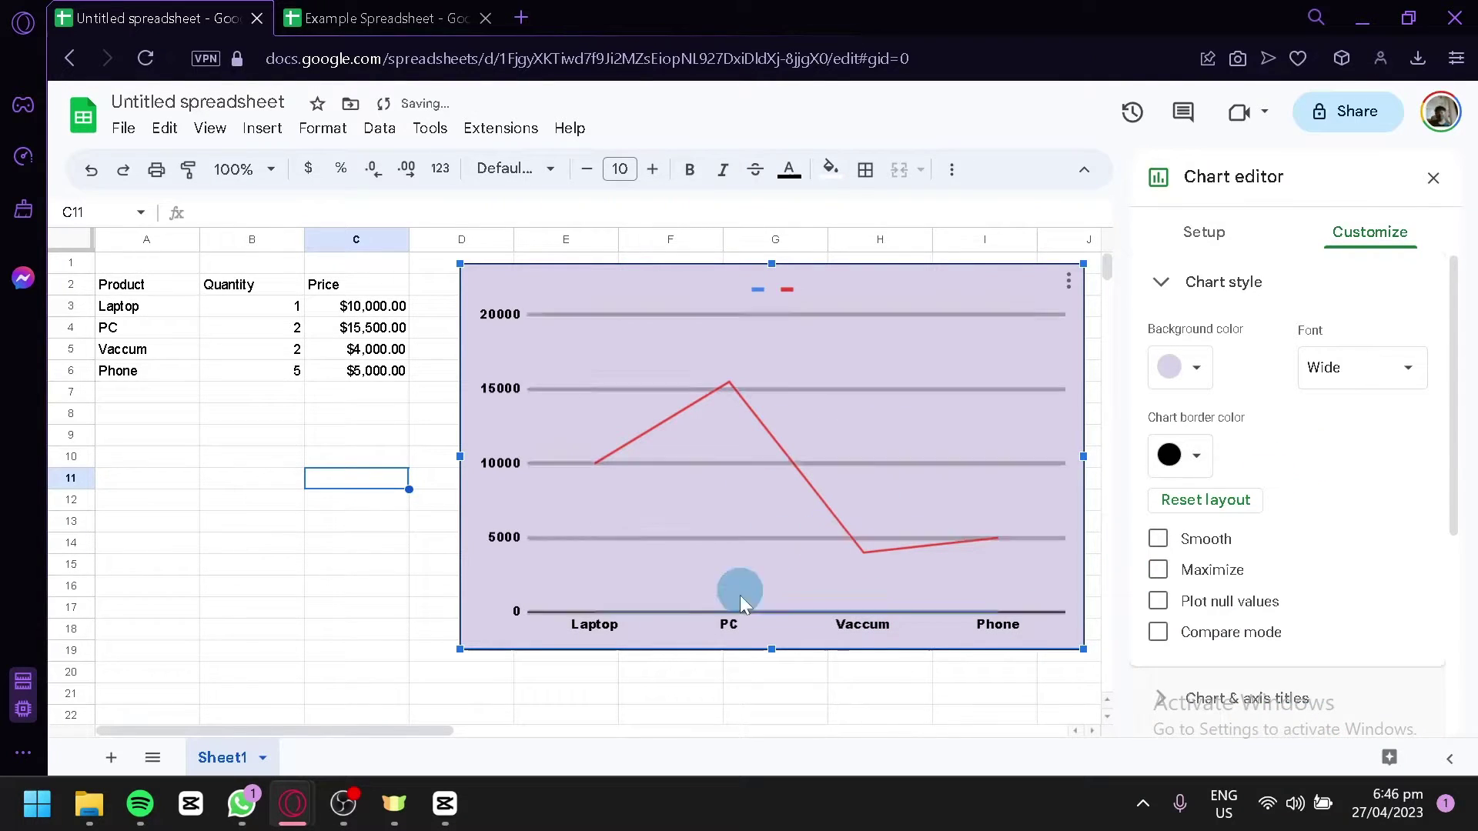
{"action": "left_click", "coordinate": [657, 689]}
{"action": "double_click", "coordinate": [673, 479]}
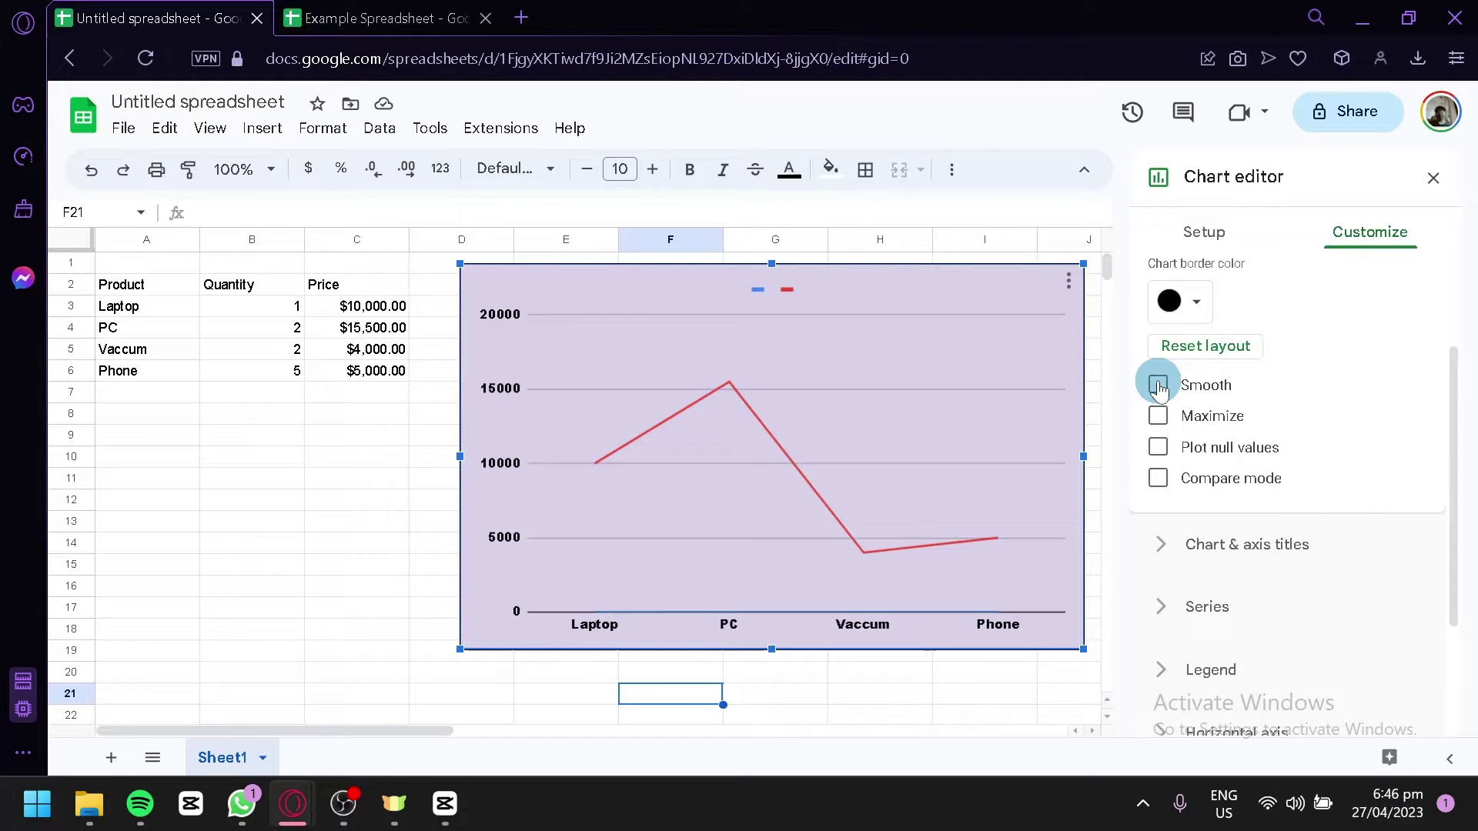
- Enable Smooth for the chart line and try the Maximize and Plot null values options, turning both off again
{"action": "left_click", "coordinate": [1159, 386]}
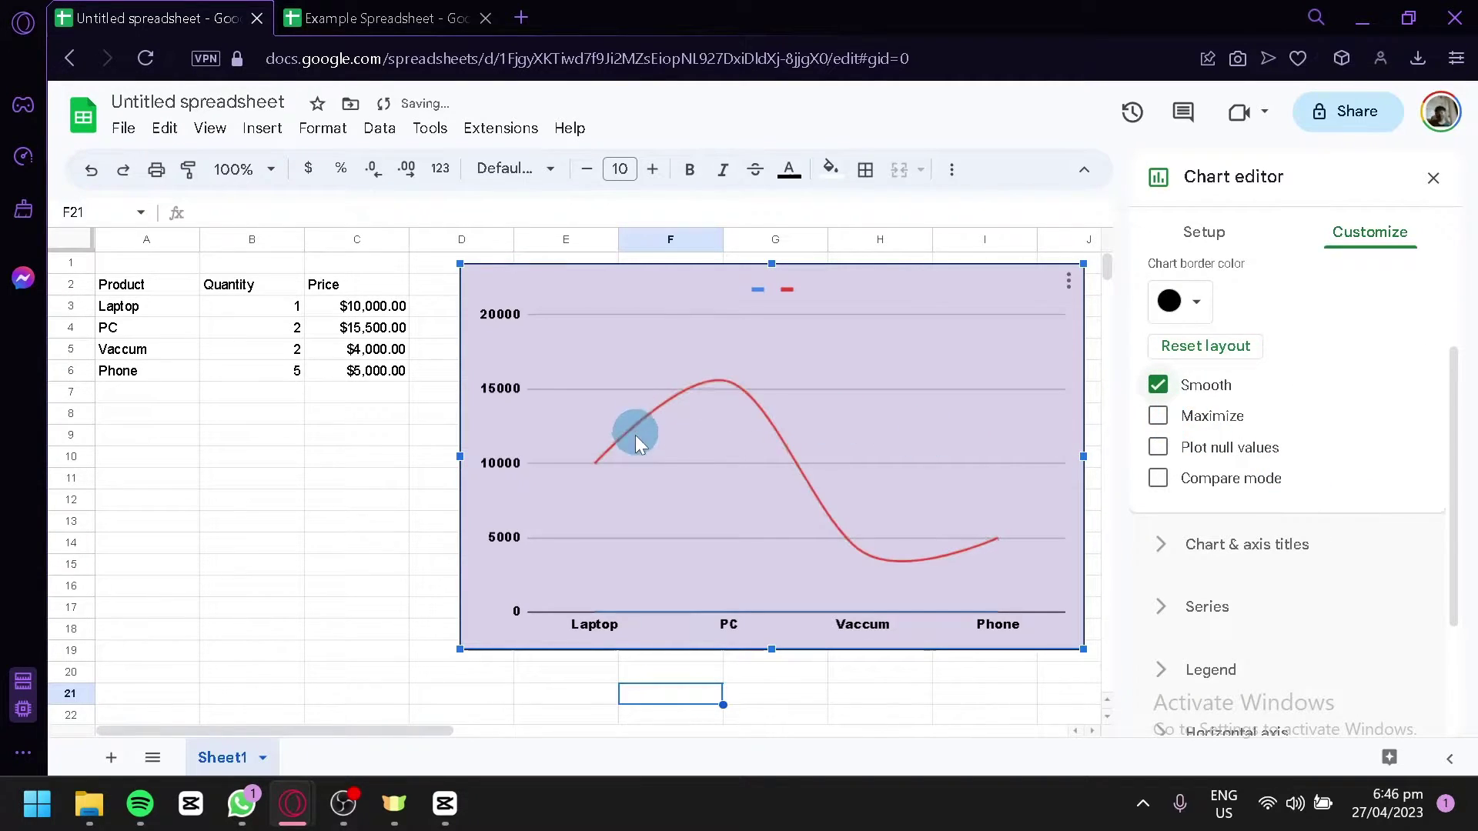
{"action": "left_click", "coordinate": [1159, 417]}
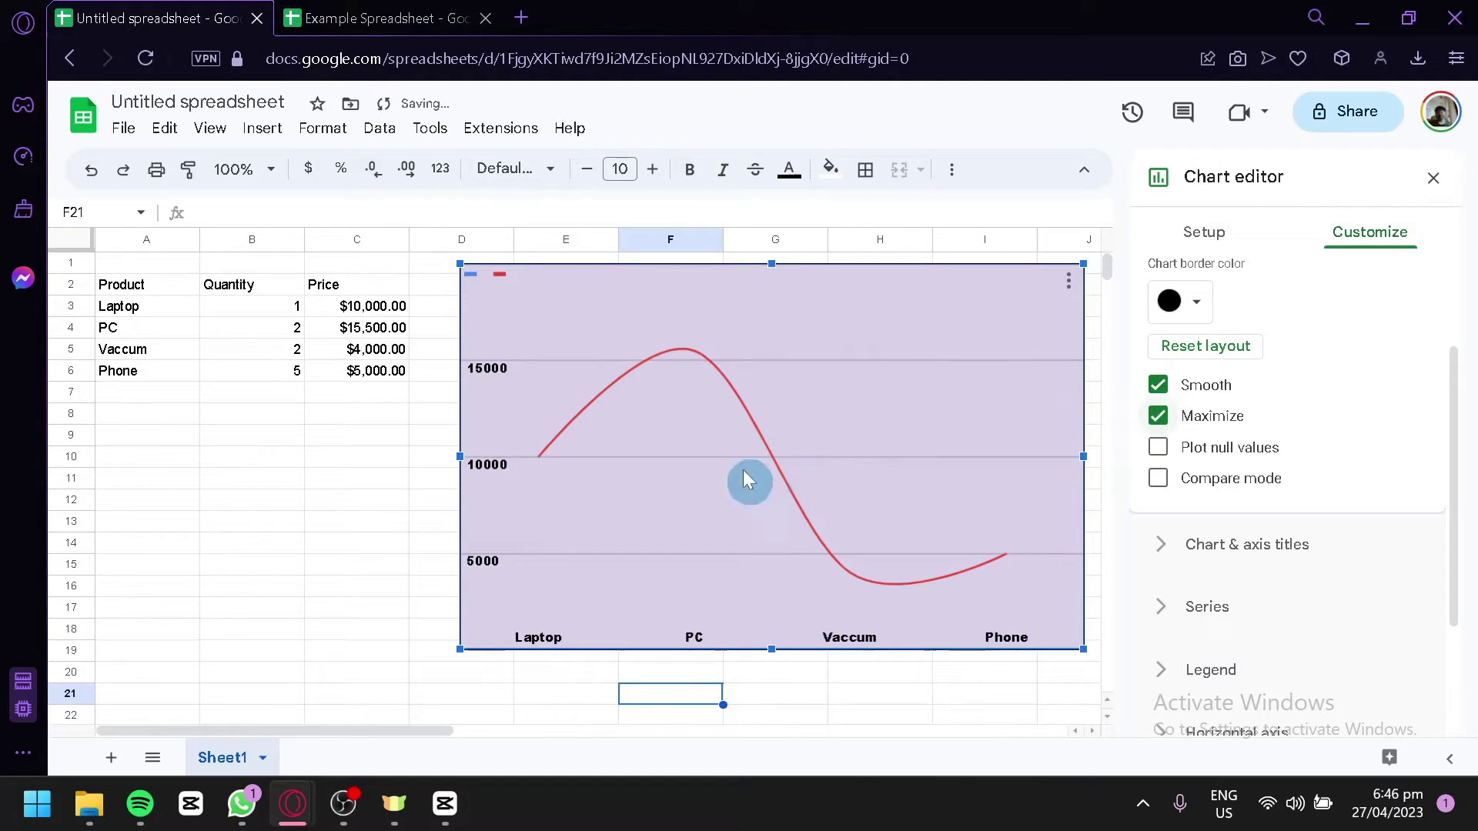
{"action": "left_click", "coordinate": [1168, 424]}
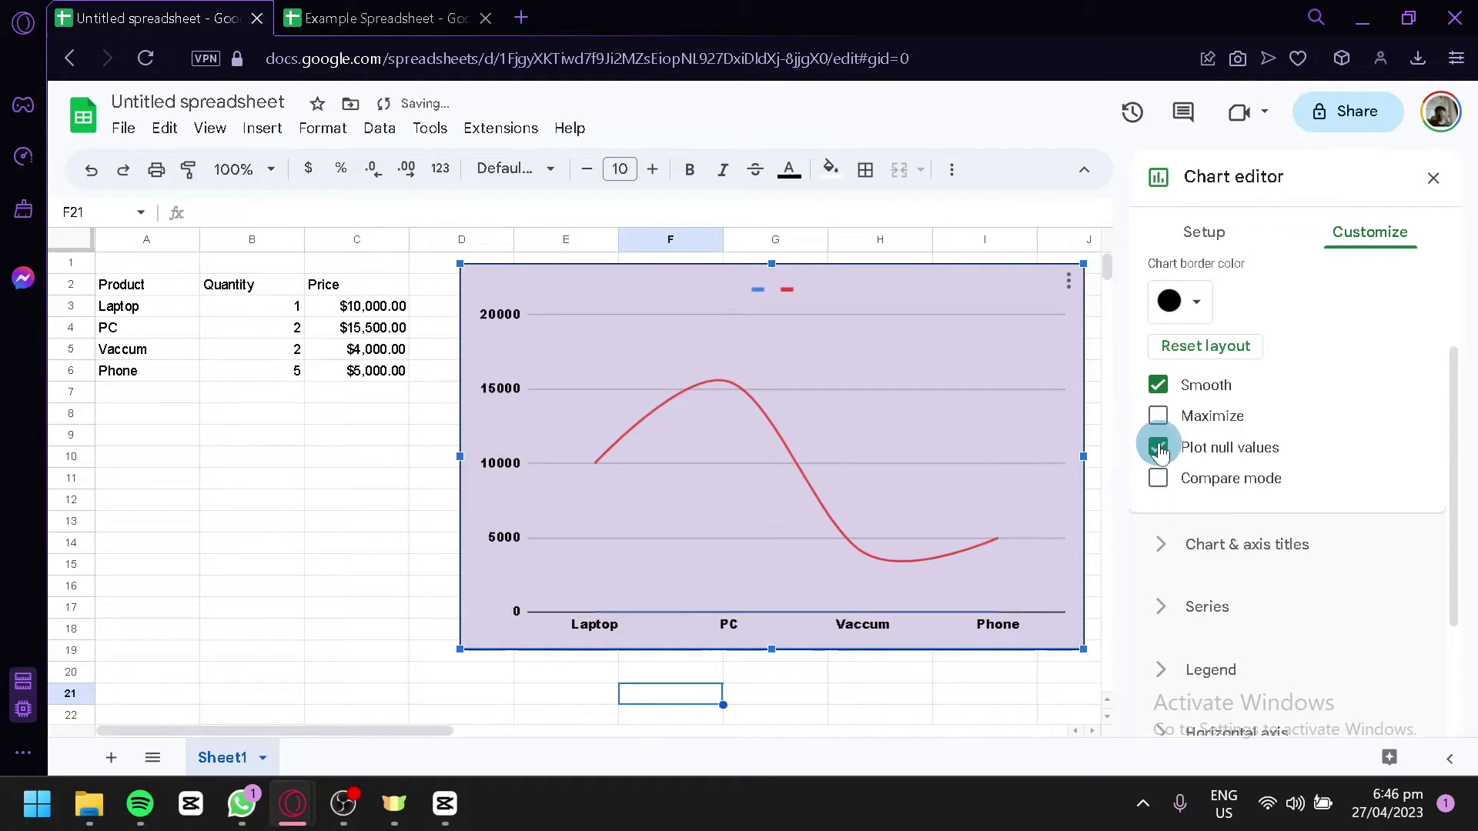
{"action": "left_click", "coordinate": [1158, 399]}
{"action": "left_click", "coordinate": [1159, 400]}
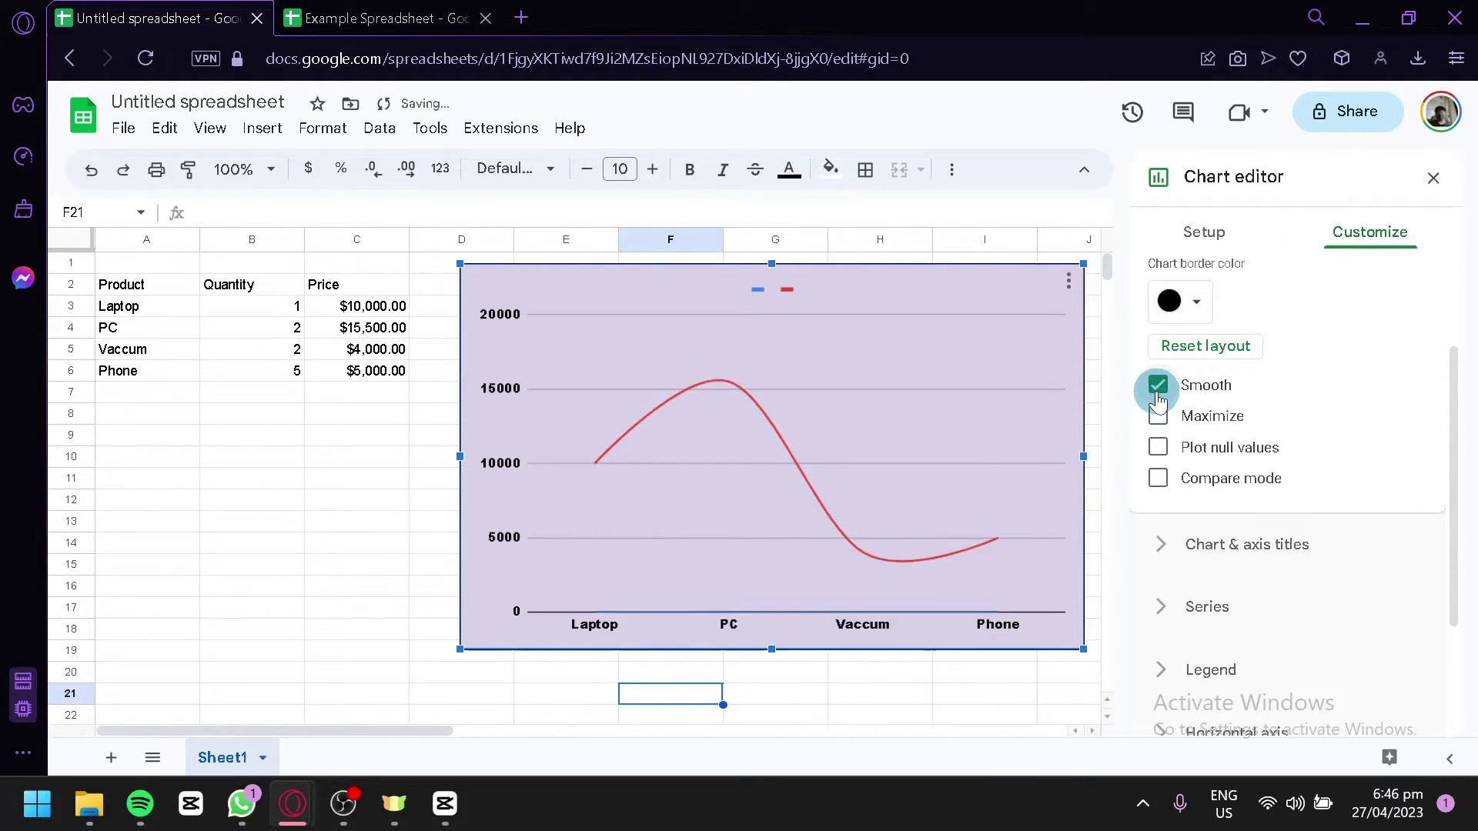
- Give the chart the title Sales
{"action": "left_click", "coordinate": [1162, 541]}
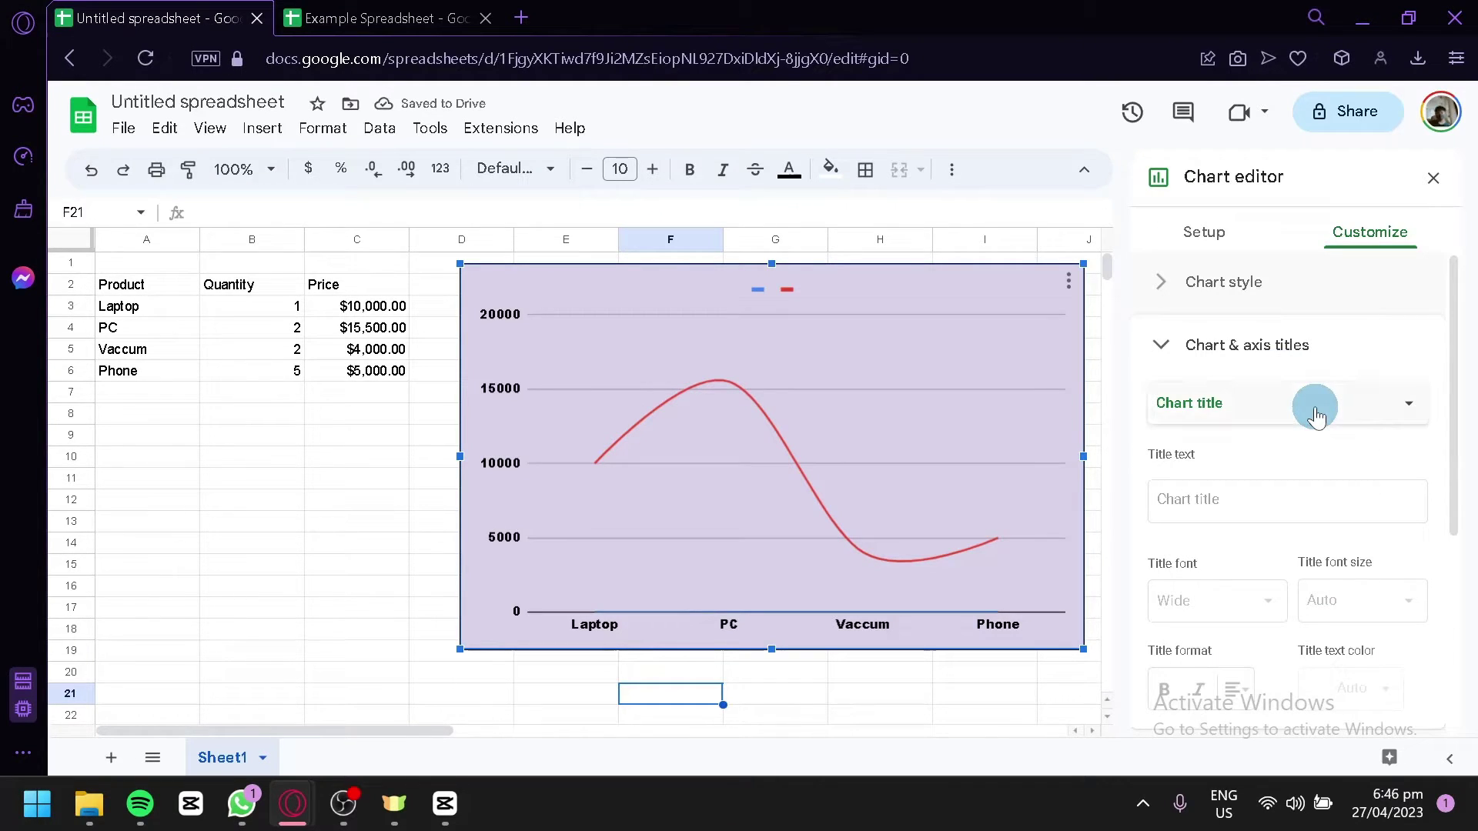
{"action": "left_click", "coordinate": [1282, 497]}
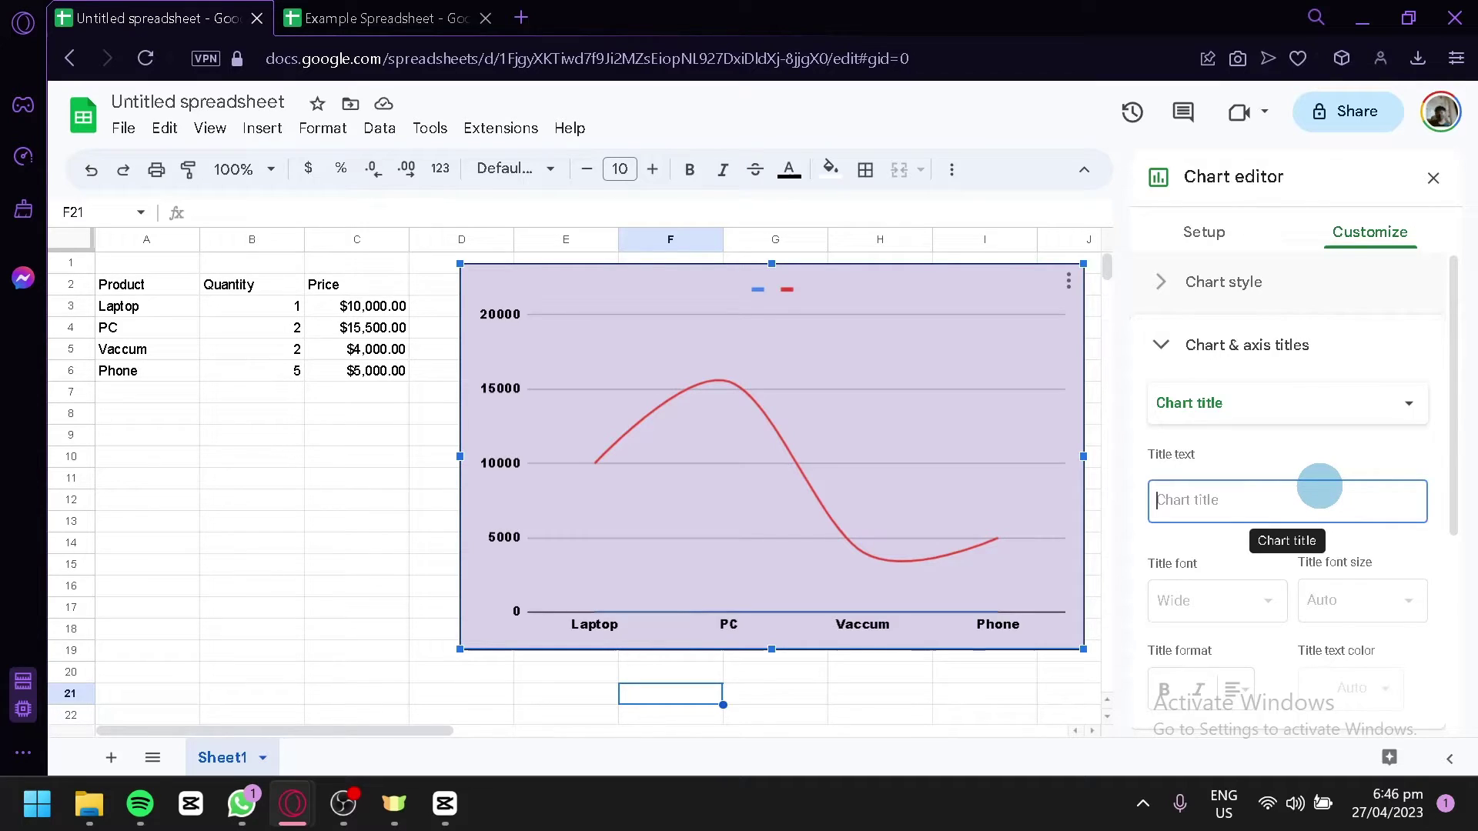
{"action": "key", "text": "Return"}
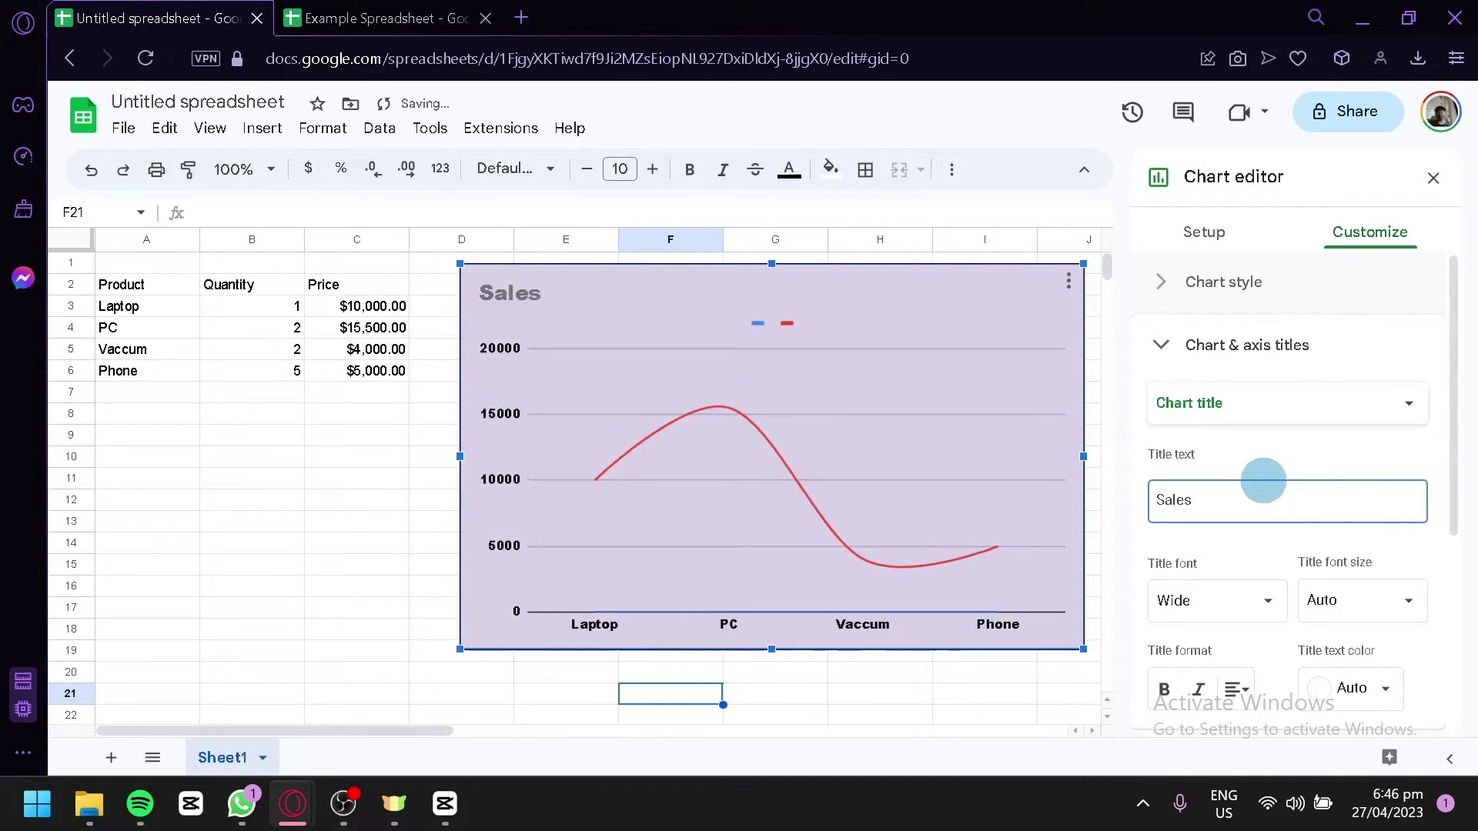
- Look through the available title types and the Series, Legend, Horizontal axis, Vertical axis and Gridlines and ticks settings
{"action": "left_click", "coordinate": [1271, 402]}
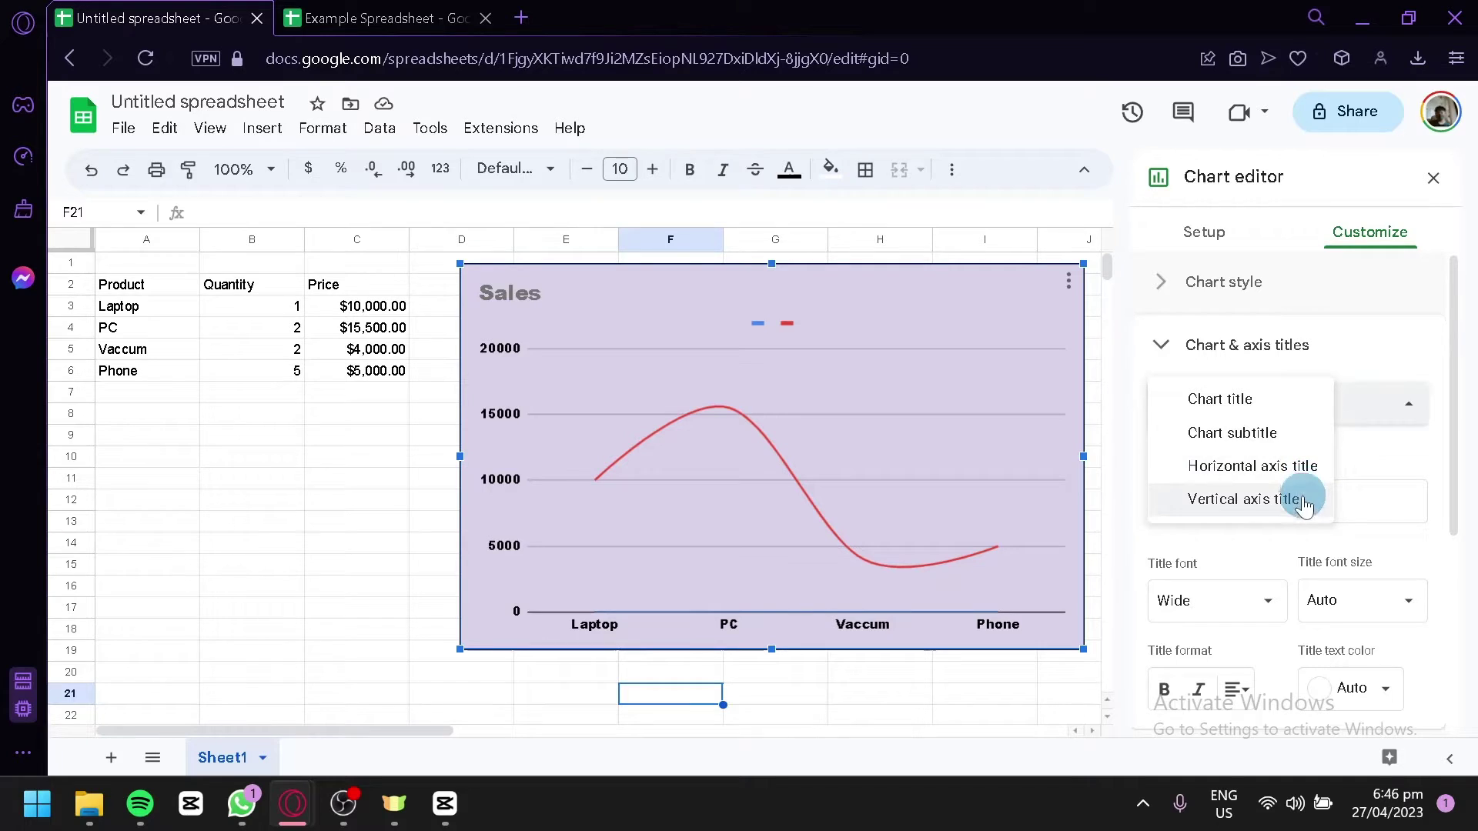
{"action": "scroll", "coordinate": [1417, 488], "scroll_direction": "down", "scroll_amount": 2}
{"action": "scroll", "coordinate": [1393, 539], "scroll_direction": "down", "scroll_amount": 2}
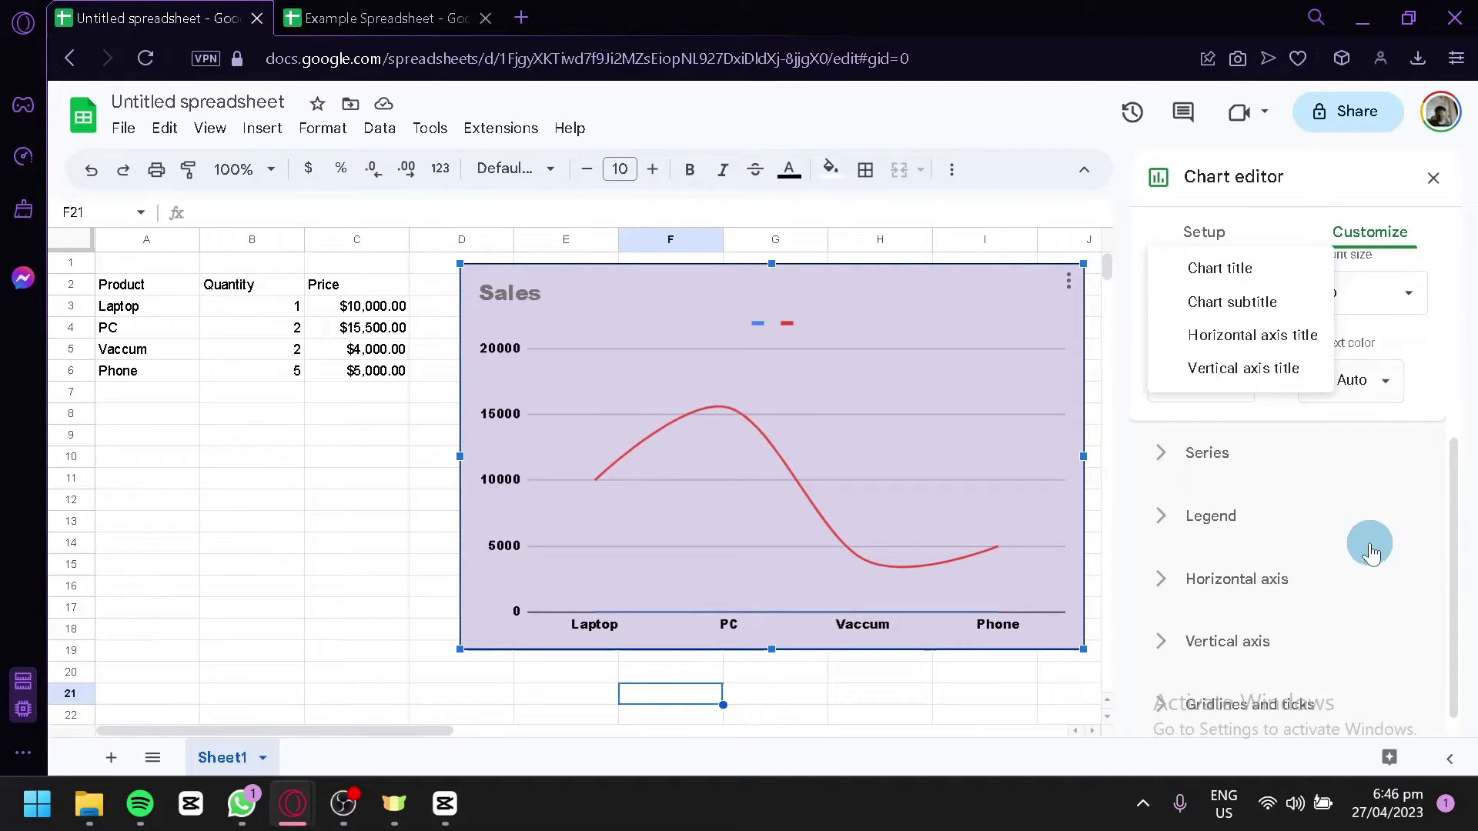
{"action": "left_click", "coordinate": [1221, 448]}
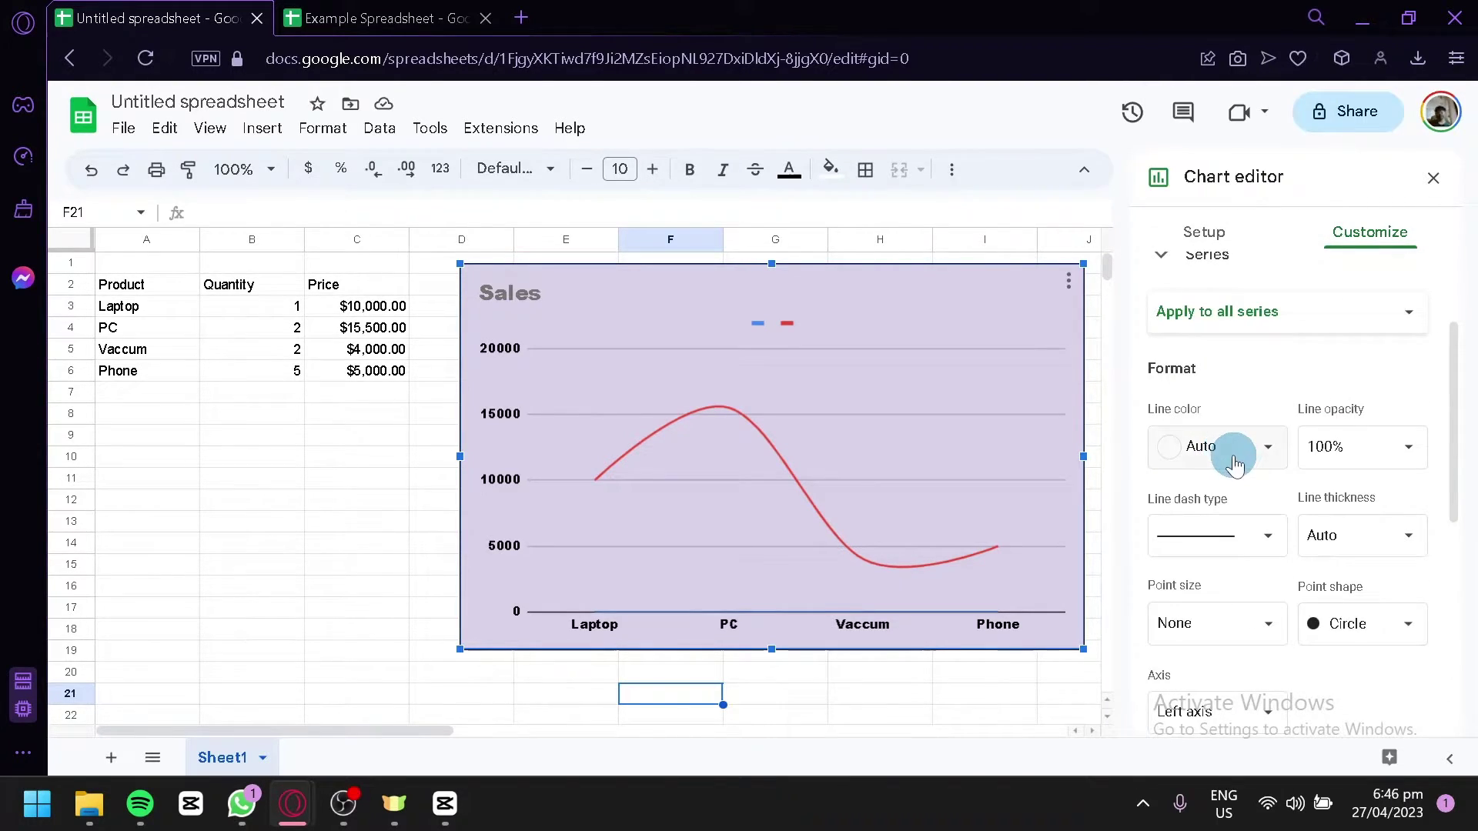
{"action": "scroll", "coordinate": [1234, 464], "scroll_direction": "up", "scroll_amount": 2}
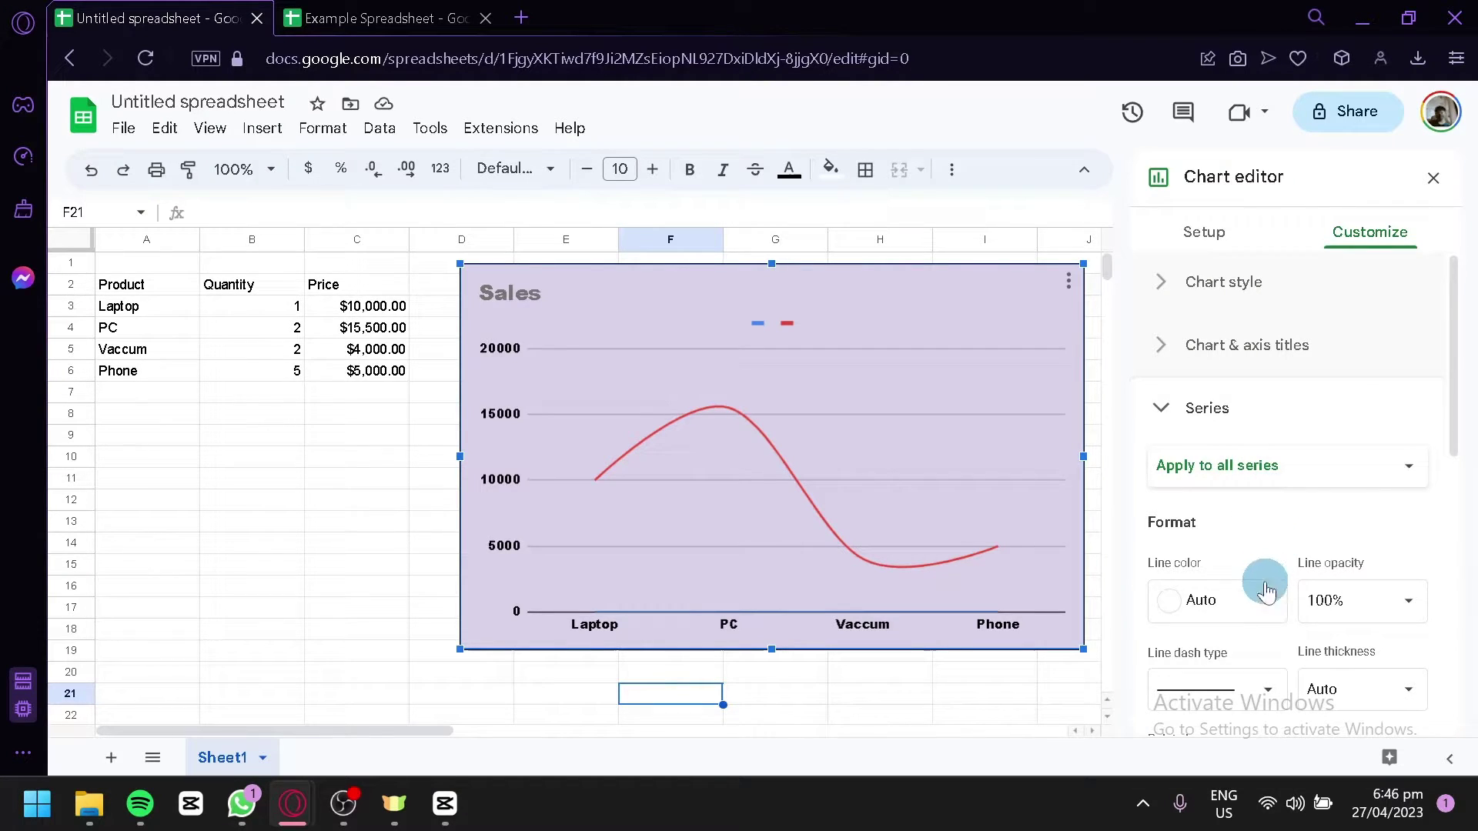
{"action": "scroll", "coordinate": [1262, 589], "scroll_direction": "down", "scroll_amount": 5}
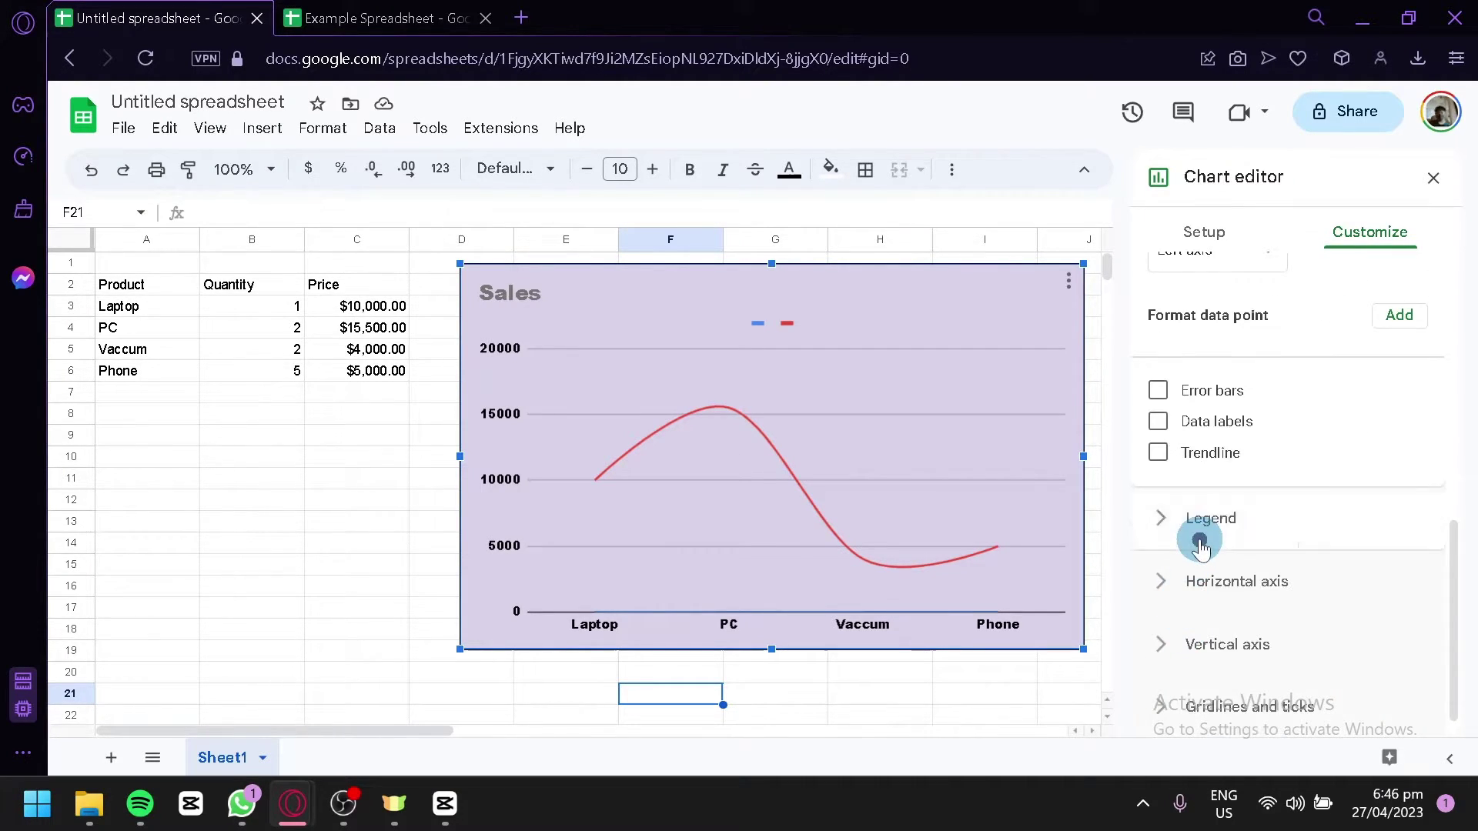
{"action": "left_click", "coordinate": [1201, 543]}
{"action": "scroll", "coordinate": [1201, 548], "scroll_direction": "up", "scroll_amount": 2}
{"action": "scroll", "coordinate": [1201, 548], "scroll_direction": "down", "scroll_amount": 2}
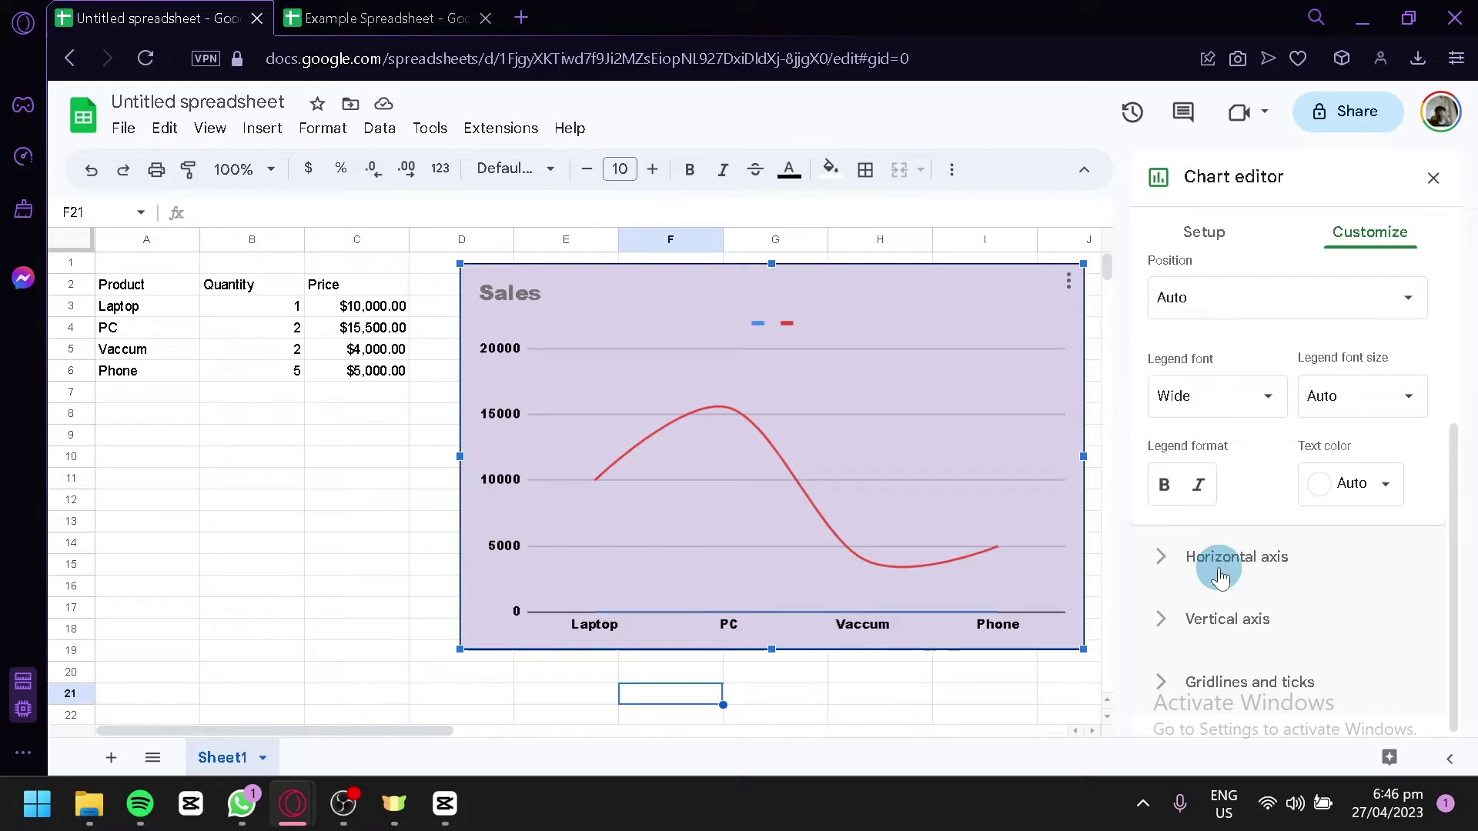
{"action": "left_click", "coordinate": [1185, 558]}
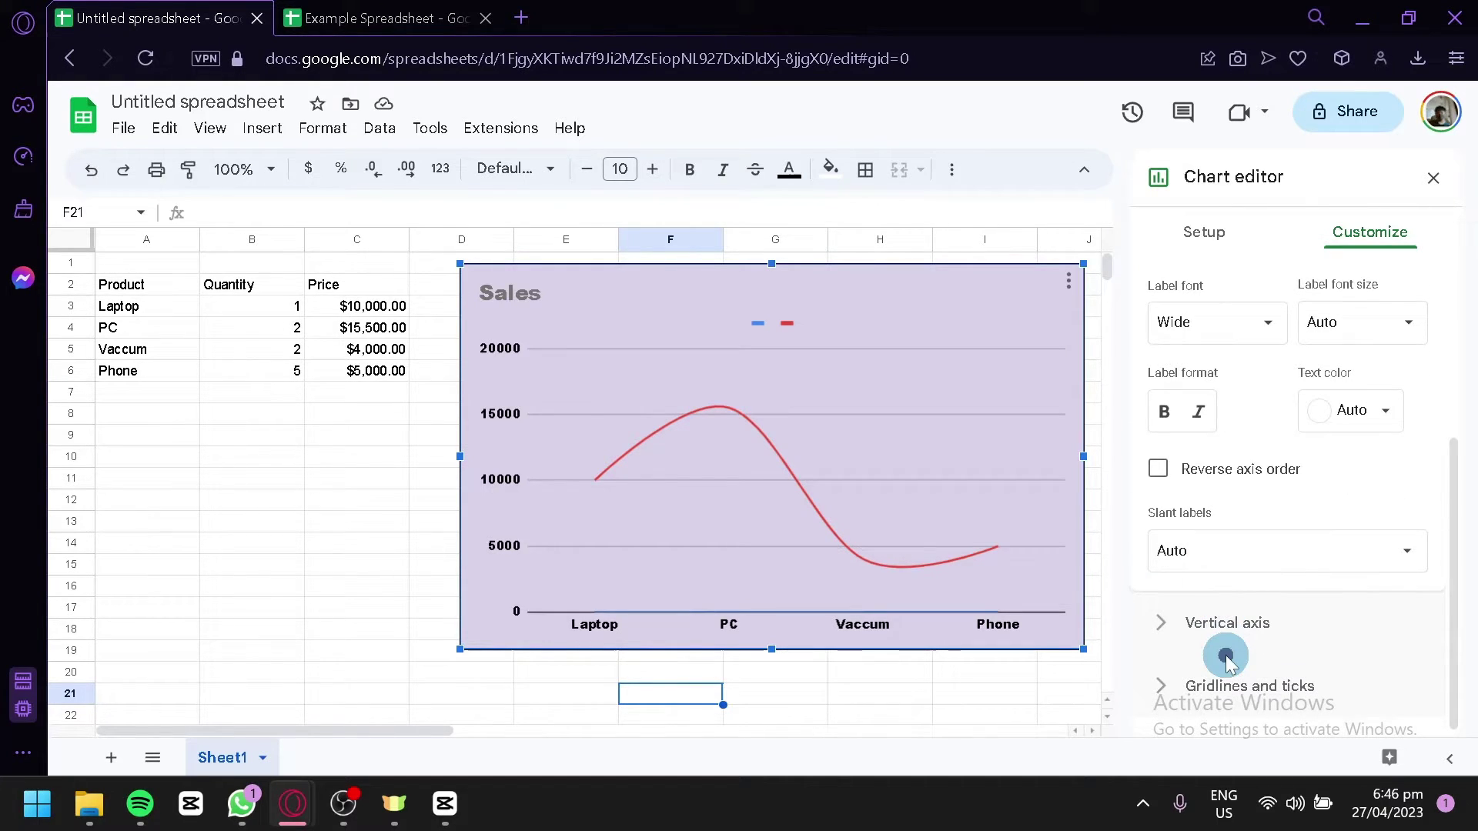
{"action": "left_click", "coordinate": [1212, 625]}
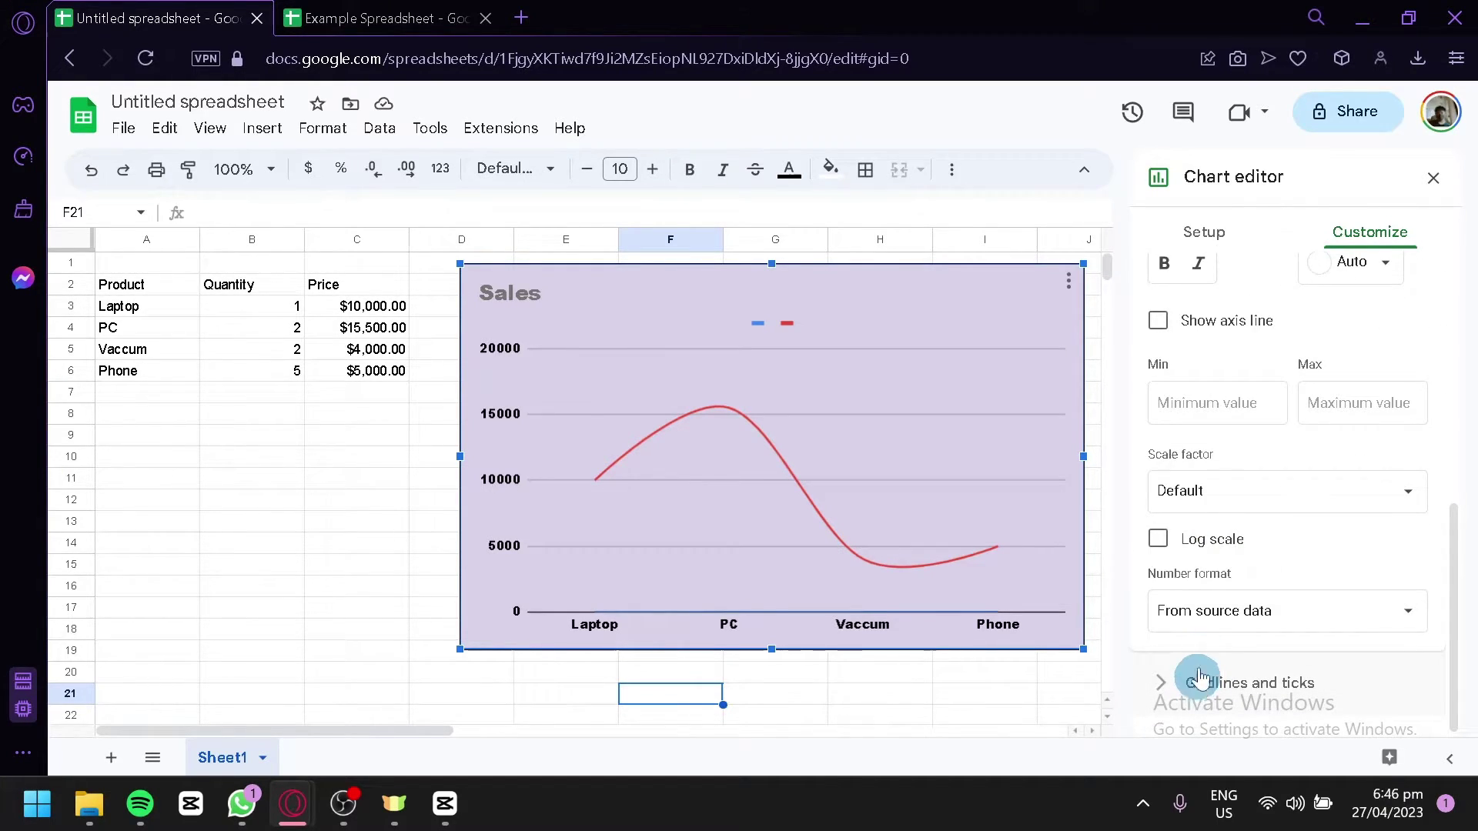
{"action": "left_click", "coordinate": [1189, 689]}
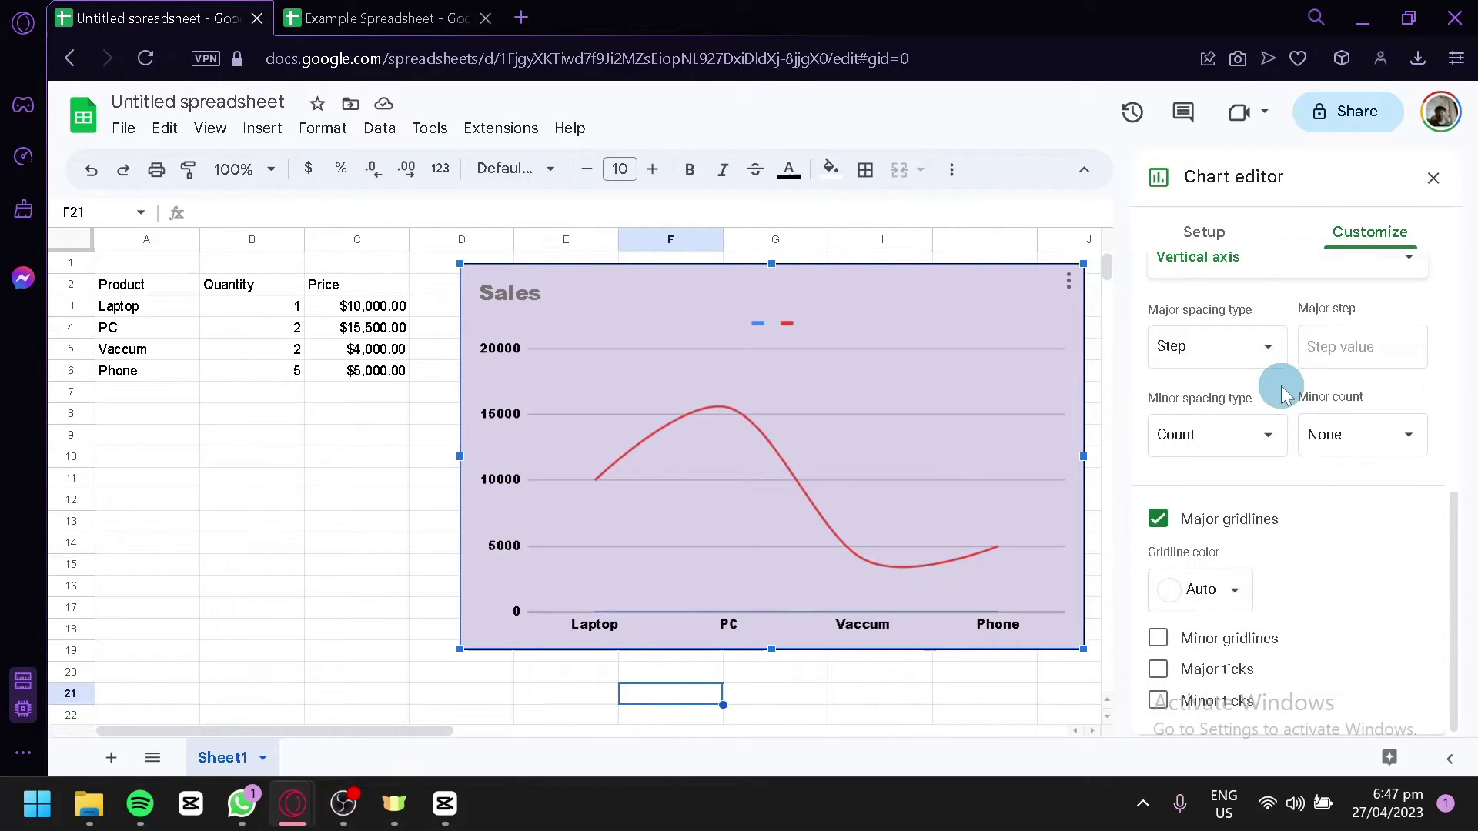
- Review the chart type choices again and look over the list of customization sections
{"action": "left_click", "coordinate": [1203, 231]}
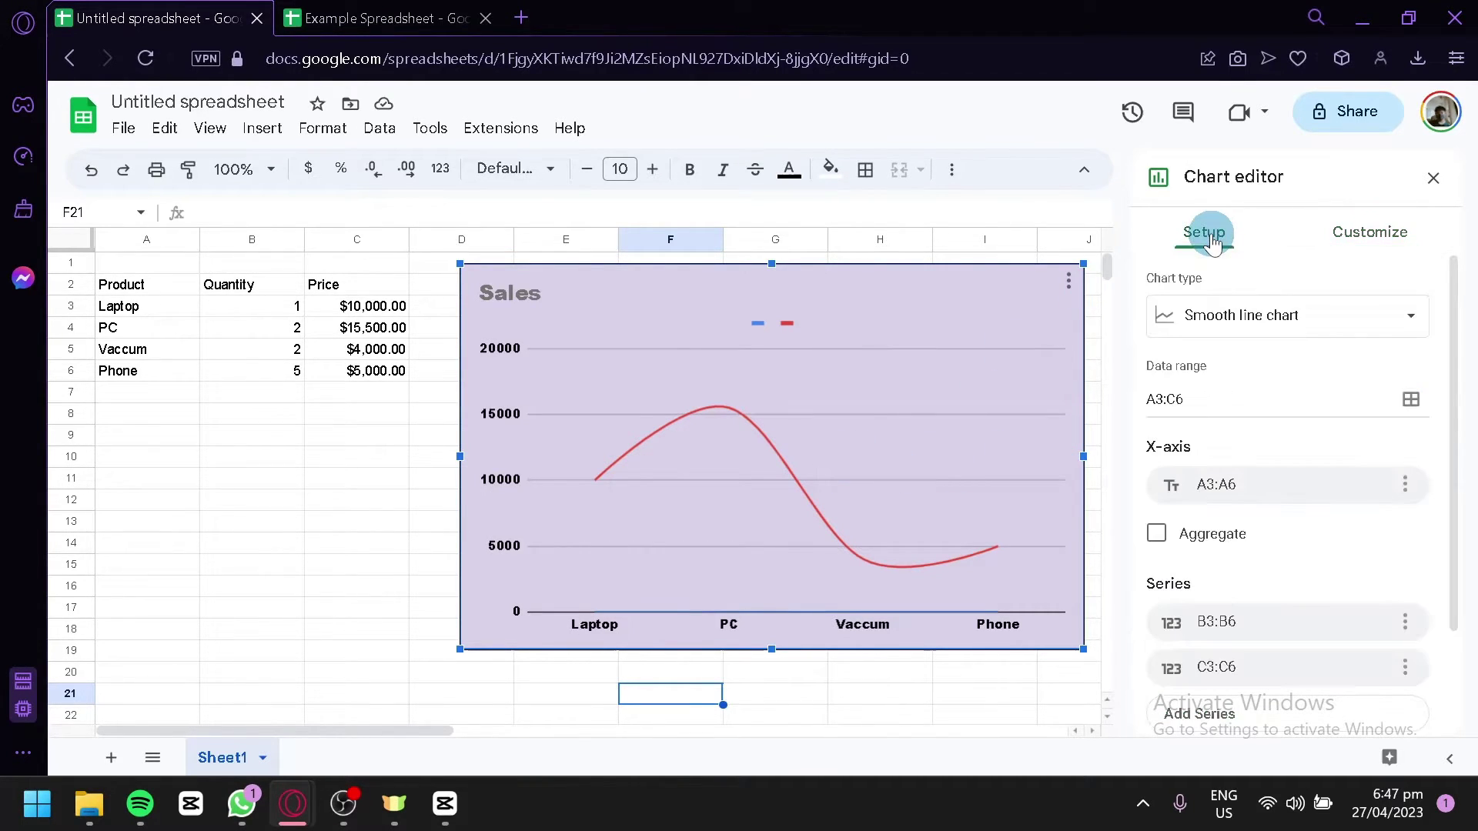
{"action": "left_click", "coordinate": [1197, 325]}
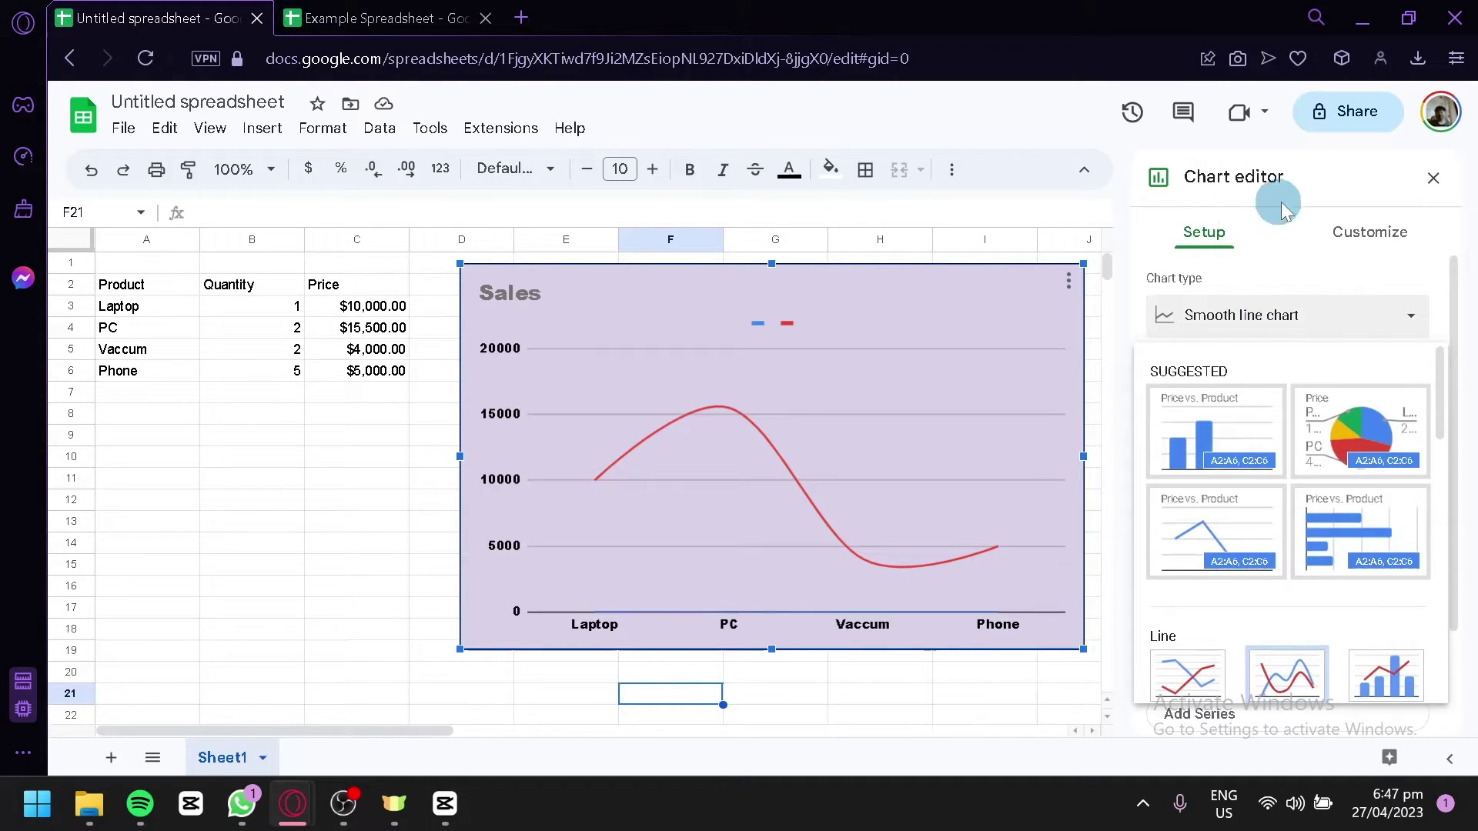
{"action": "left_click", "coordinate": [1330, 231]}
{"action": "left_click", "coordinate": [1330, 231]}
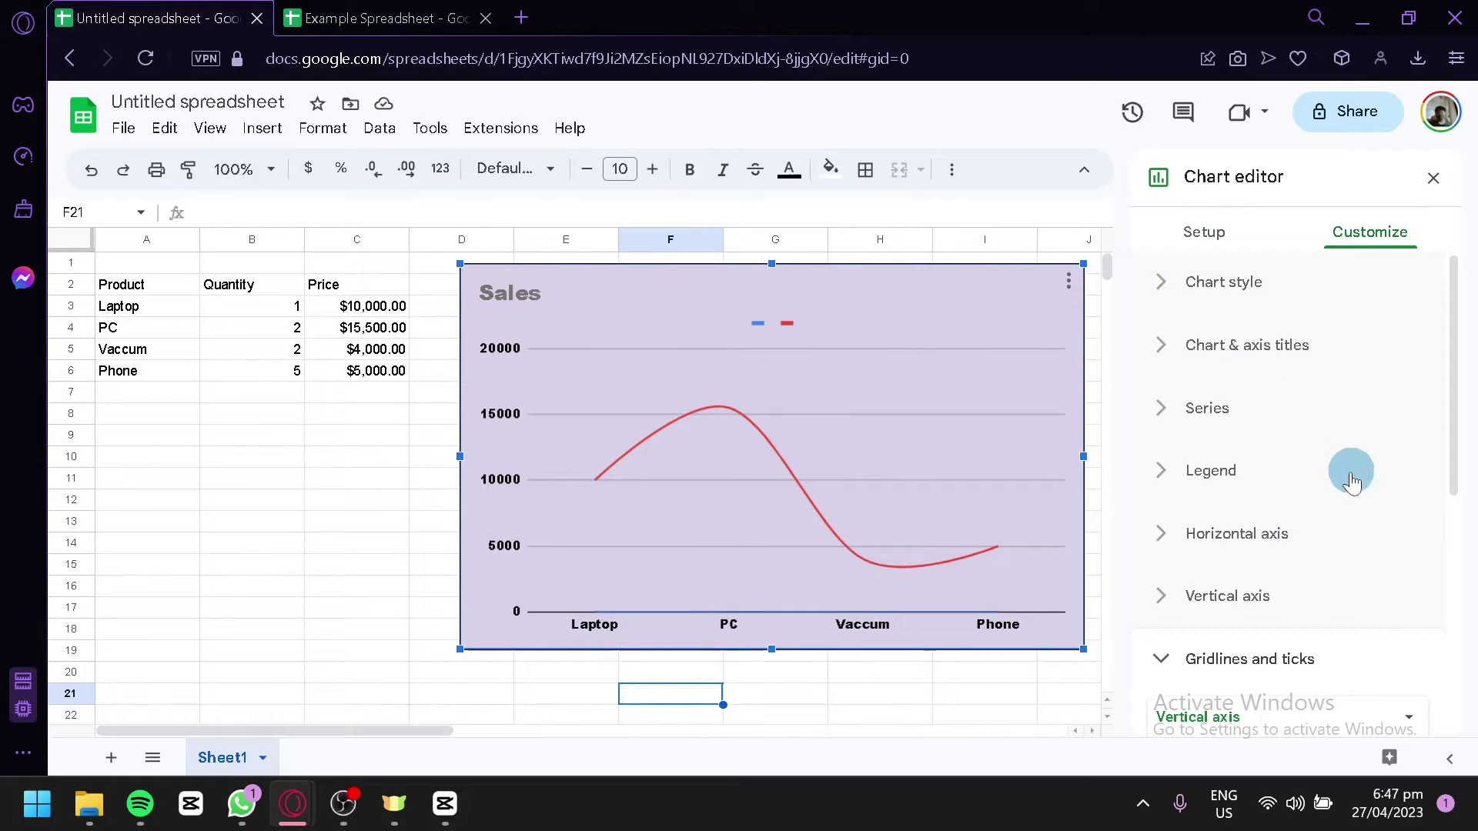
{"action": "scroll", "coordinate": [1331, 436], "scroll_direction": "down", "scroll_amount": 5}
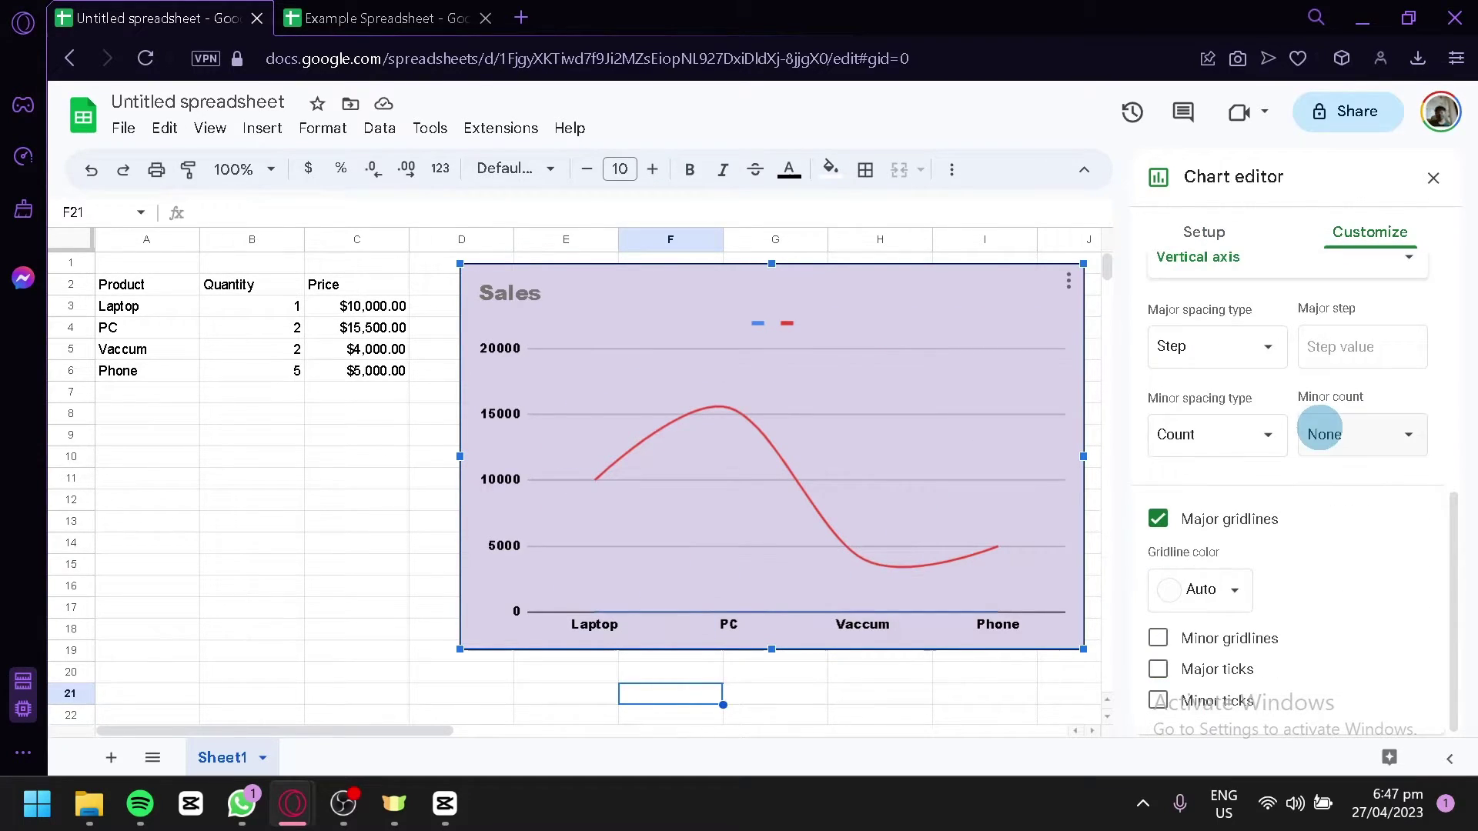
{"action": "scroll", "coordinate": [1352, 316], "scroll_direction": "up", "scroll_amount": 5}
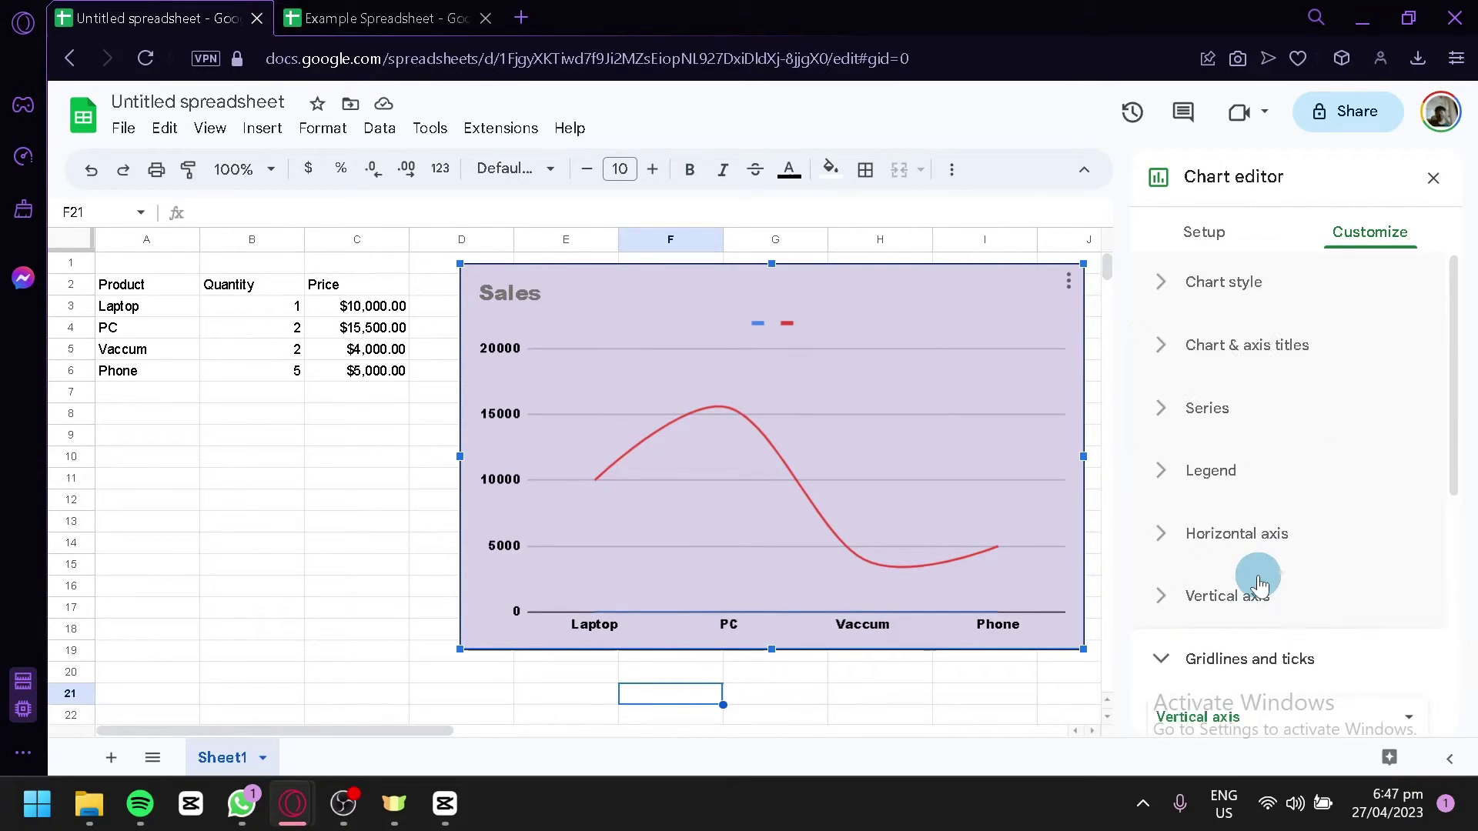
- Browse the chart types, change the chart to the suggested Price vs. Product column chart and open its customization options
{"action": "left_click", "coordinate": [1214, 234]}
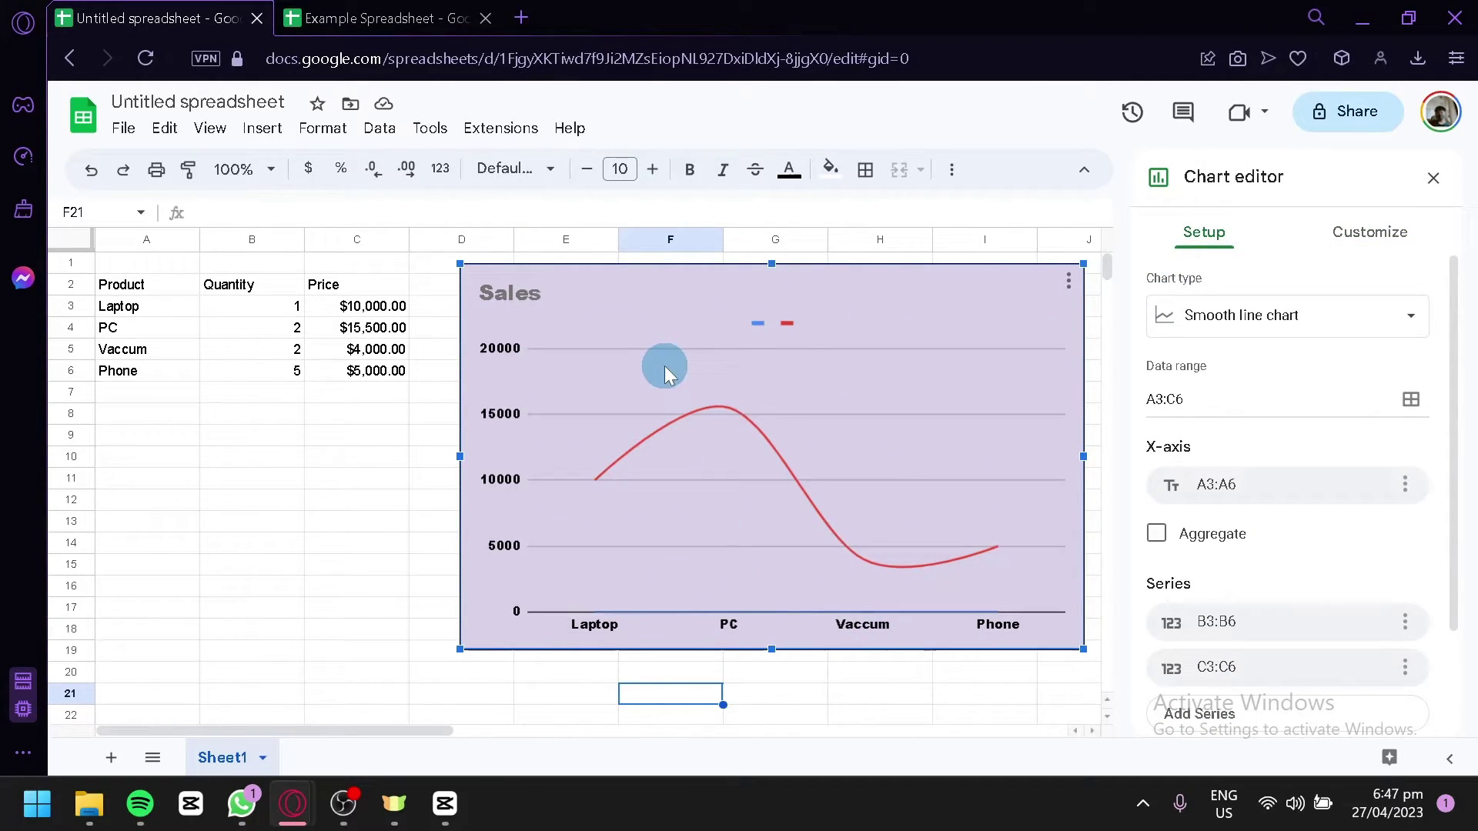
{"action": "left_click", "coordinate": [1214, 317]}
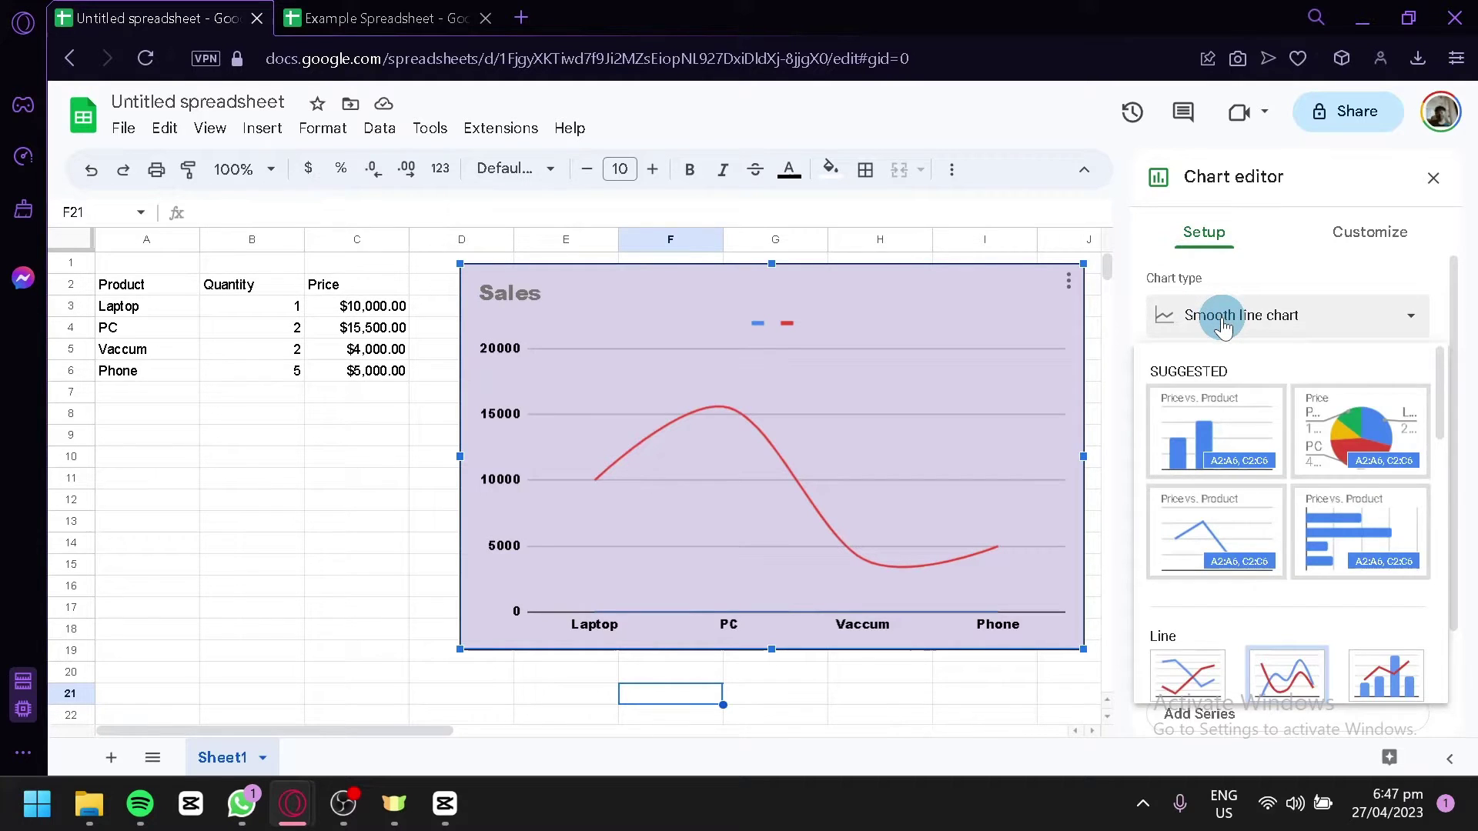
{"action": "scroll", "coordinate": [1303, 518], "scroll_direction": "down", "scroll_amount": 5}
{"action": "scroll", "coordinate": [1303, 518], "scroll_direction": "up", "scroll_amount": 5}
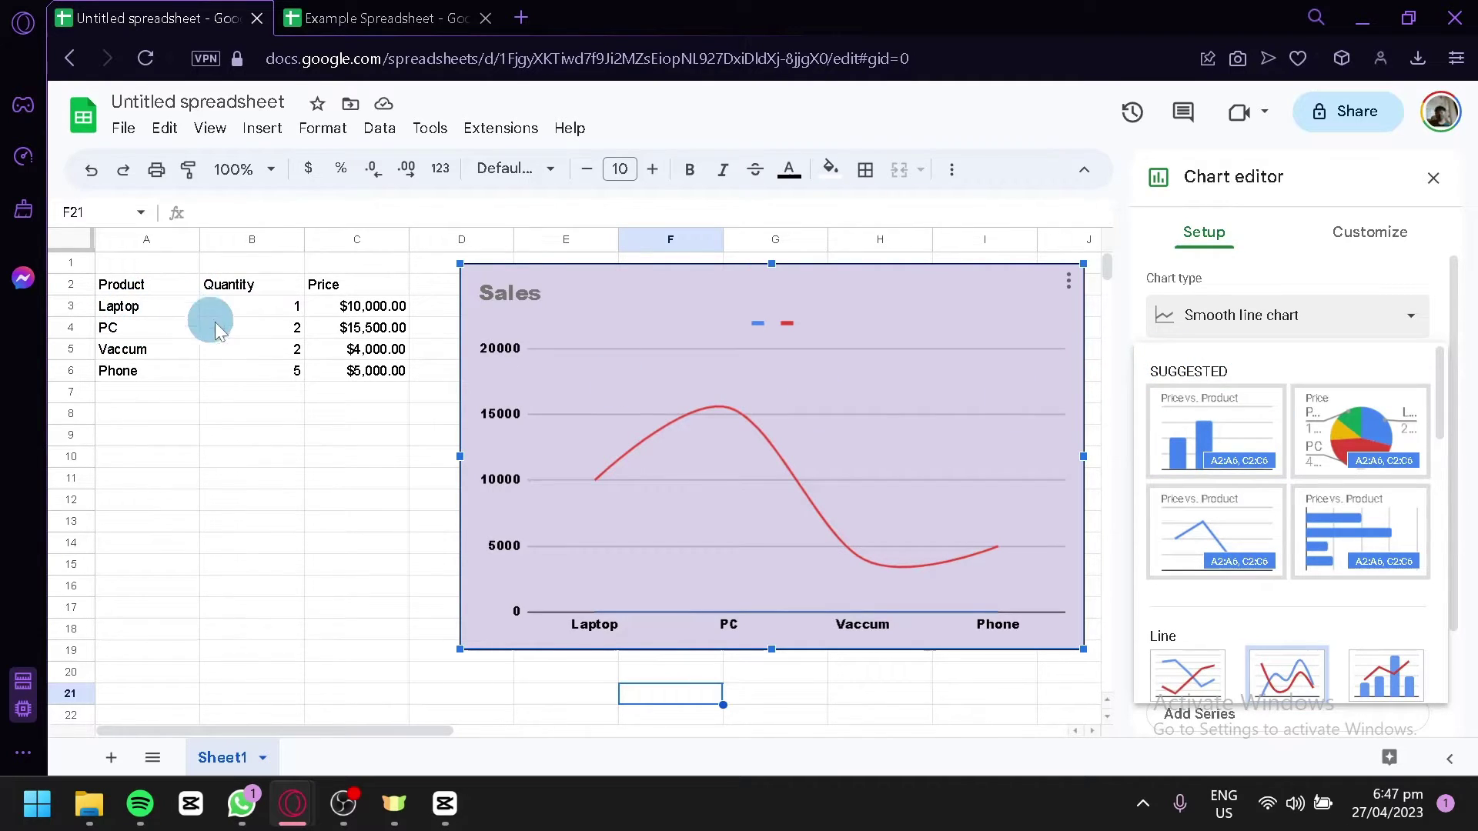
{"action": "left_click", "coordinate": [1250, 423]}
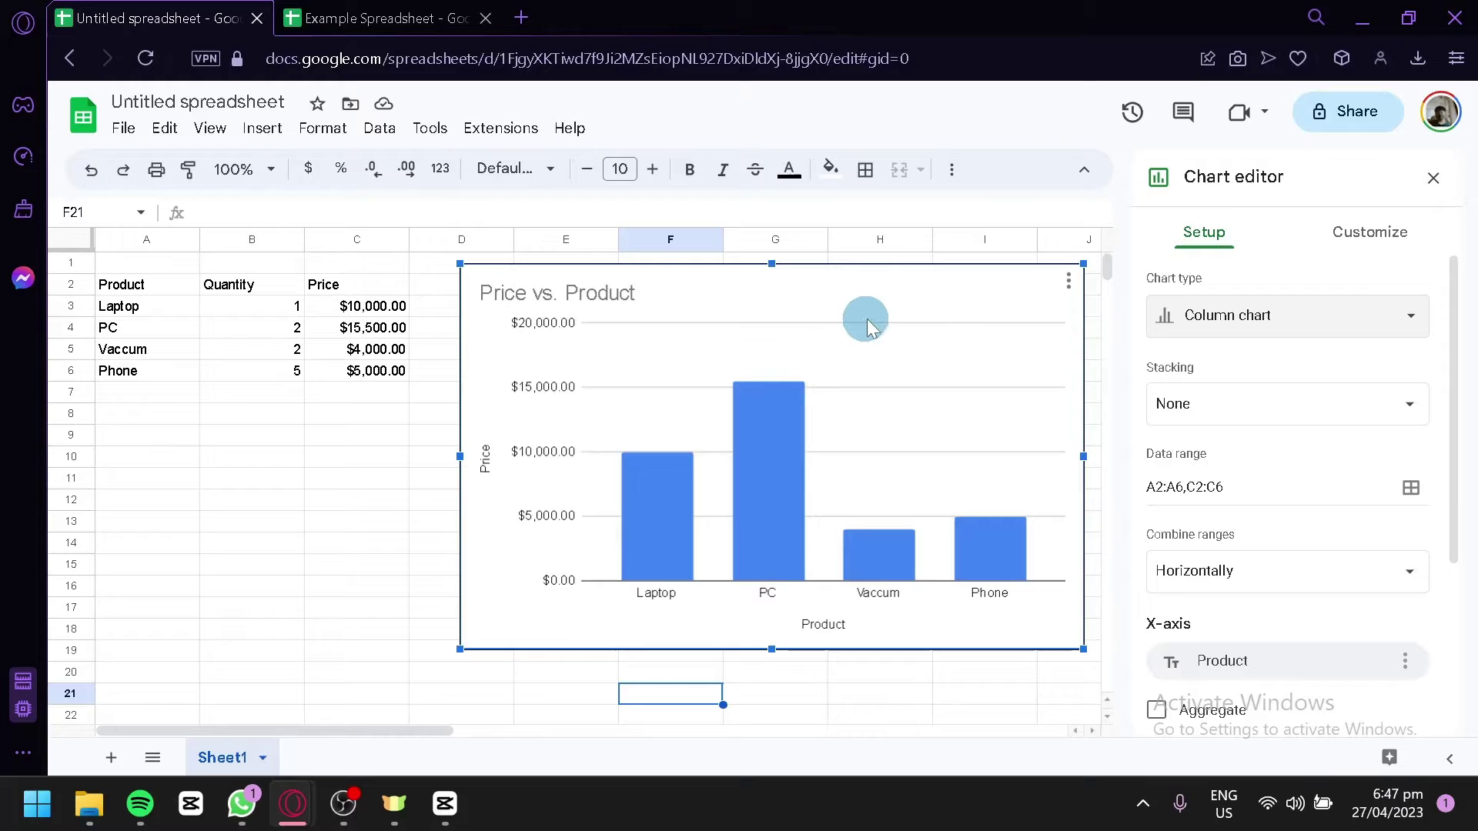
{"action": "left_click", "coordinate": [1368, 254]}
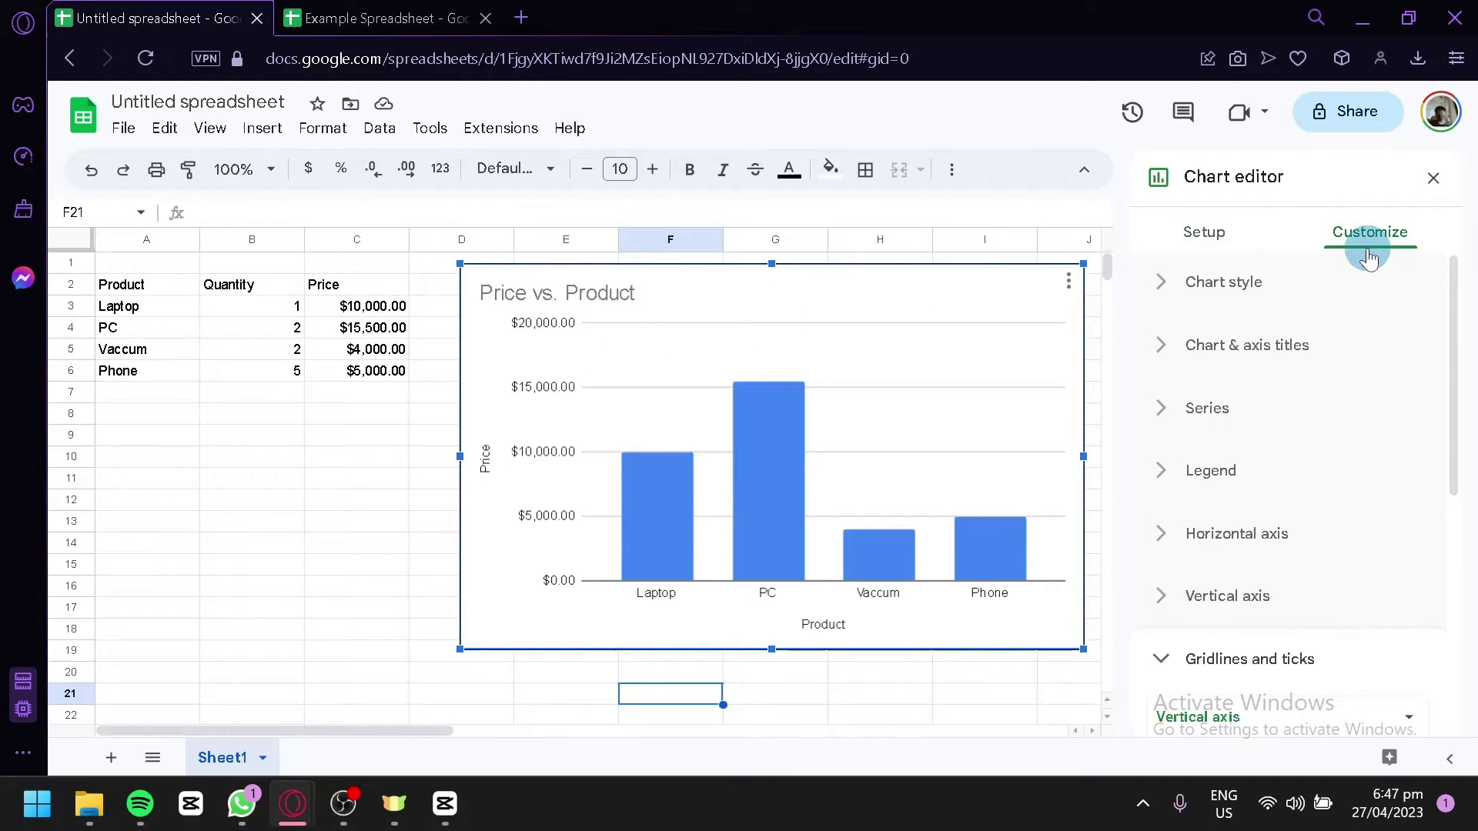
- Turn the column chart's 3D style on and off again, and look over the chart and axis title settings
{"action": "left_click", "coordinate": [1260, 291]}
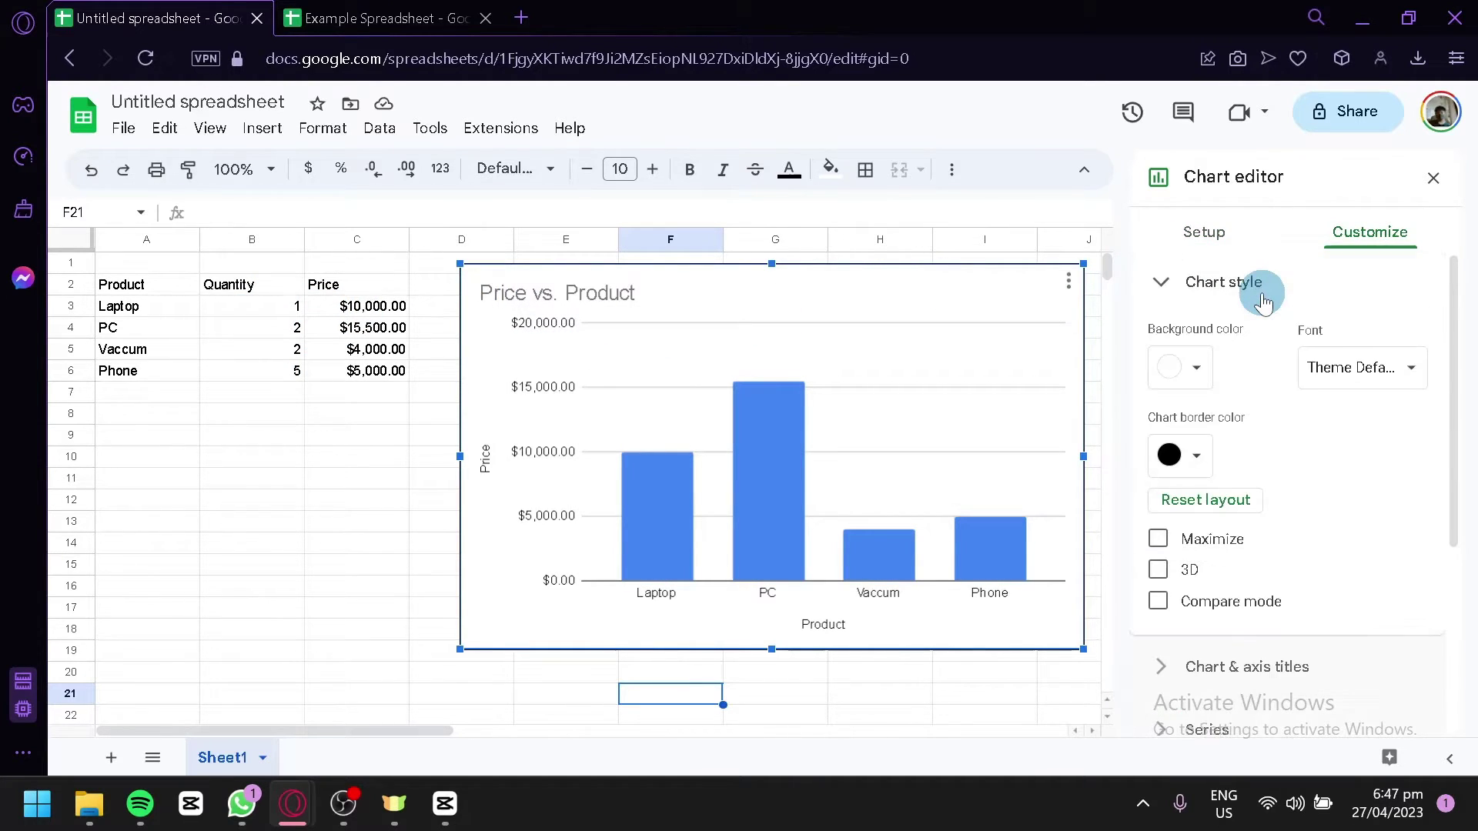
{"action": "left_click", "coordinate": [1214, 291]}
{"action": "left_click", "coordinate": [1209, 285]}
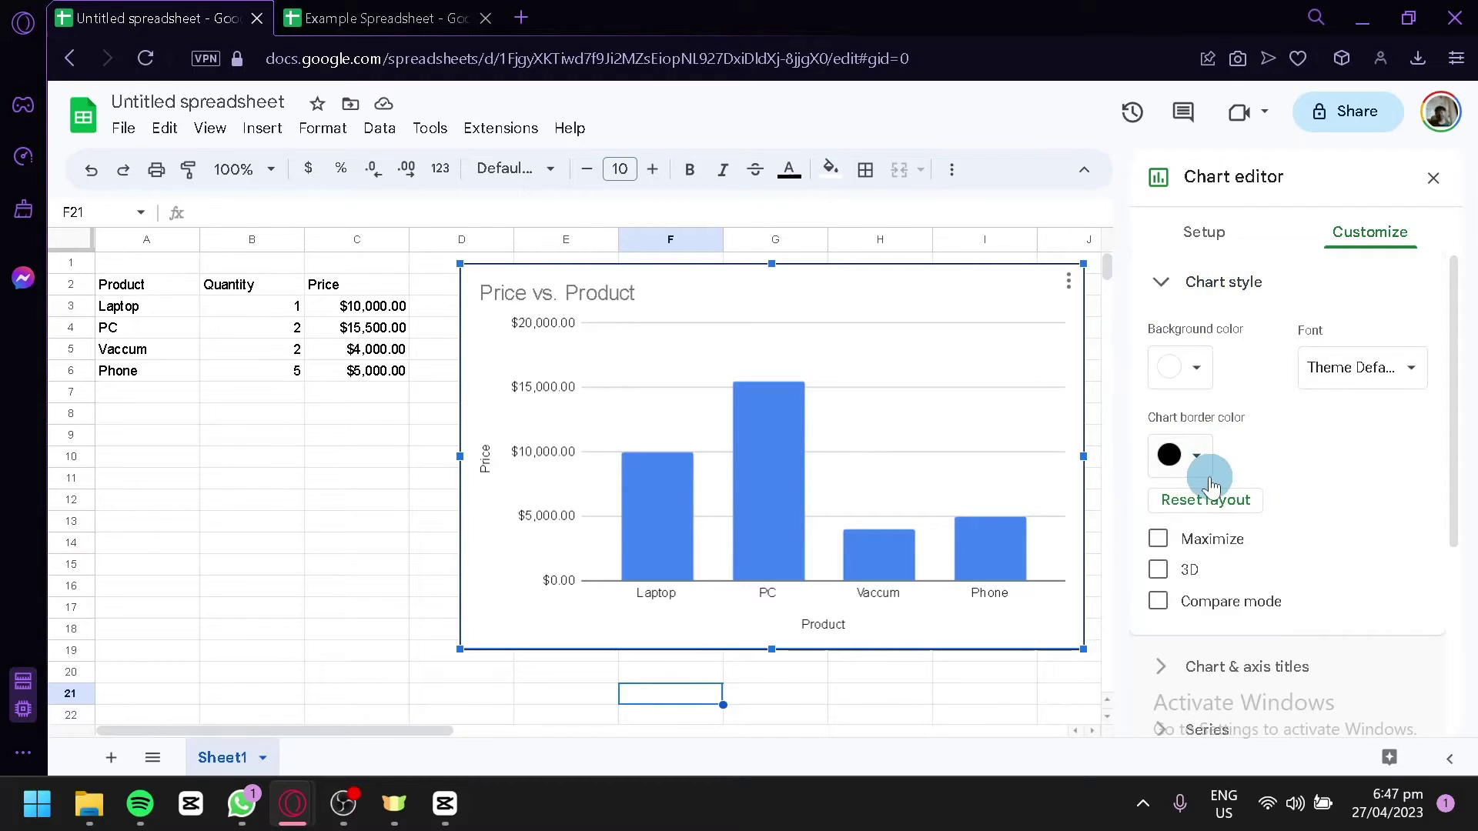
{"action": "left_click", "coordinate": [1159, 571]}
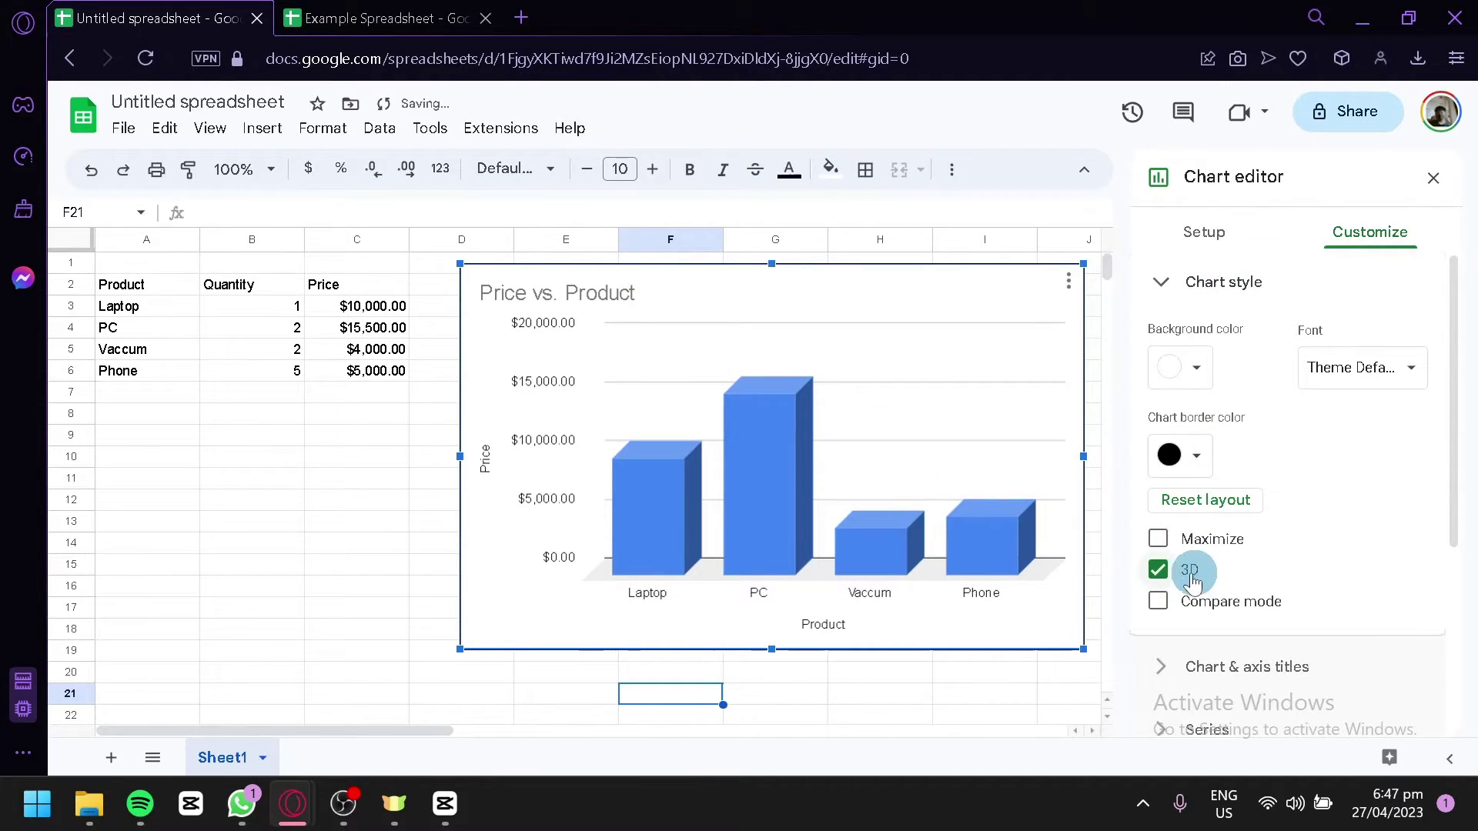
{"action": "left_click", "coordinate": [1159, 570]}
{"action": "scroll", "coordinate": [1198, 603], "scroll_direction": "down", "scroll_amount": 2}
{"action": "left_click", "coordinate": [1171, 518]}
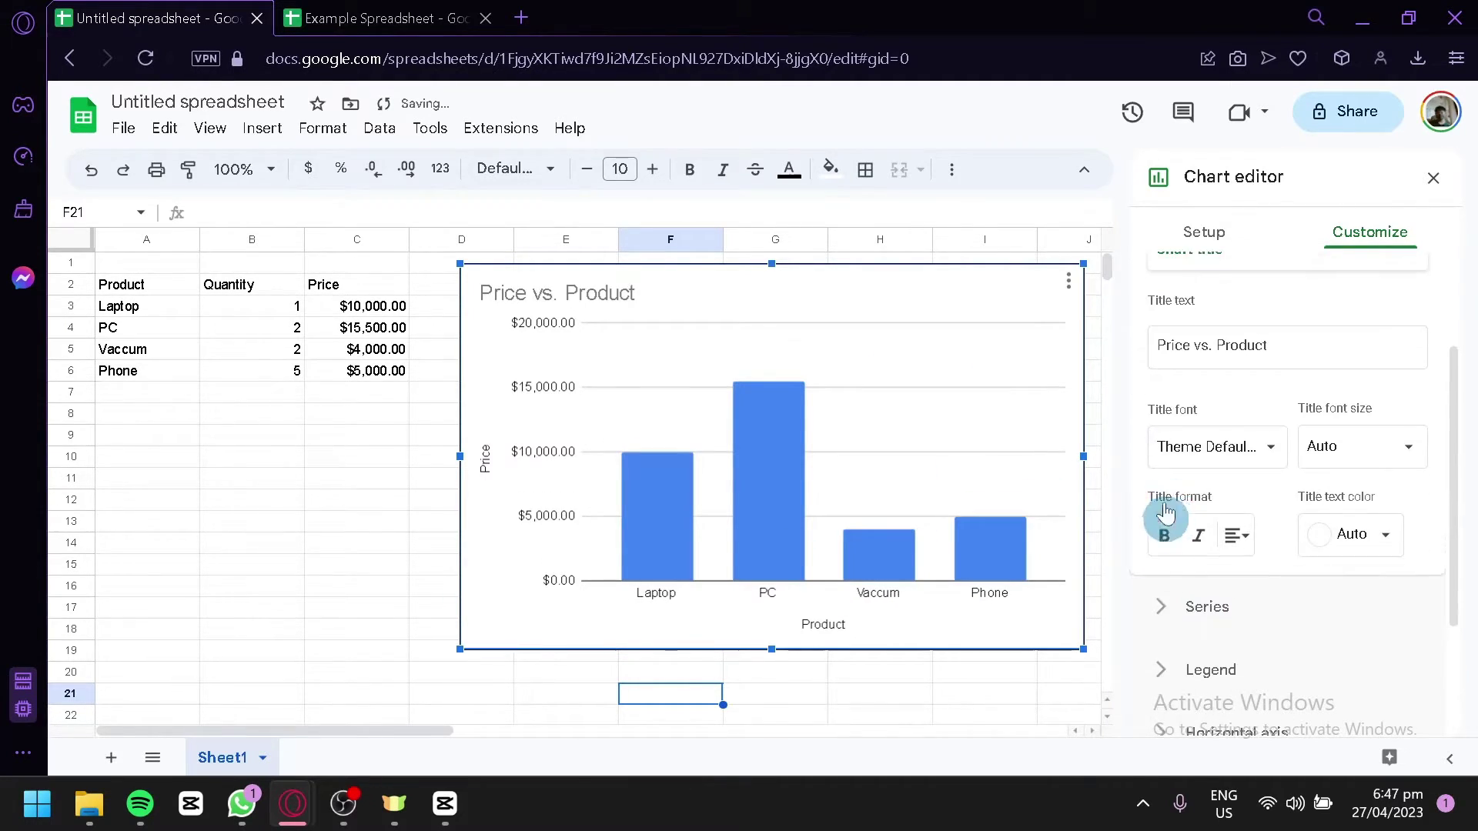
{"action": "left_click", "coordinate": [1160, 335]}
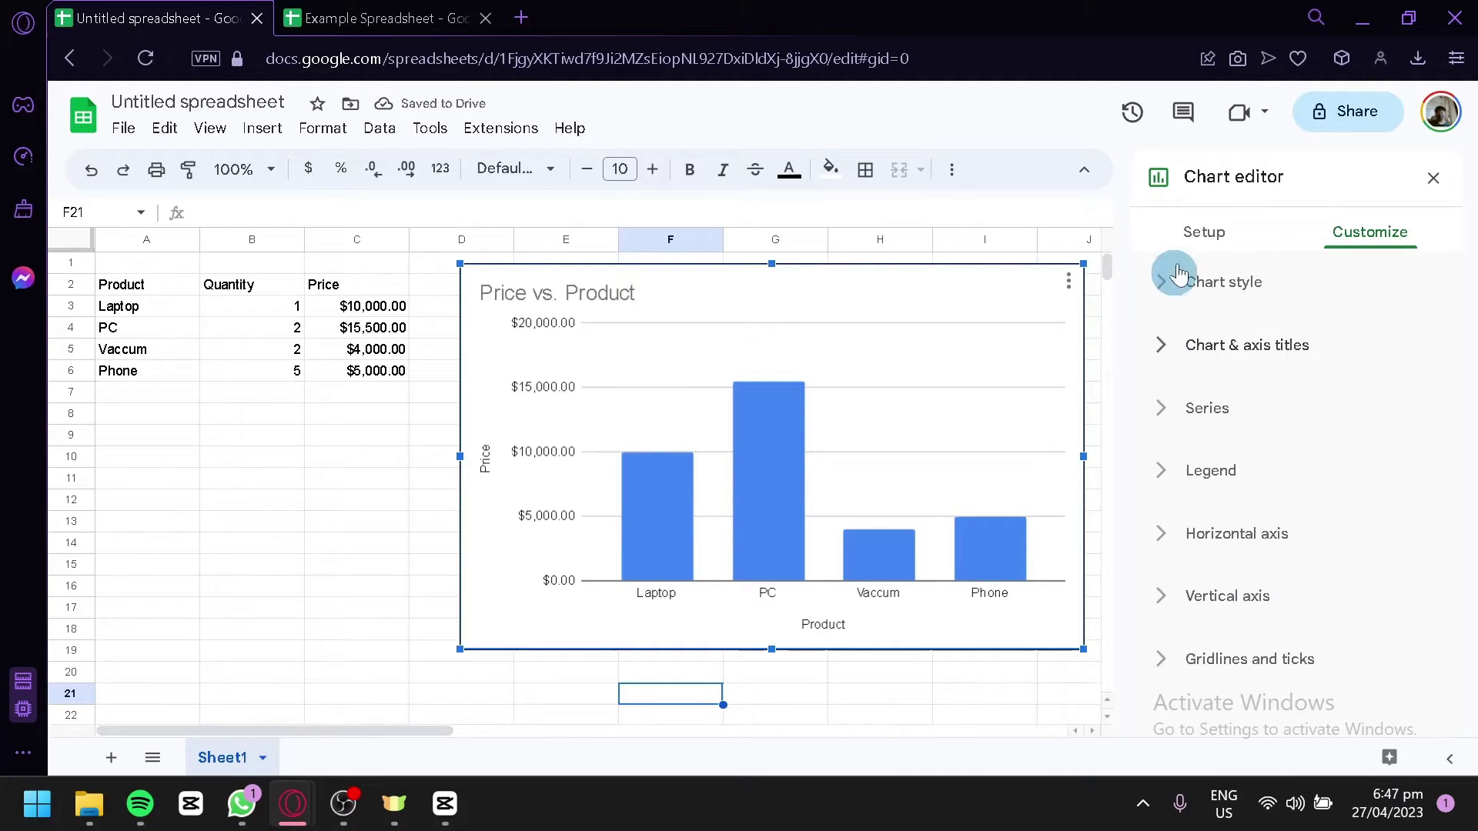
- Change the chart to the suggested Price pie chart
{"action": "left_click", "coordinate": [1229, 232]}
{"action": "left_click", "coordinate": [1255, 298]}
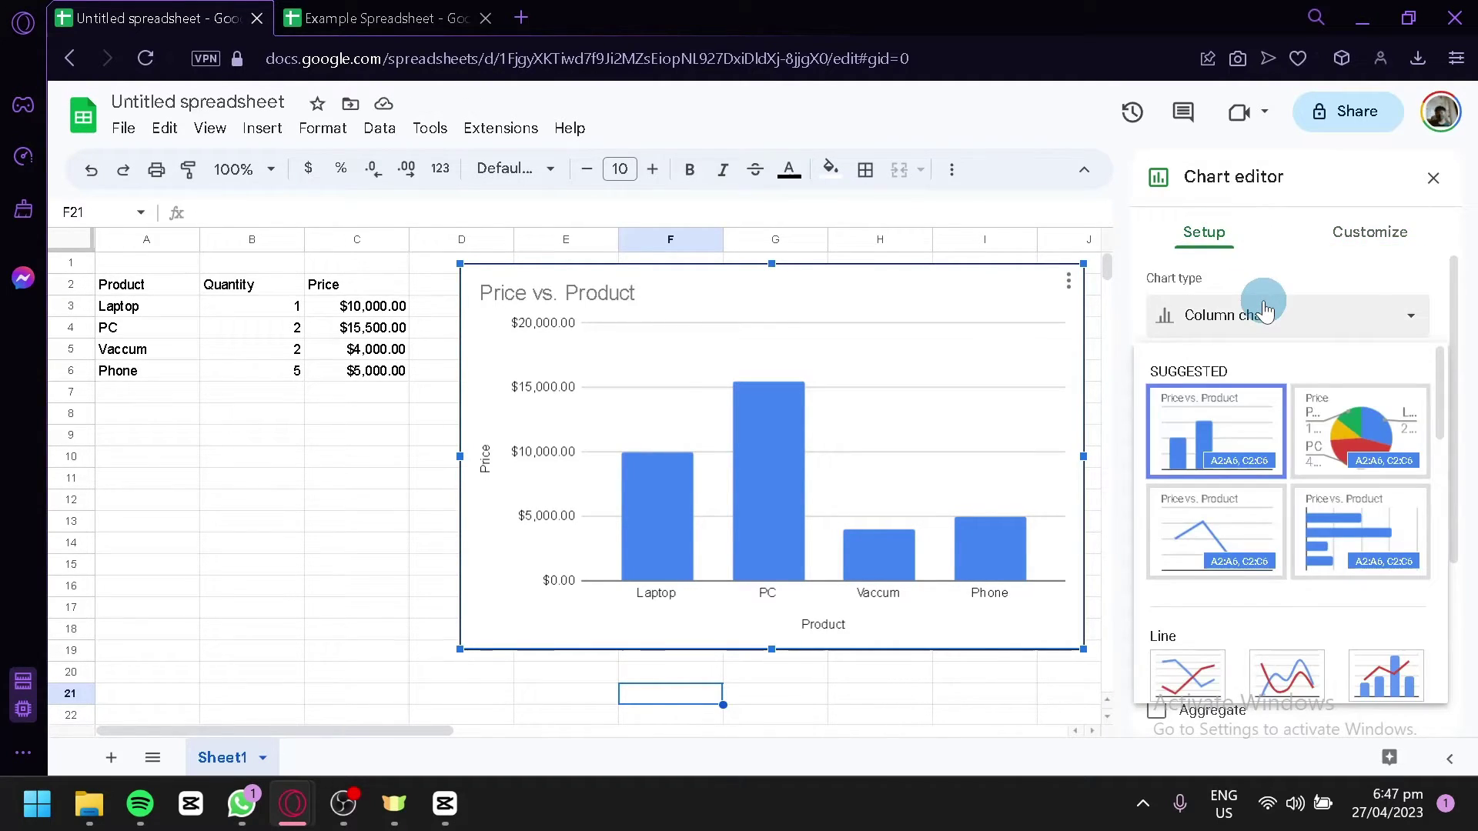
{"action": "left_click", "coordinate": [1343, 428]}
{"action": "left_click", "coordinate": [1221, 337]}
- Try the 3D chart style on the pie chart, switch it off again and return to the chart setup
{"action": "left_click", "coordinate": [1388, 238]}
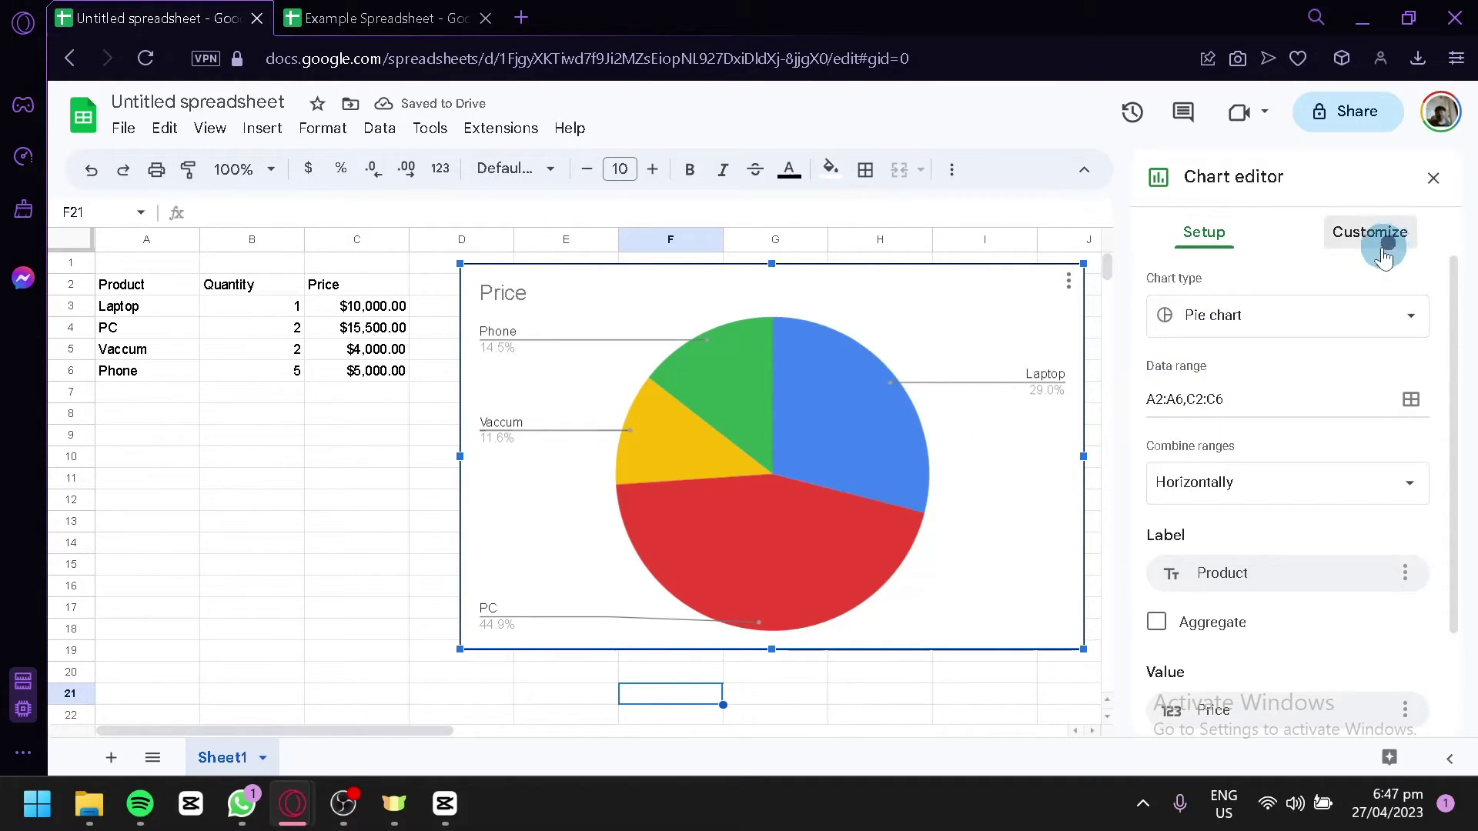
{"action": "left_click", "coordinate": [1306, 300]}
{"action": "left_click", "coordinate": [1157, 570]}
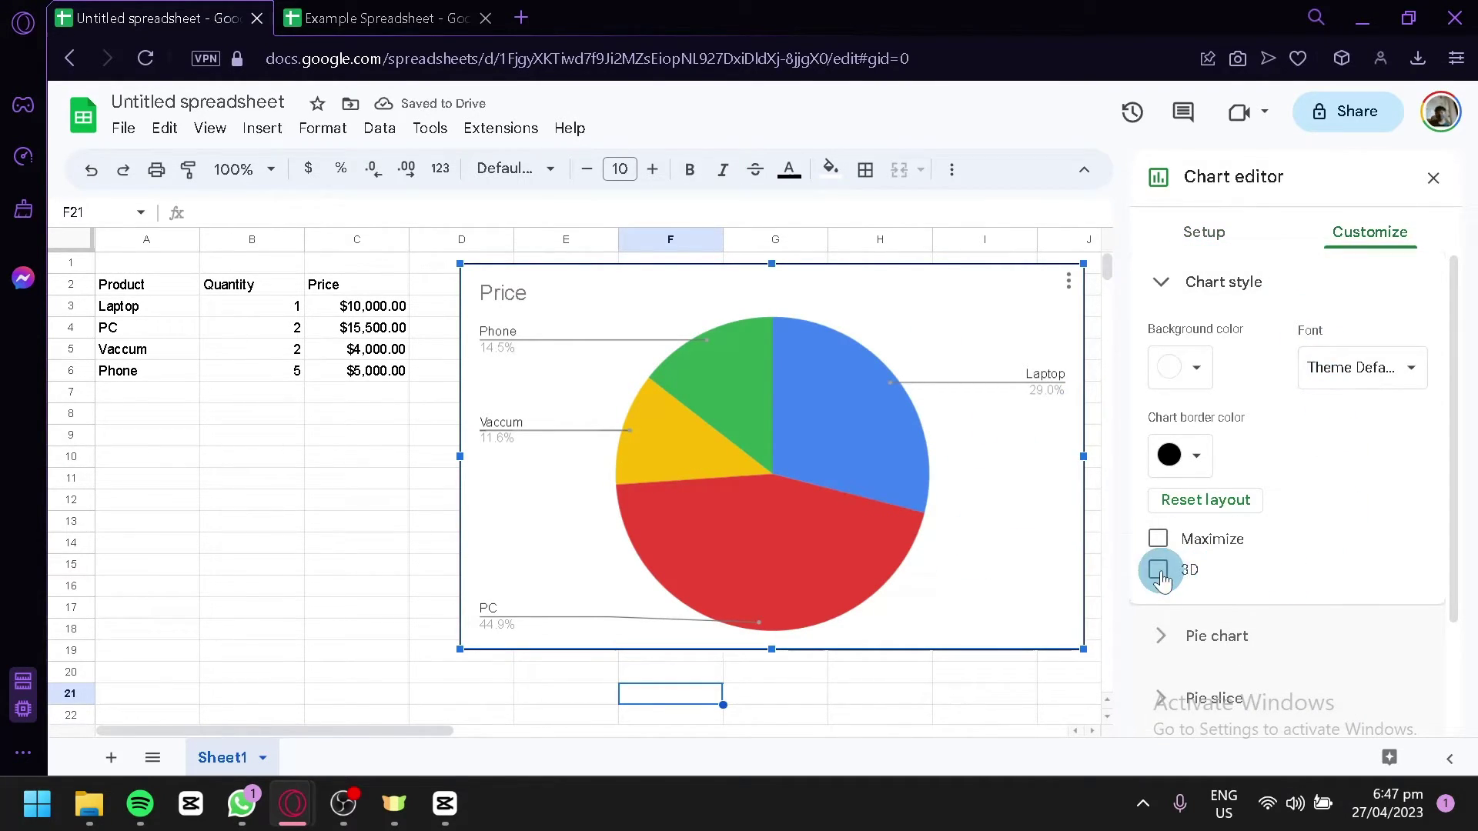
{"action": "left_click", "coordinate": [1157, 570]}
{"action": "left_click", "coordinate": [1228, 233]}
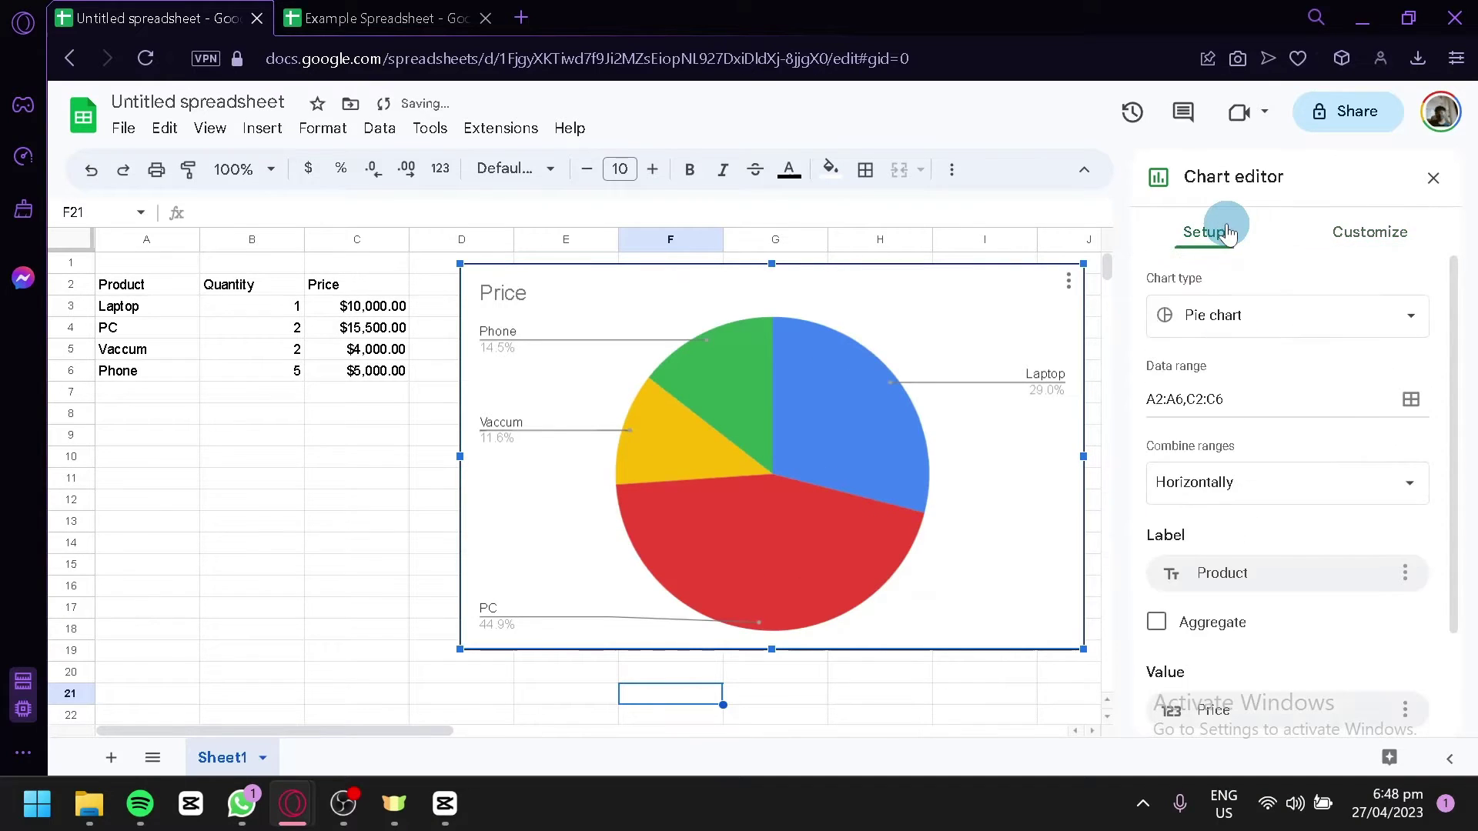
- Browse the available chart types, including the area, column, bar, pie, scatter and map groups
{"action": "left_click", "coordinate": [1249, 328]}
{"action": "scroll", "coordinate": [1301, 431], "scroll_direction": "down", "scroll_amount": 5}
{"action": "scroll", "coordinate": [1306, 478], "scroll_direction": "down", "scroll_amount": 6}
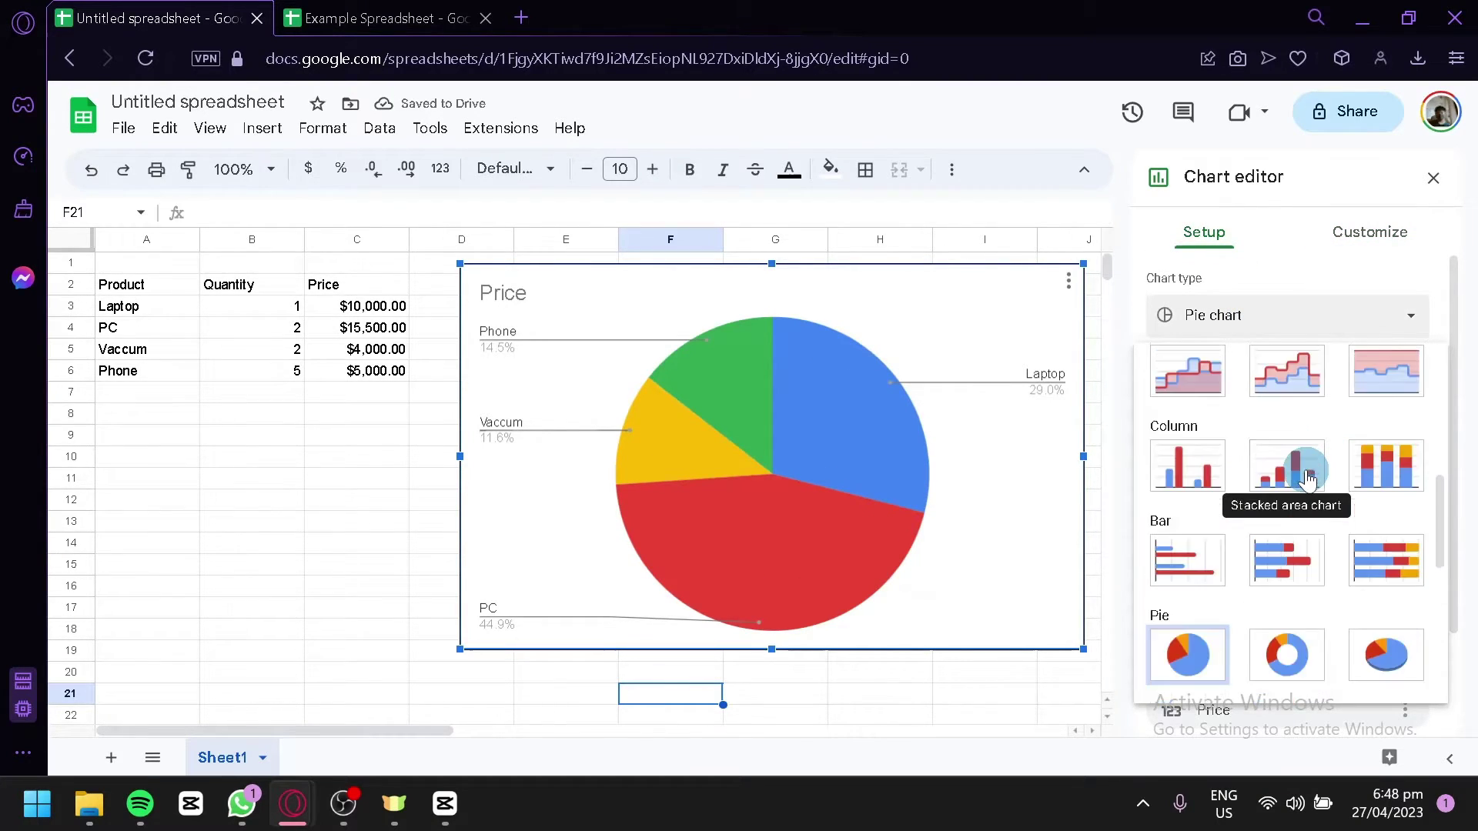
{"action": "scroll", "coordinate": [1305, 493], "scroll_direction": "up", "scroll_amount": 4}
{"action": "scroll", "coordinate": [1308, 610], "scroll_direction": "down", "scroll_amount": 4}
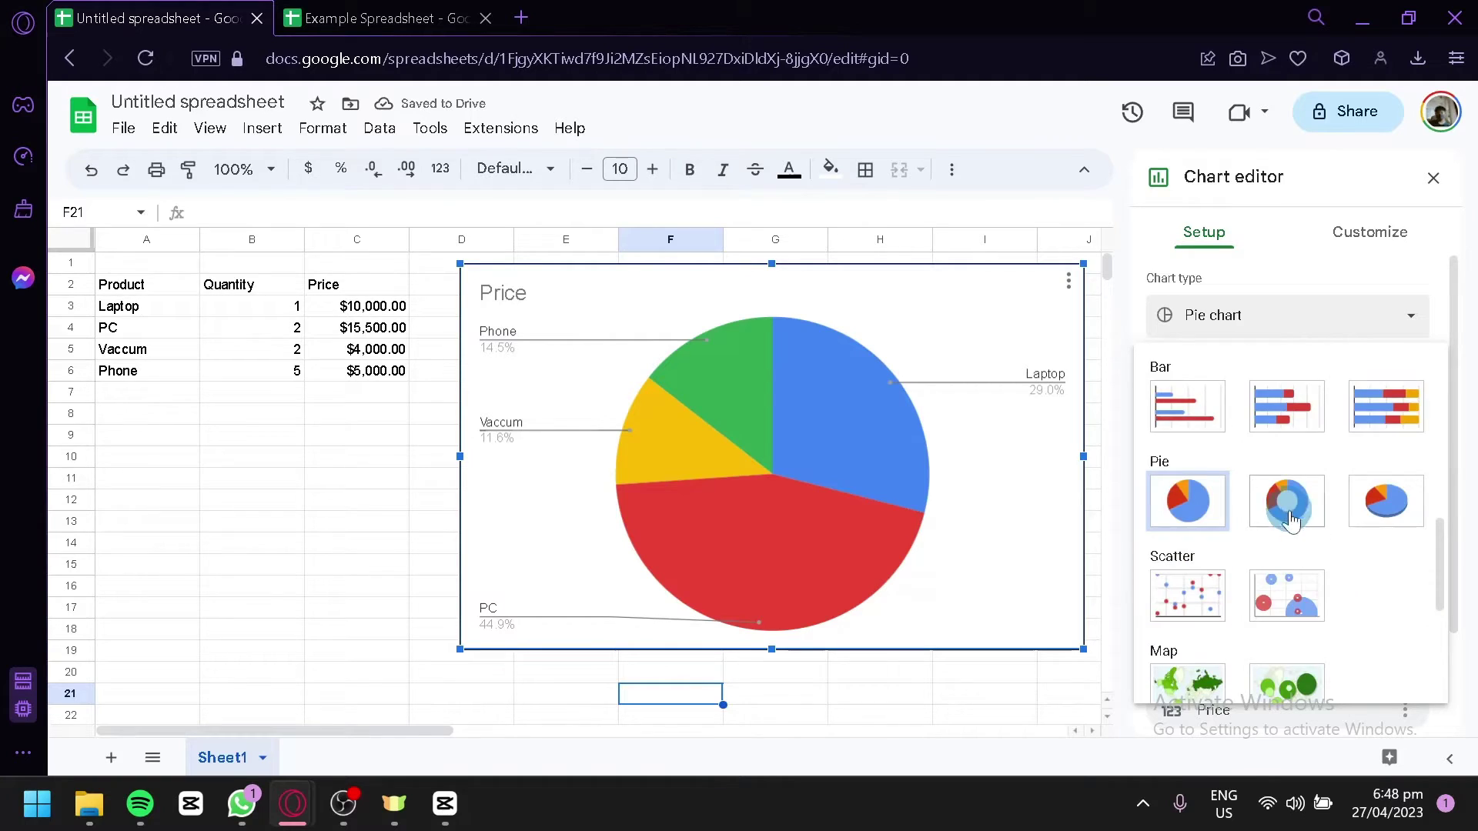
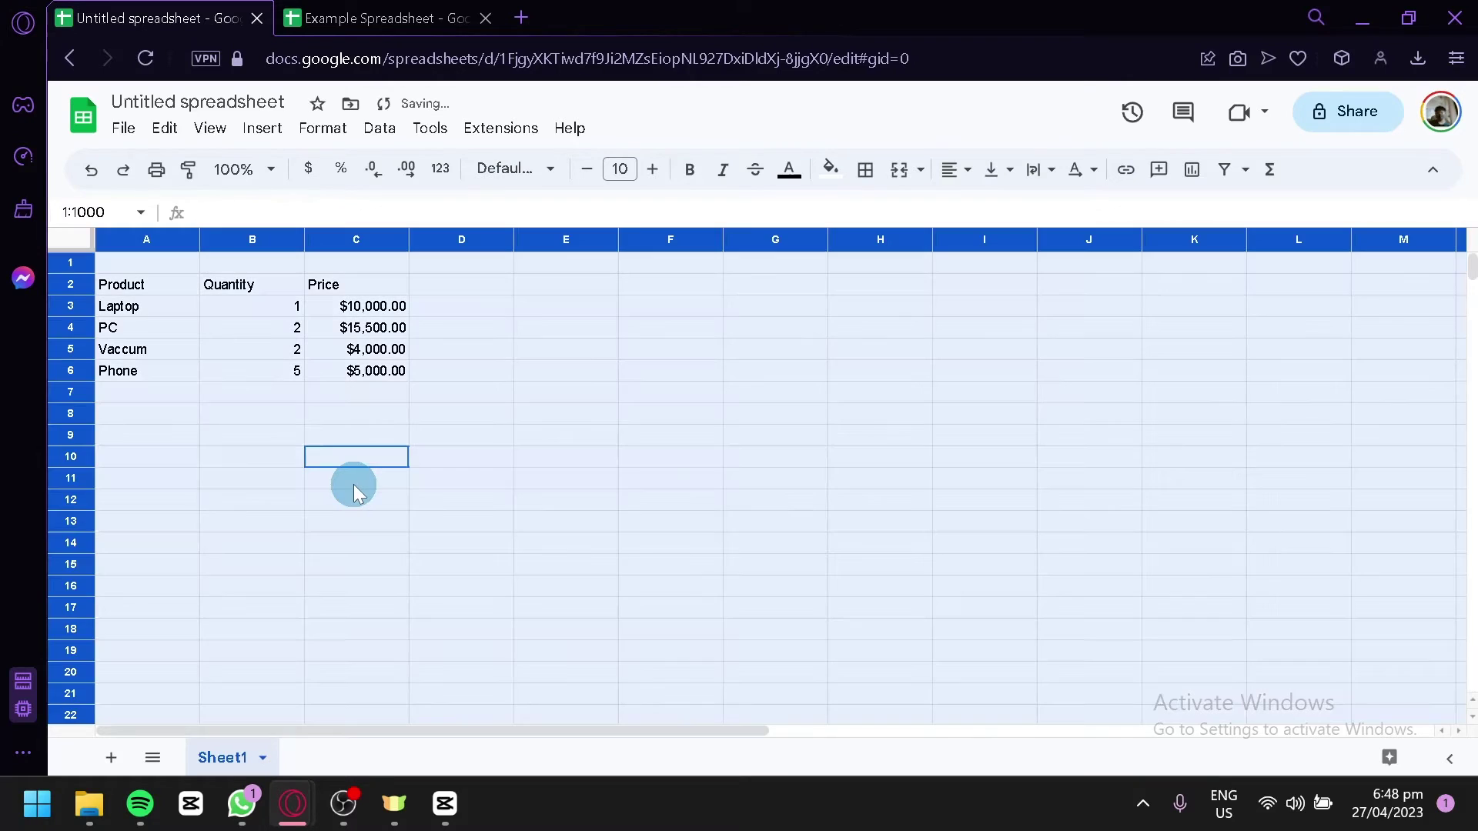
- Paste the copied student table over the whole sheet and select empty cell H4
{"action": "key", "text": "ctrl+v"}
{"action": "left_click", "coordinate": [874, 414]}
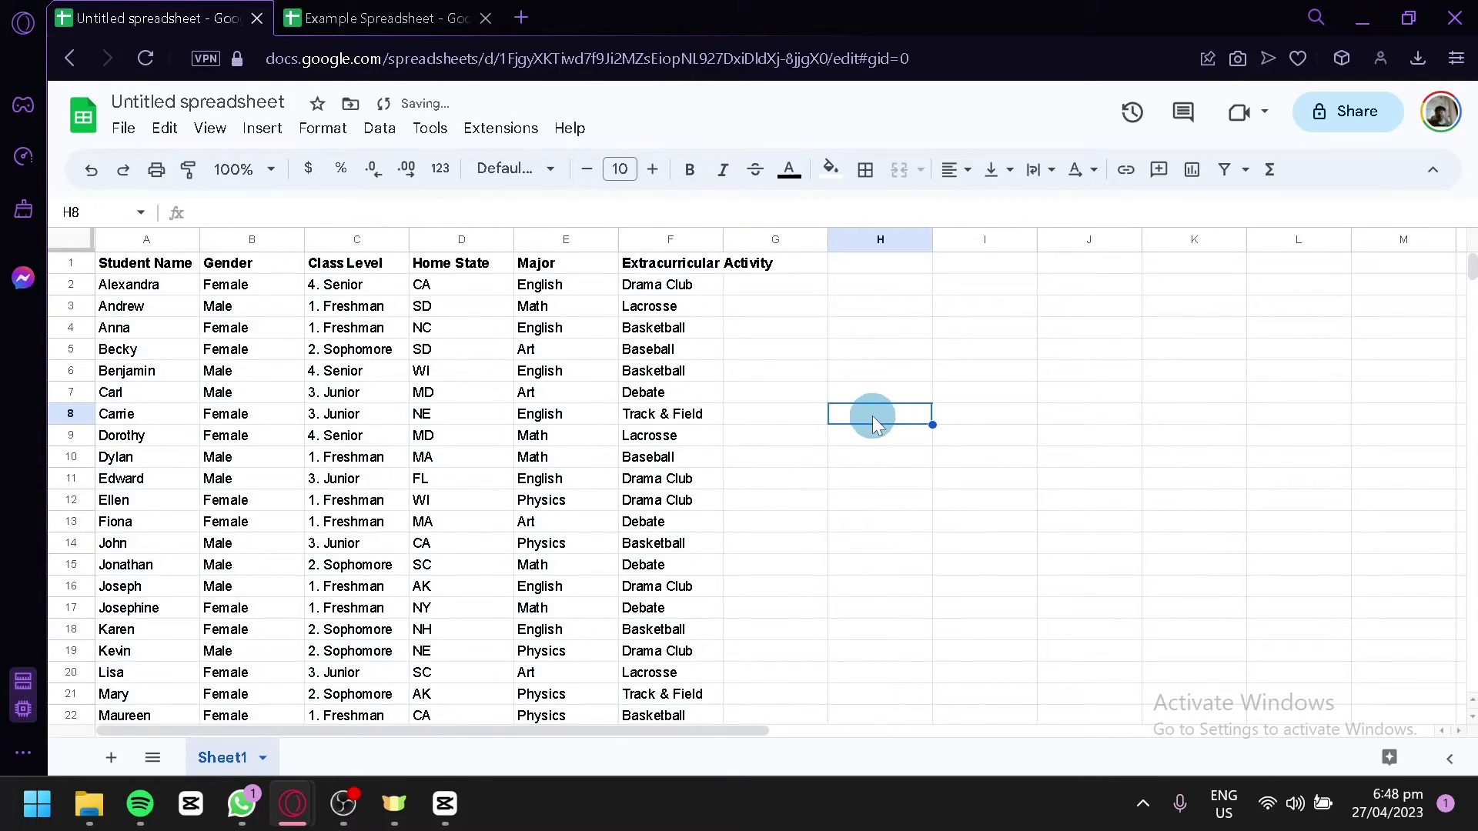
{"action": "left_click", "coordinate": [867, 328]}
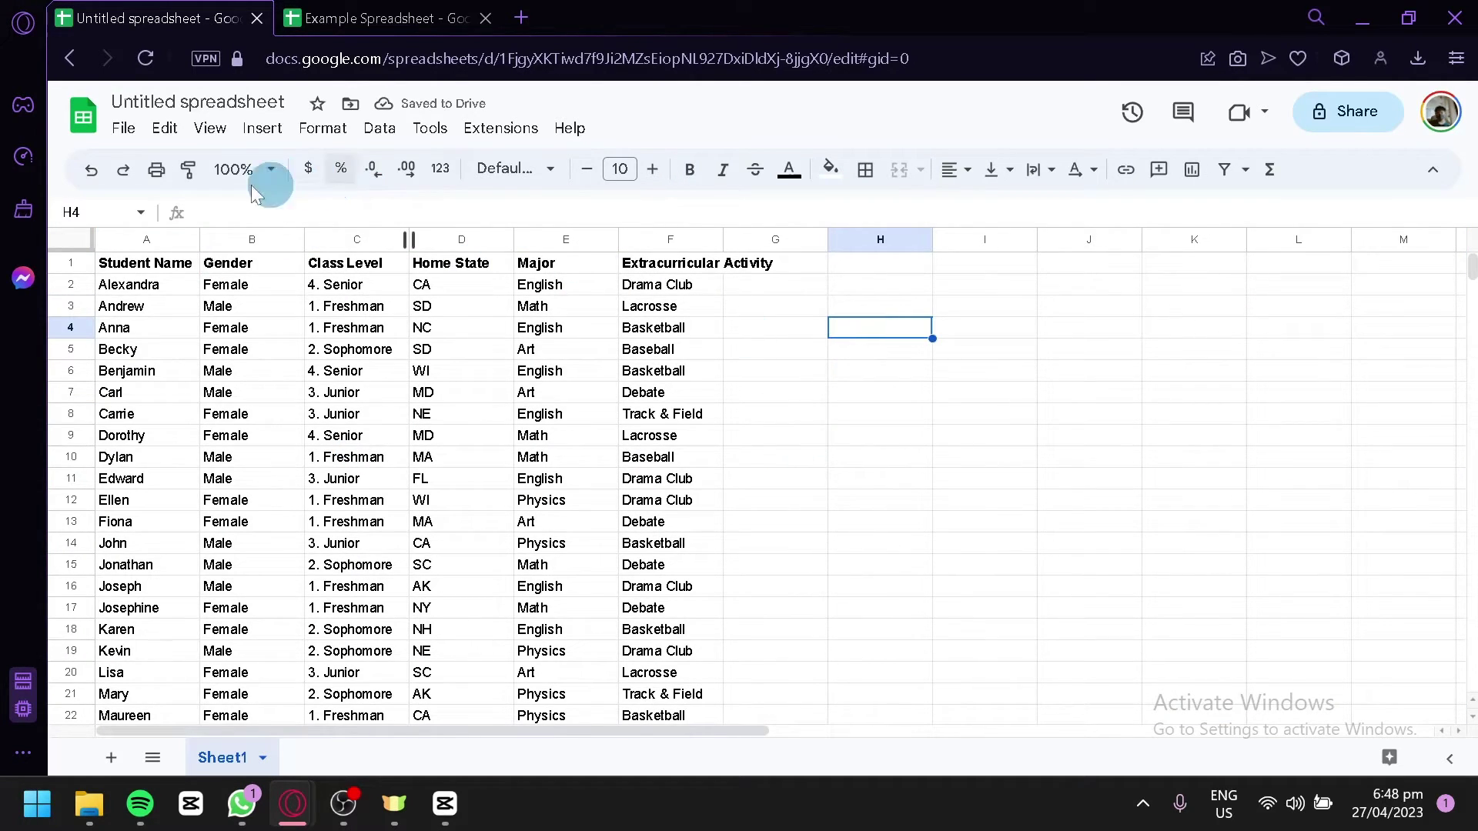
- Insert a chart and place it beside the student table, just below the header row
{"action": "left_click", "coordinate": [263, 128]}
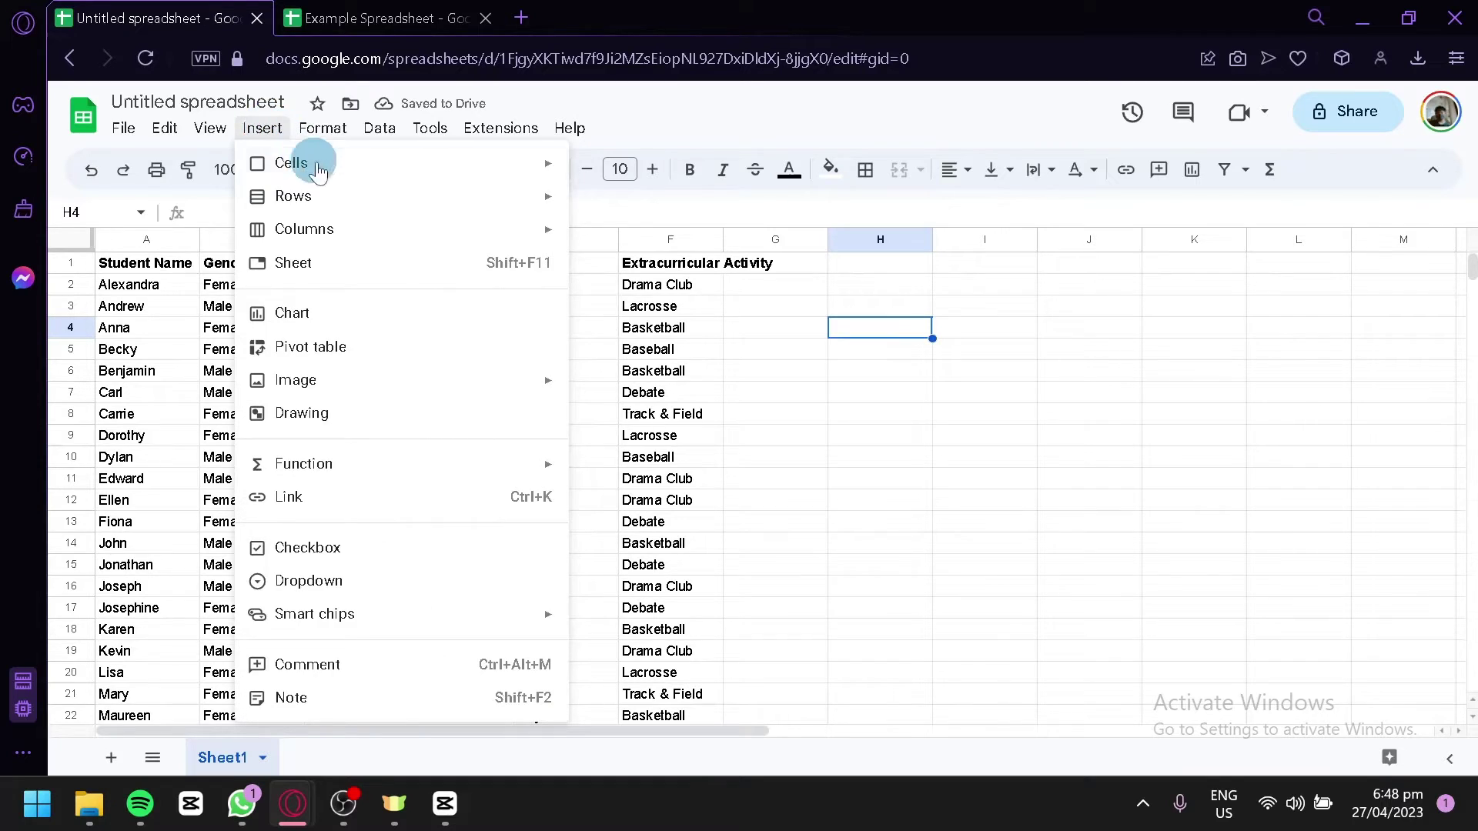
{"action": "left_click", "coordinate": [412, 315]}
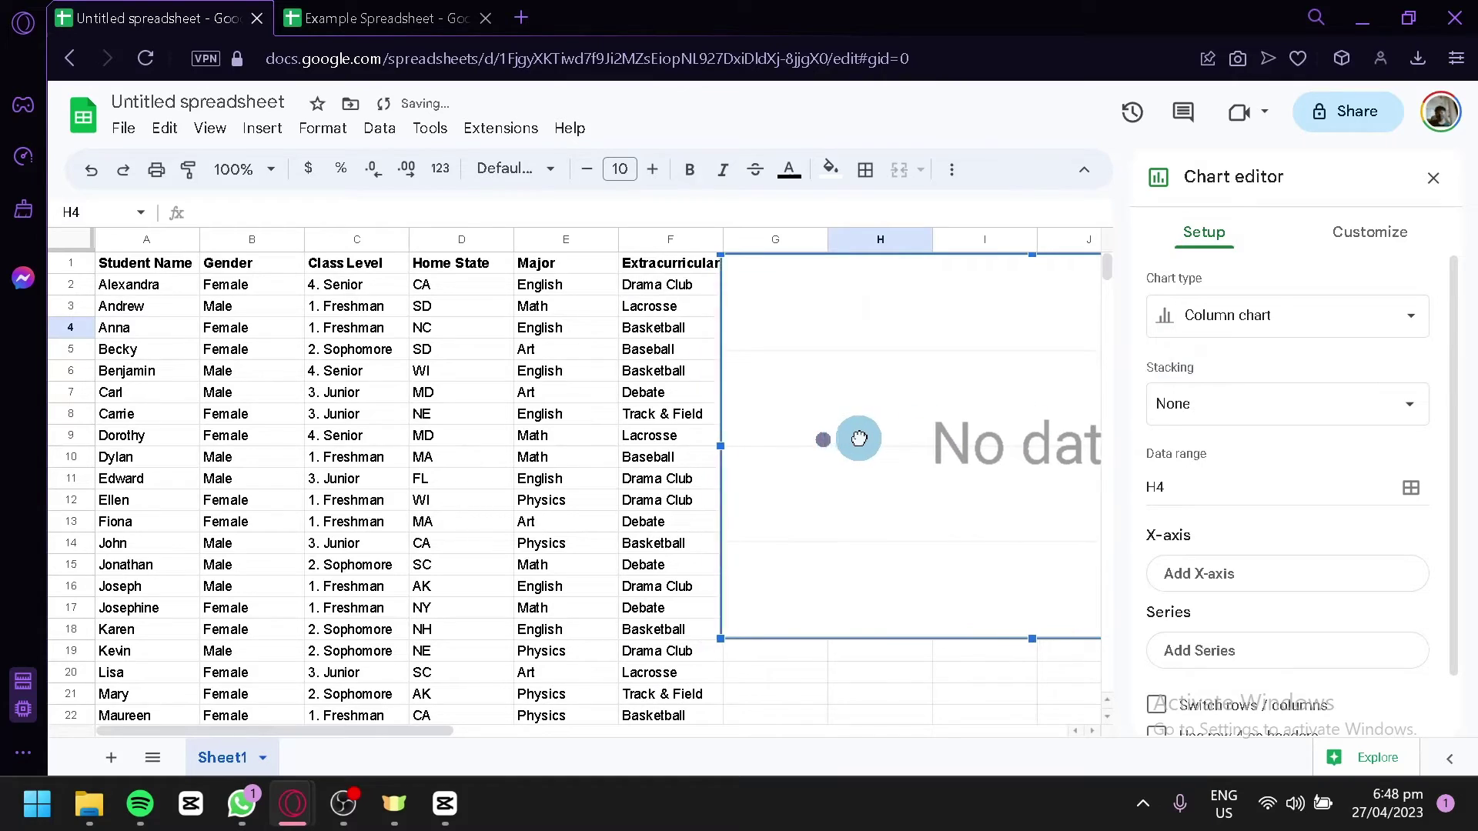
{"action": "left_click_drag", "start_coordinate": [860, 463], "coordinate": [856, 464]}
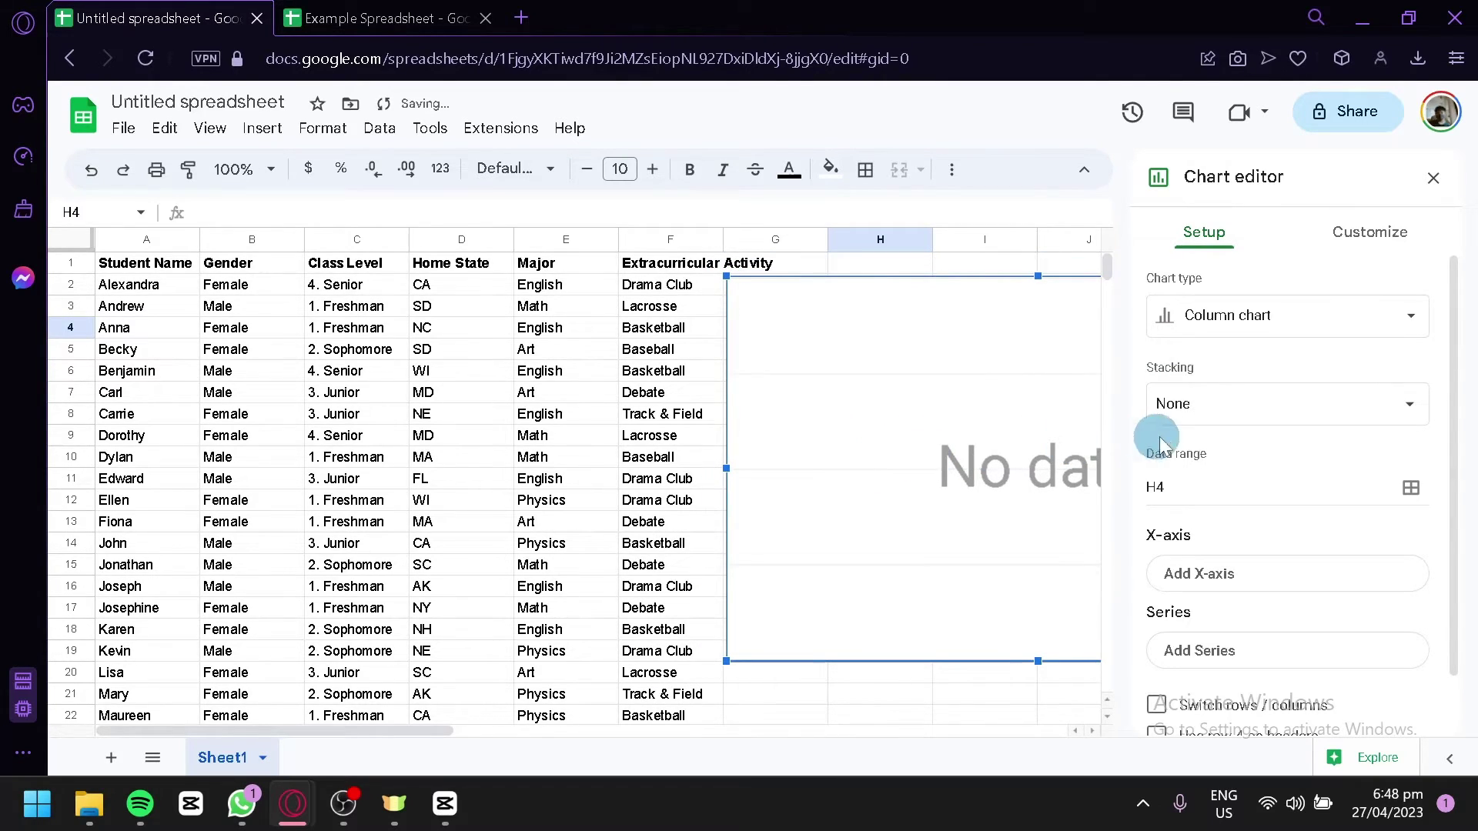
- Set the chart's data range to A1:F31, covering the whole student table
{"action": "left_click", "coordinate": [1411, 487]}
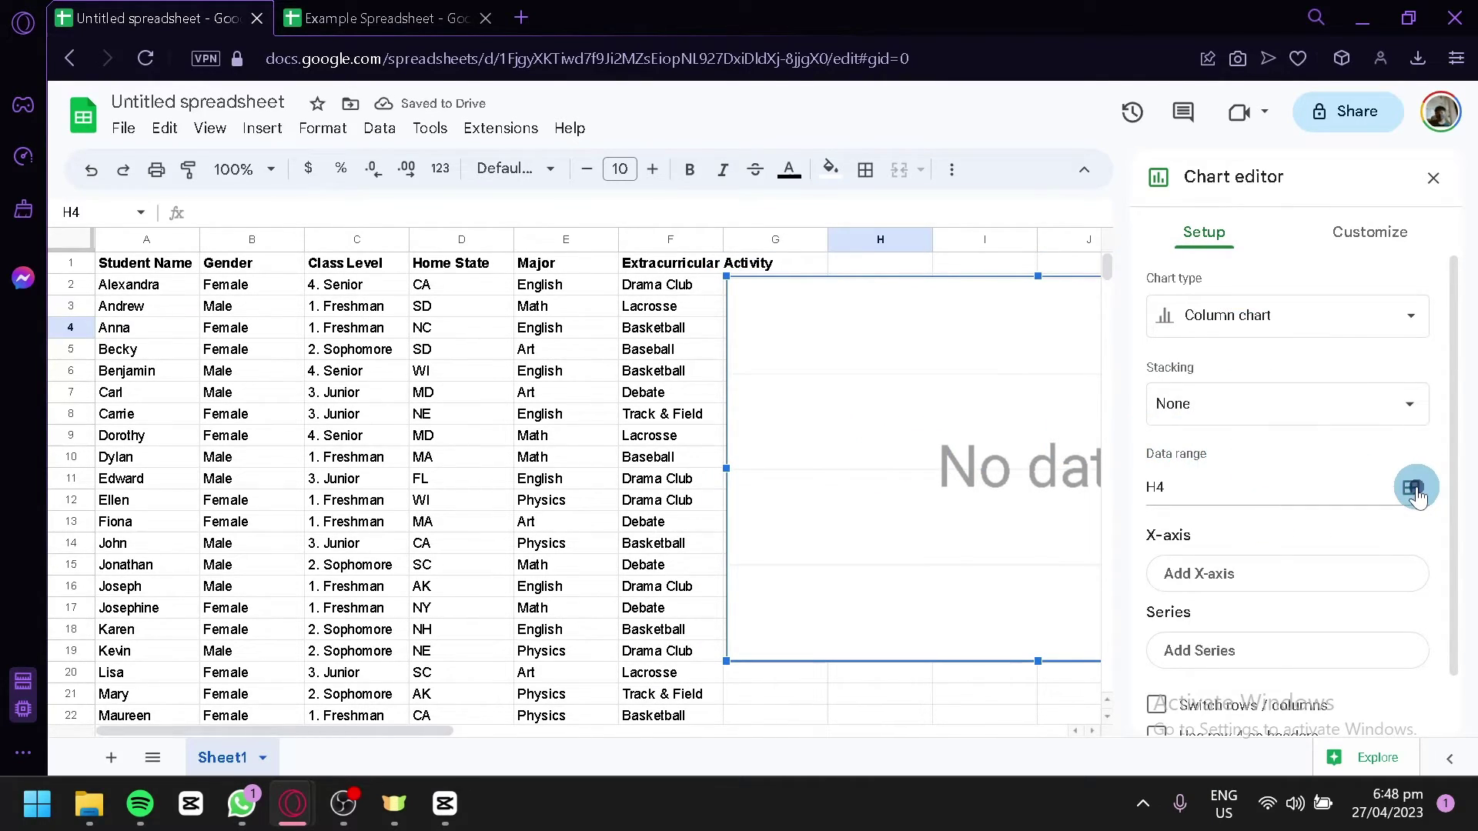
{"action": "left_click", "coordinate": [108, 264]}
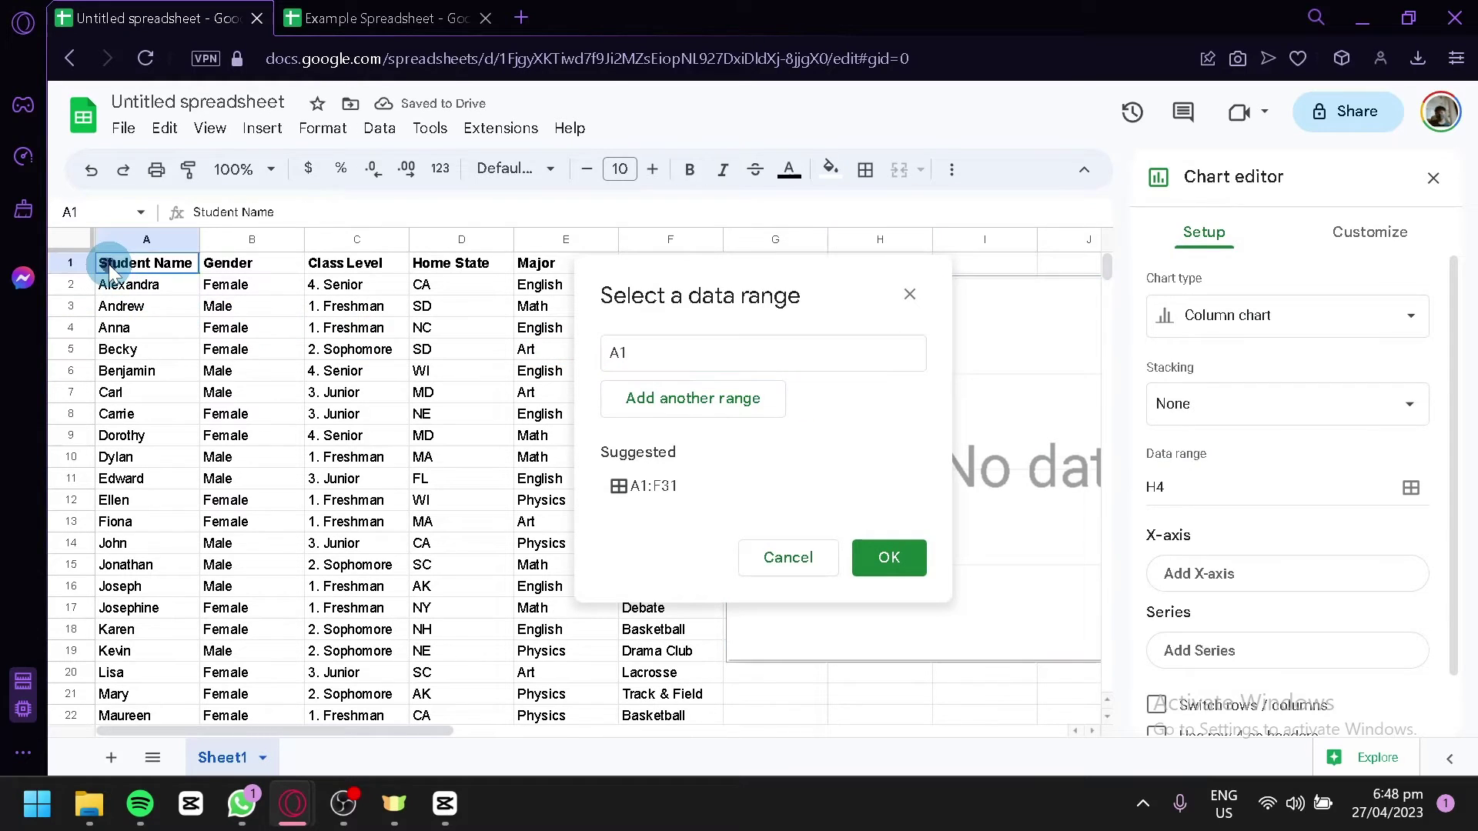
{"action": "scroll", "coordinate": [398, 536], "scroll_direction": "down", "scroll_amount": 2}
{"action": "scroll", "coordinate": [462, 593], "scroll_direction": "down", "scroll_amount": 4}
{"action": "scroll", "coordinate": [585, 662], "scroll_direction": "up", "scroll_amount": 2}
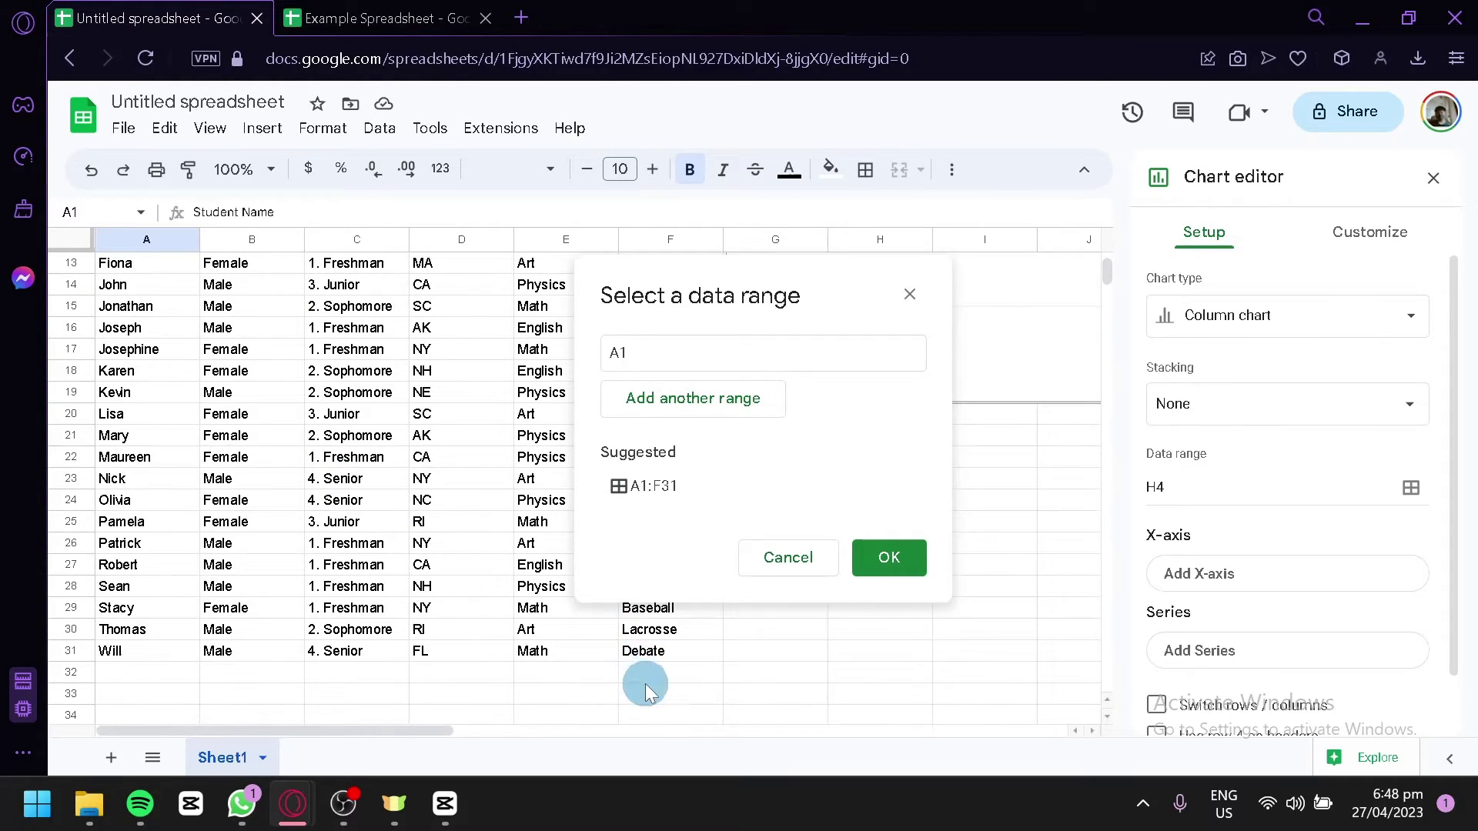
{"action": "left_click", "coordinate": [664, 652]}
{"action": "scroll", "coordinate": [290, 450], "scroll_direction": "up", "scroll_amount": 4}
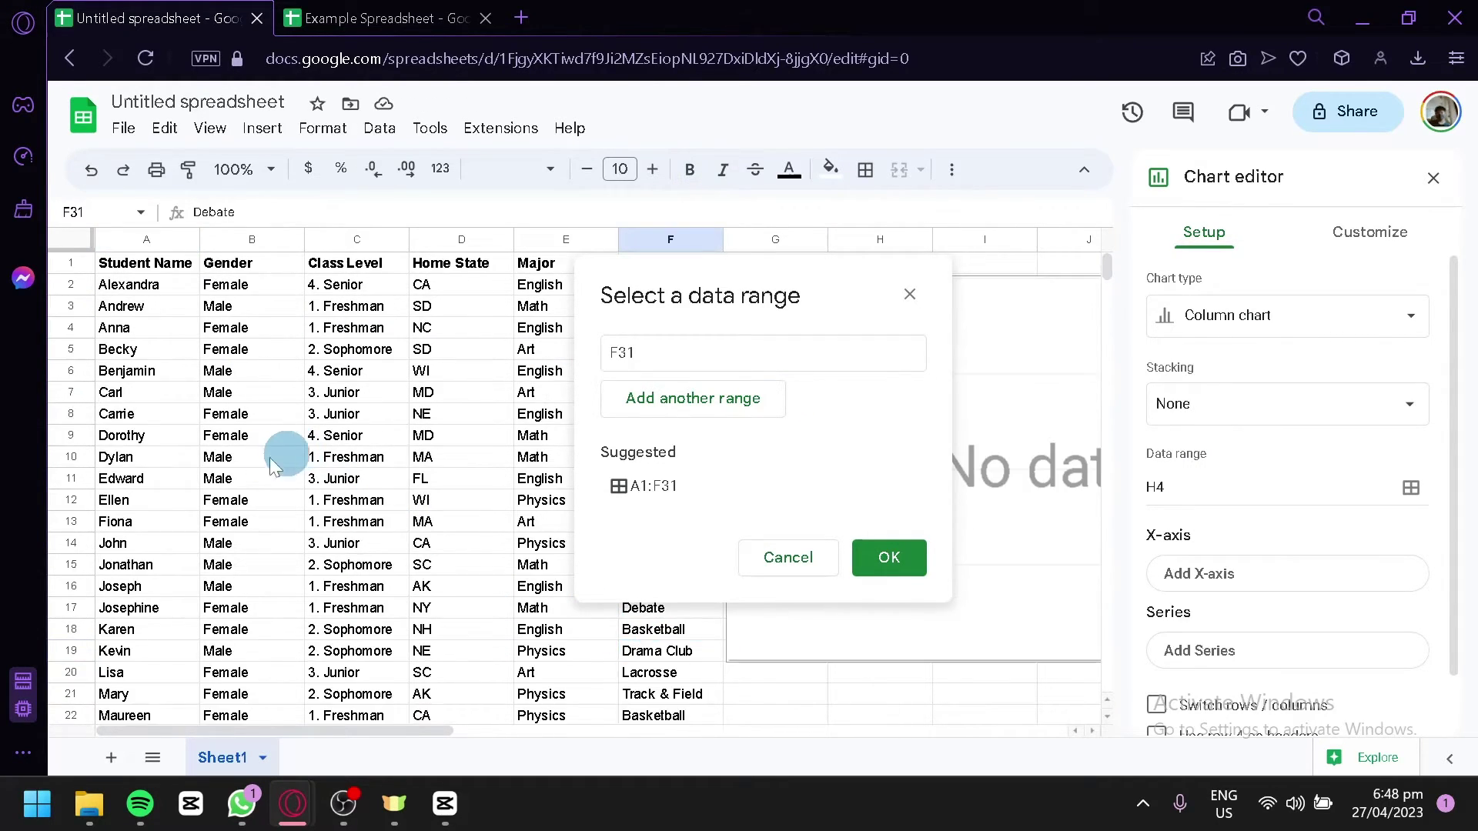
{"action": "left_click", "coordinate": [116, 276]}
{"action": "scroll", "coordinate": [539, 561], "scroll_direction": "down", "scroll_amount": 4}
{"action": "left_click", "coordinate": [659, 650], "text": "shift"}
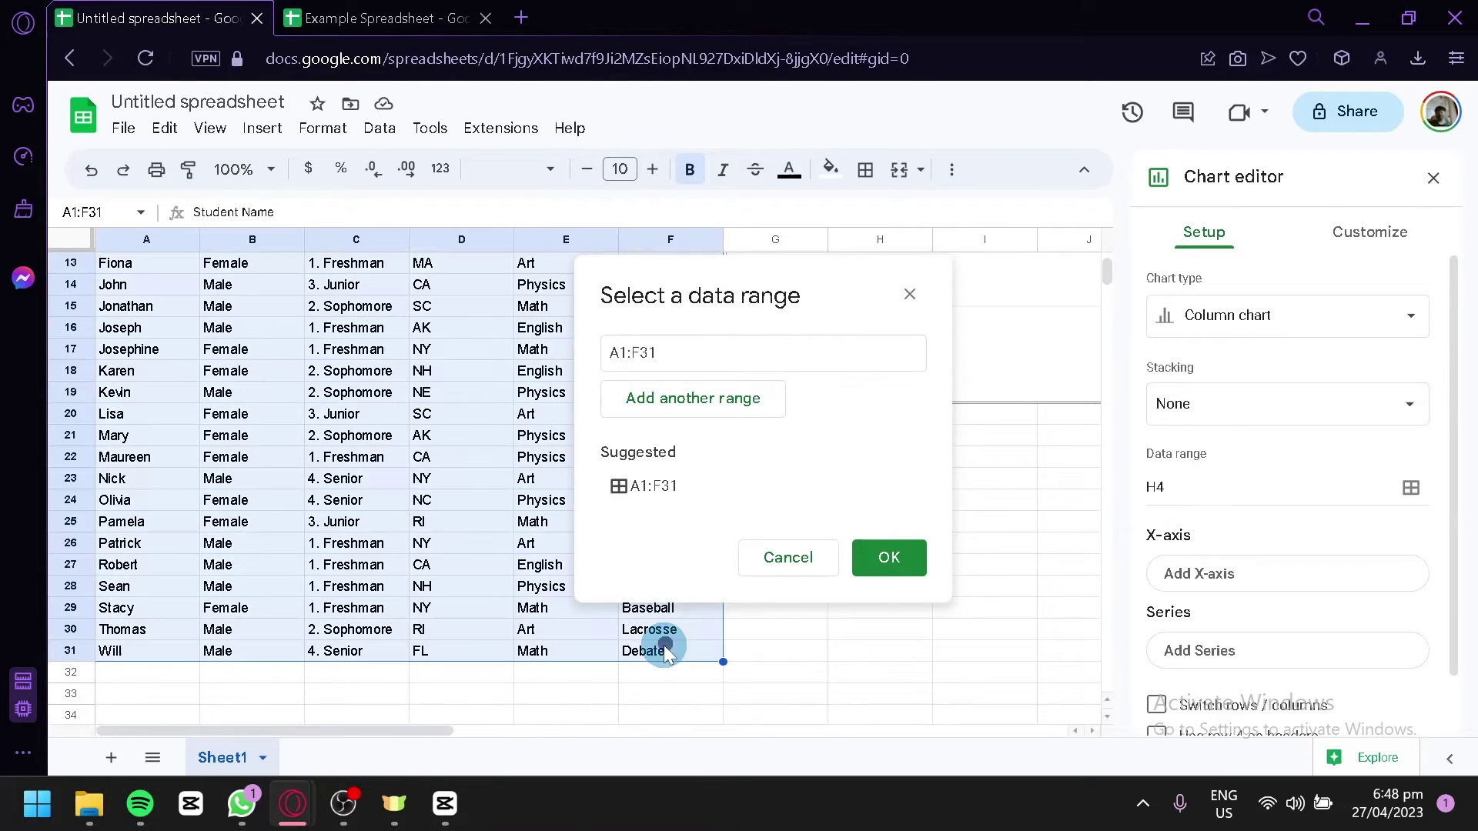
{"action": "scroll", "coordinate": [346, 500], "scroll_direction": "up", "scroll_amount": 4}
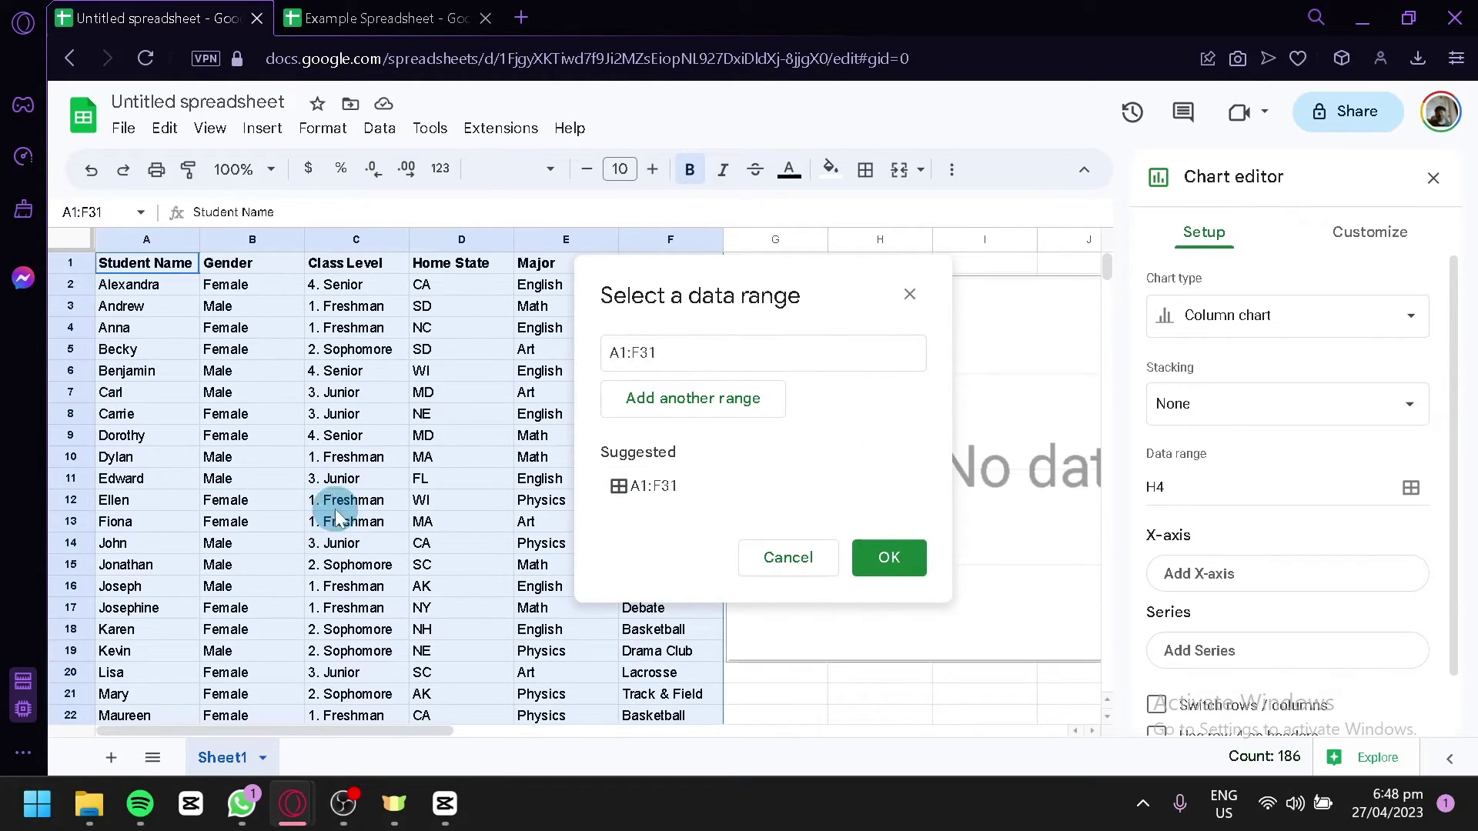
{"action": "left_click", "coordinate": [884, 558]}
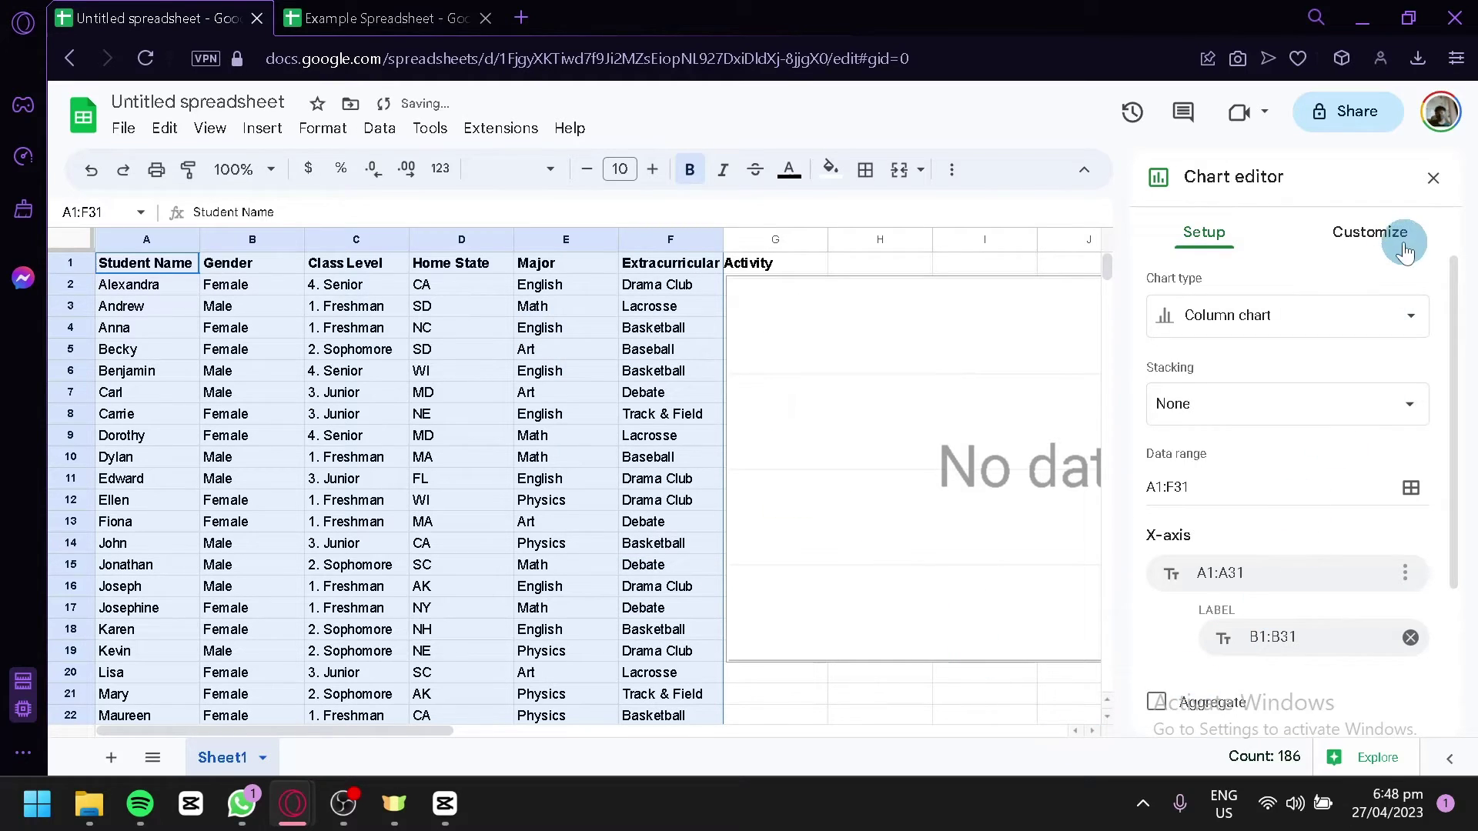
- Change the chart type to a pie chart and close the chart editor
{"action": "left_click", "coordinate": [1026, 566]}
{"action": "left_click", "coordinate": [1319, 307]}
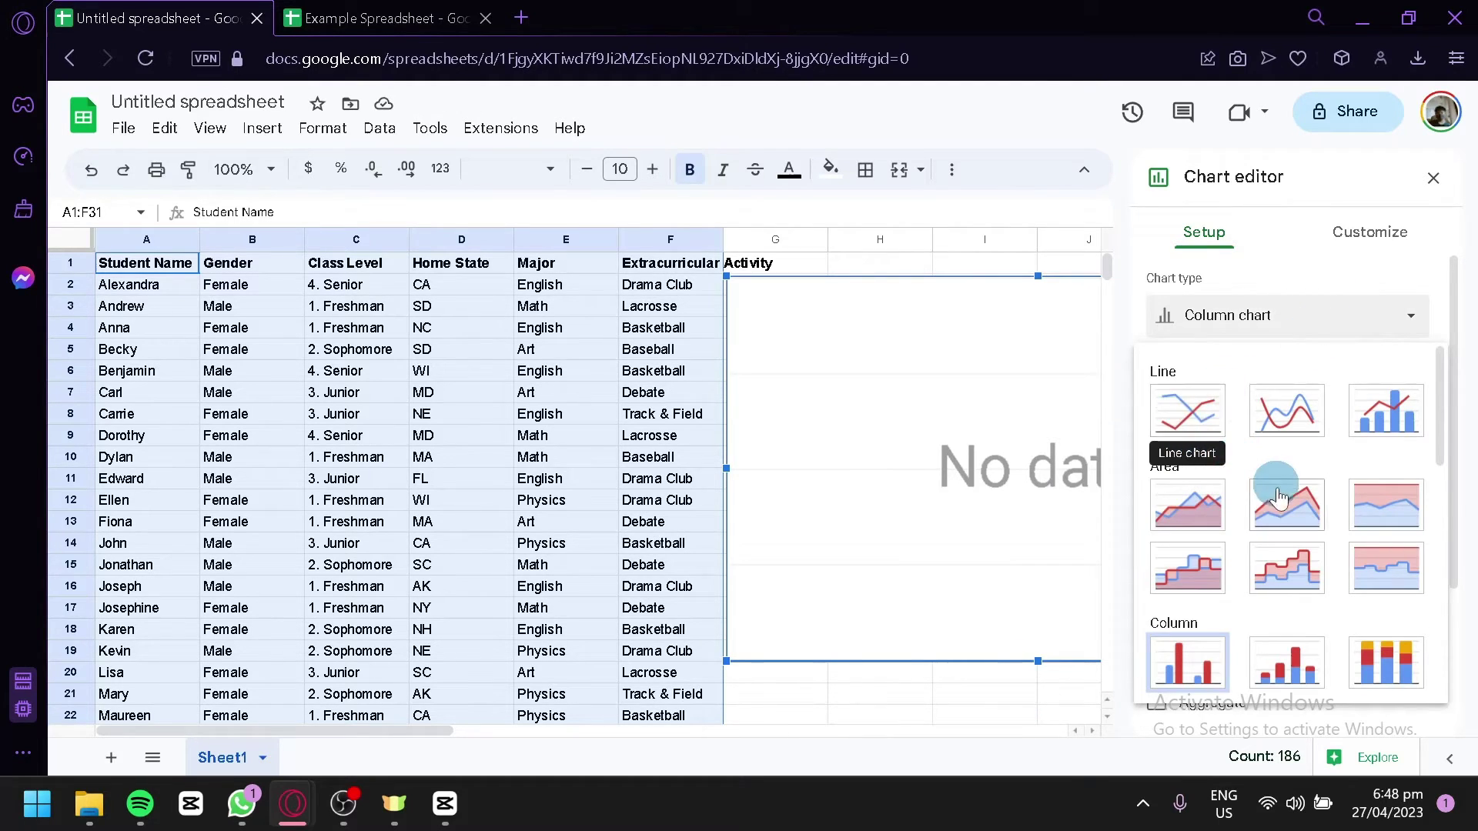
{"action": "scroll", "coordinate": [1312, 396], "scroll_direction": "down", "scroll_amount": 2}
{"action": "scroll", "coordinate": [1282, 641], "scroll_direction": "down", "scroll_amount": 2}
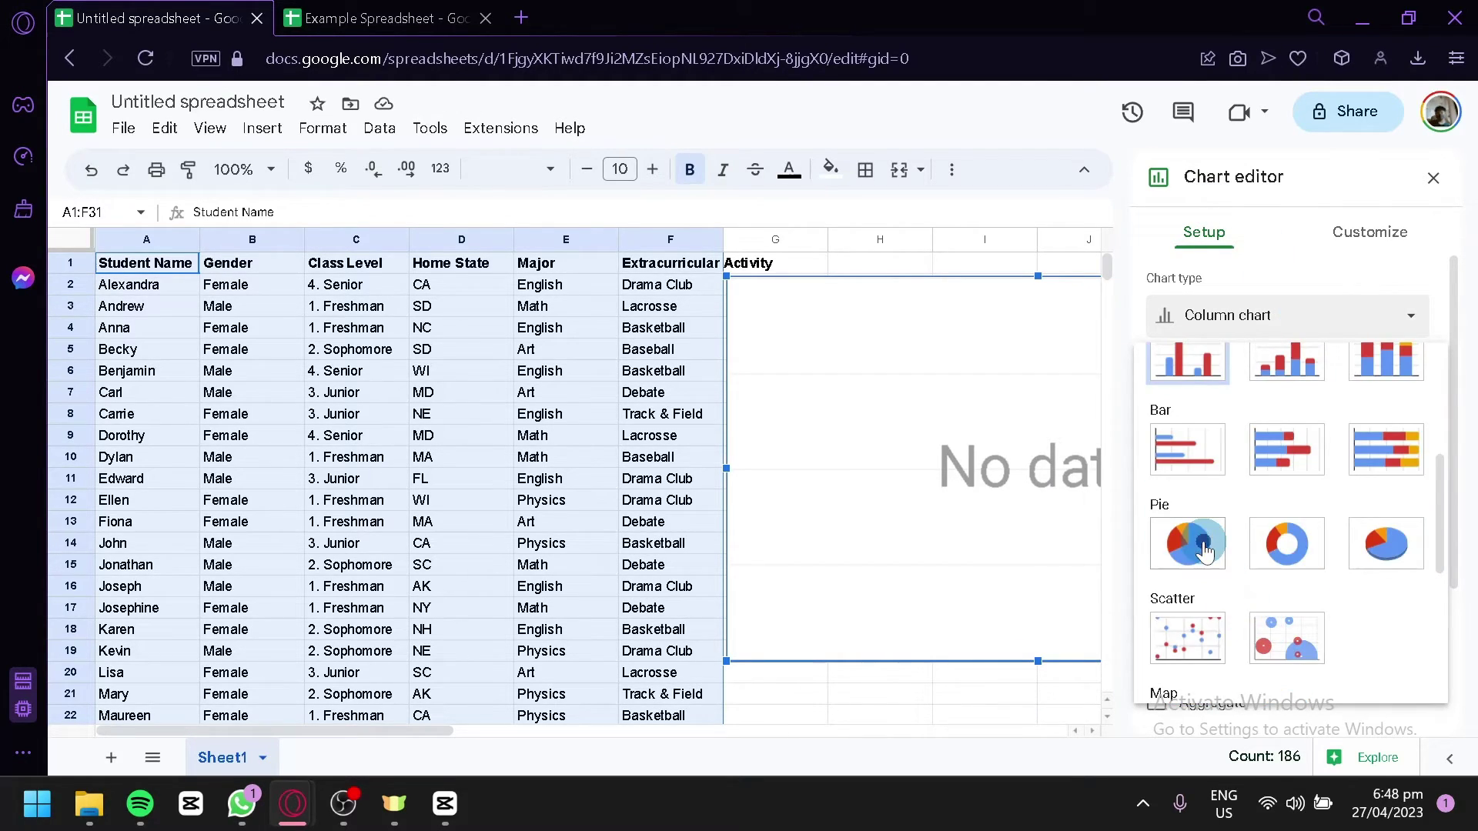
{"action": "left_click", "coordinate": [1203, 552]}
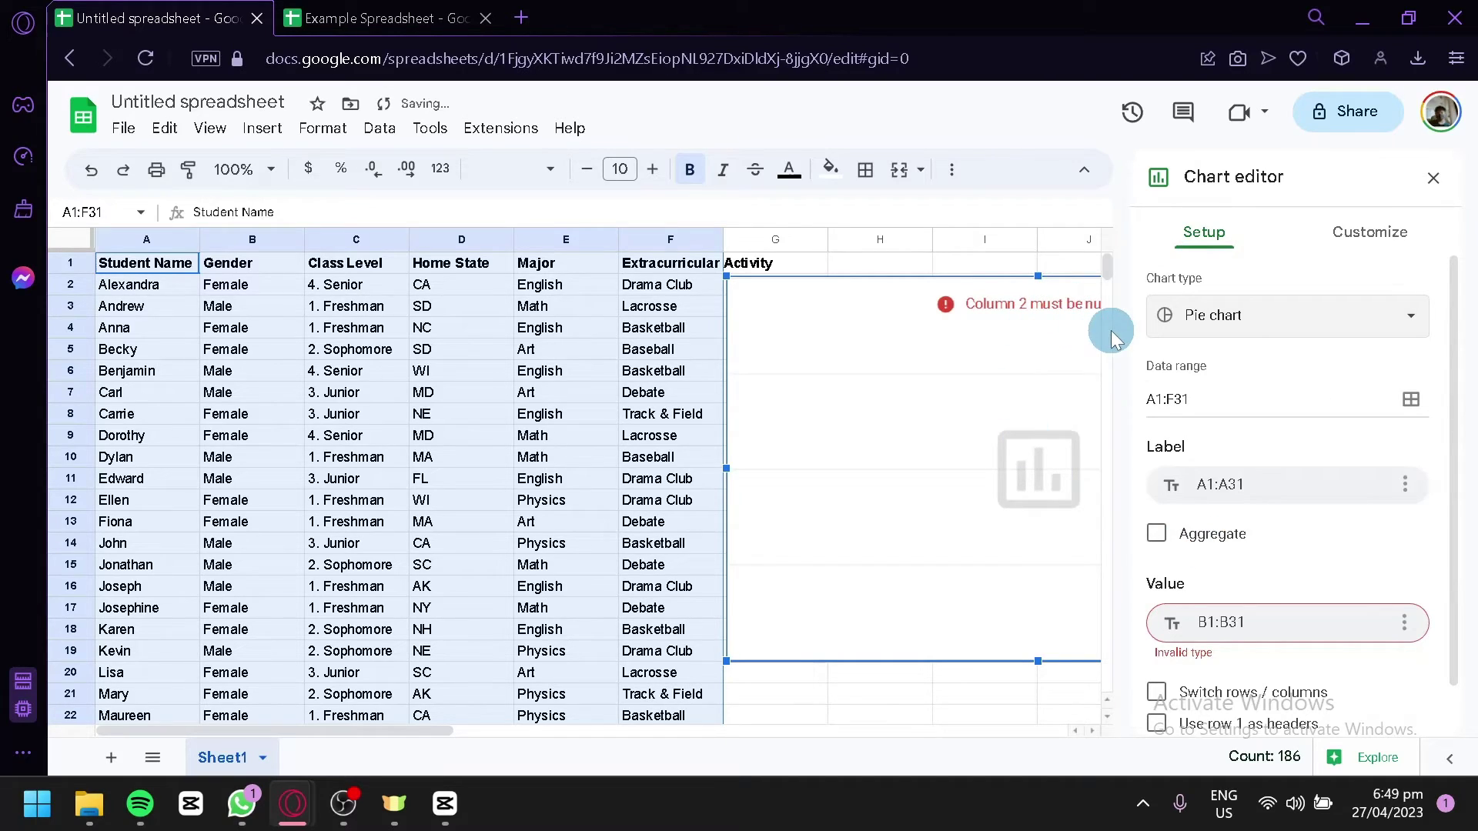
{"action": "left_click", "coordinate": [1433, 178]}
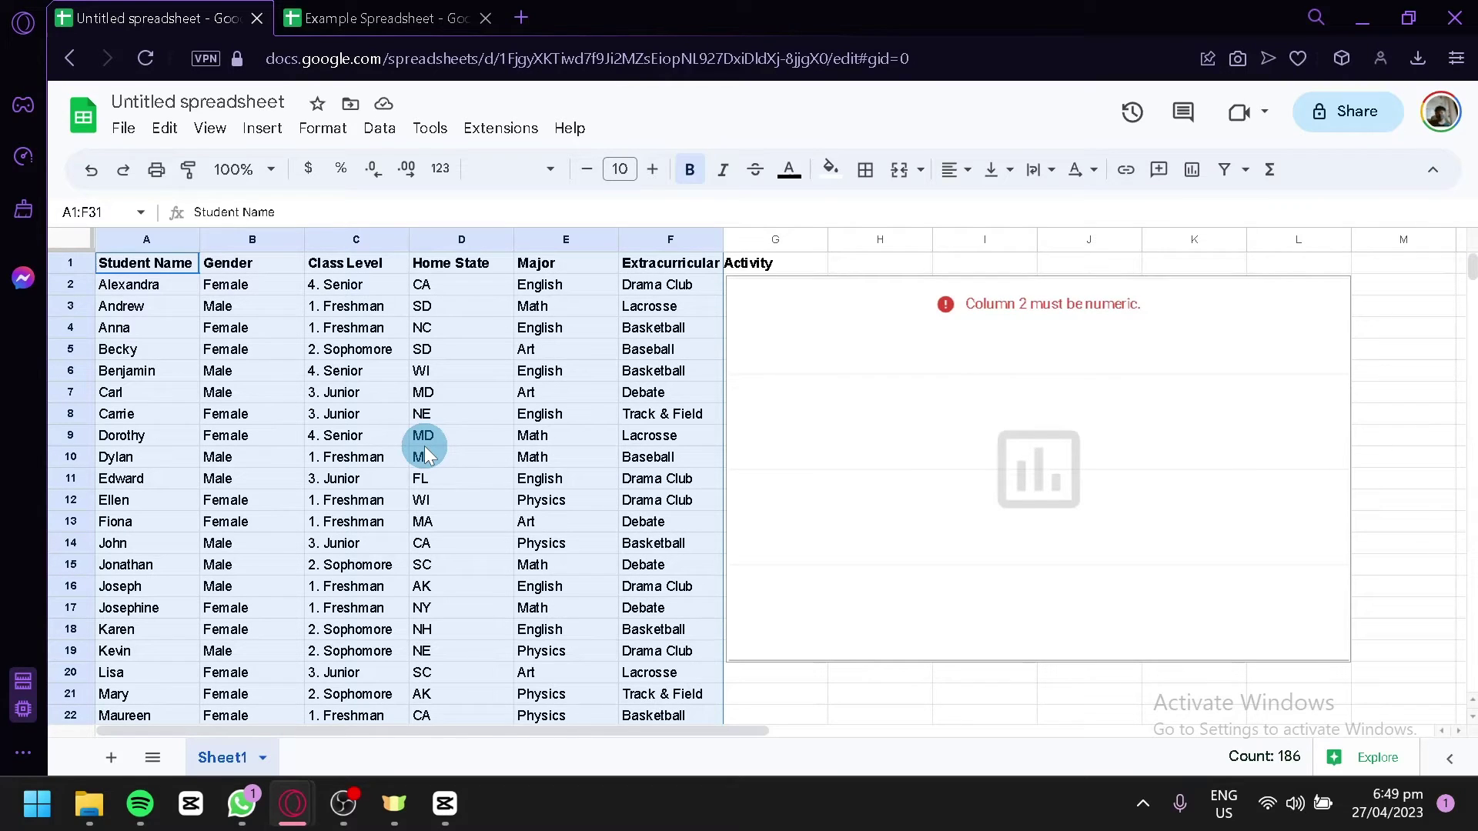
- Look through the Gender column and the rest of the student table to check what kind of data it holds
{"action": "left_click", "coordinate": [230, 266]}
{"action": "scroll", "coordinate": [254, 370], "scroll_direction": "down", "scroll_amount": 9}
{"action": "scroll", "coordinate": [254, 371], "scroll_direction": "up", "scroll_amount": 9}
{"action": "scroll", "coordinate": [268, 316], "scroll_direction": "down", "scroll_amount": 6}
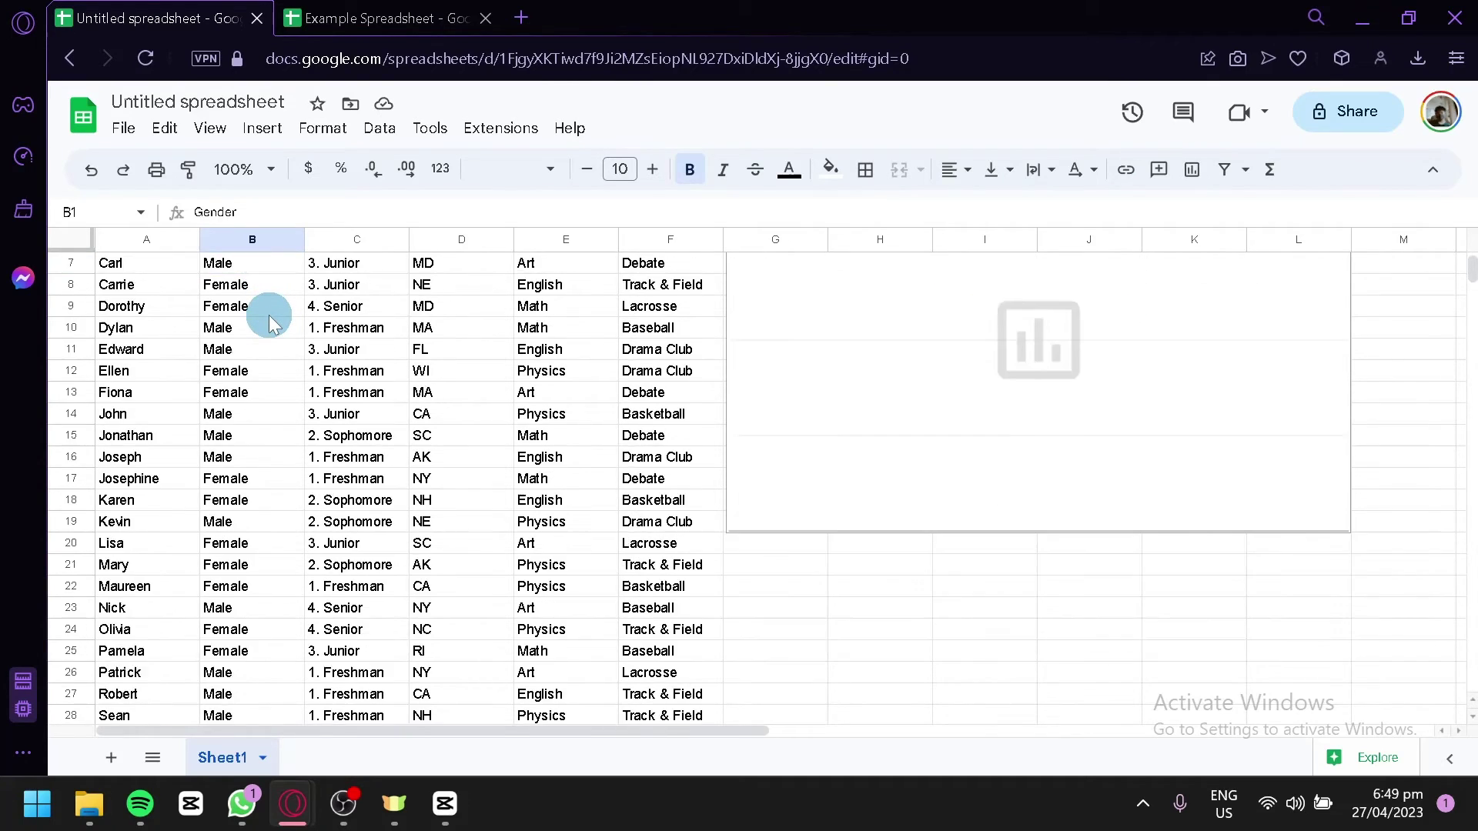
{"action": "scroll", "coordinate": [267, 316], "scroll_direction": "up", "scroll_amount": 6}
{"action": "scroll", "coordinate": [266, 316], "scroll_direction": "down", "scroll_amount": 2}
{"action": "scroll", "coordinate": [266, 315], "scroll_direction": "up", "scroll_amount": 2}
- Delete the pie chart beside the student table and select cell H4
{"action": "left_click", "coordinate": [897, 286]}
{"action": "key", "text": "Delete"}
{"action": "left_click", "coordinate": [879, 327]}
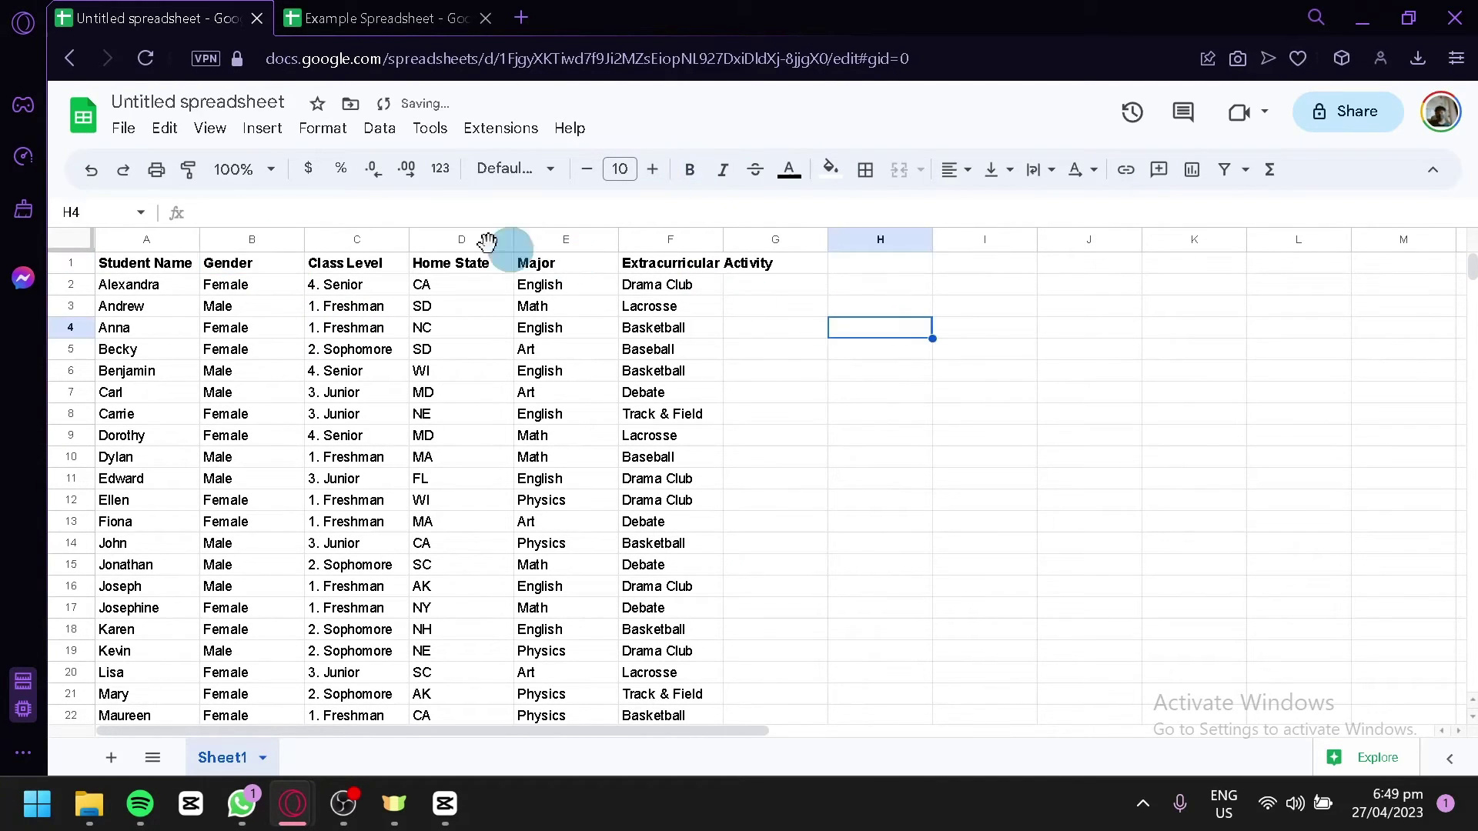
- Insert a new chart and move it beside the Extracurricular Activity column
{"action": "left_click", "coordinate": [264, 132]}
{"action": "left_click", "coordinate": [385, 315]}
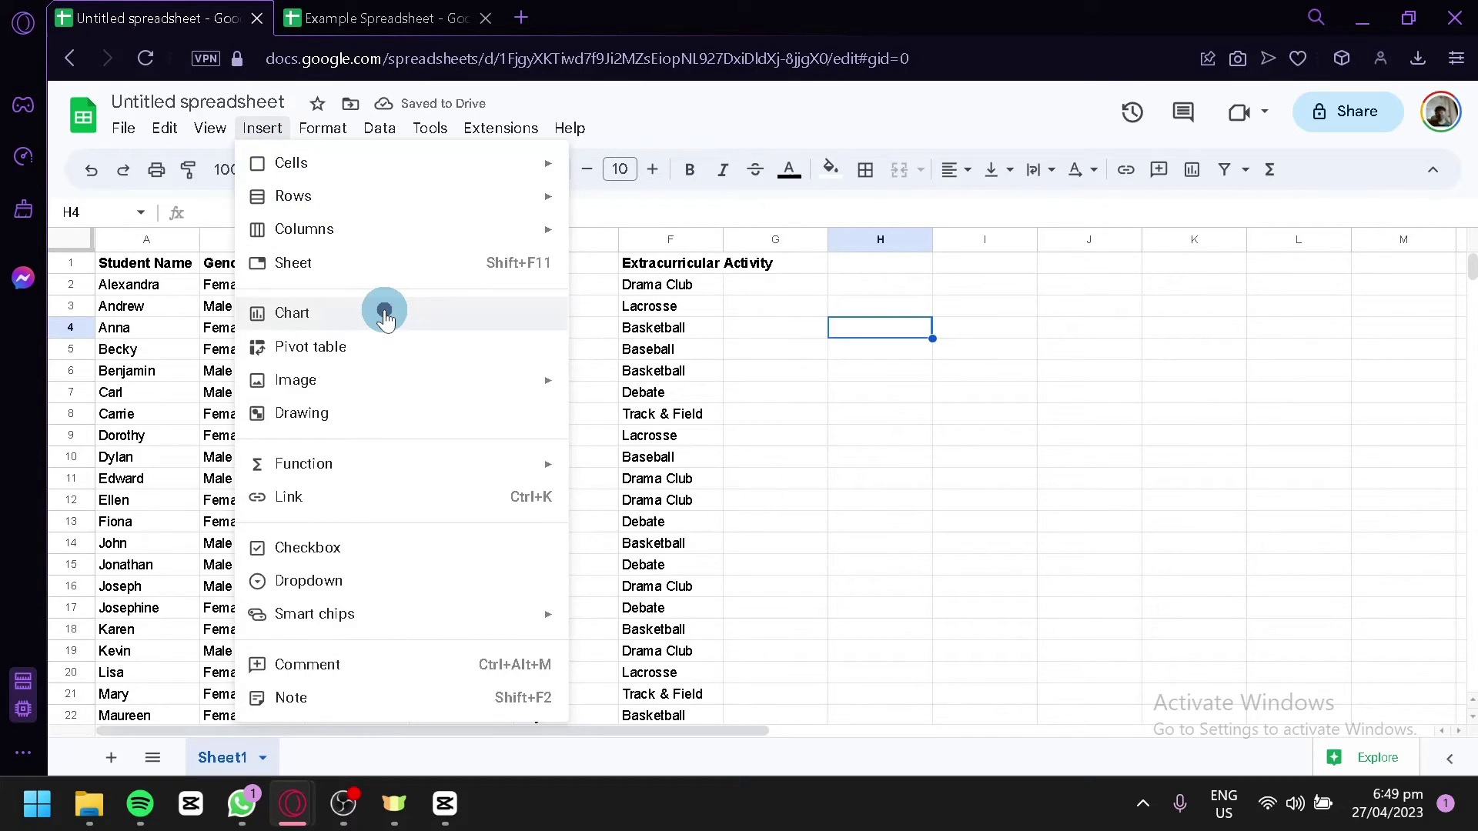
{"action": "left_click", "coordinate": [455, 299]}
{"action": "left_click_drag", "start_coordinate": [860, 349], "coordinate": [1151, 367]}
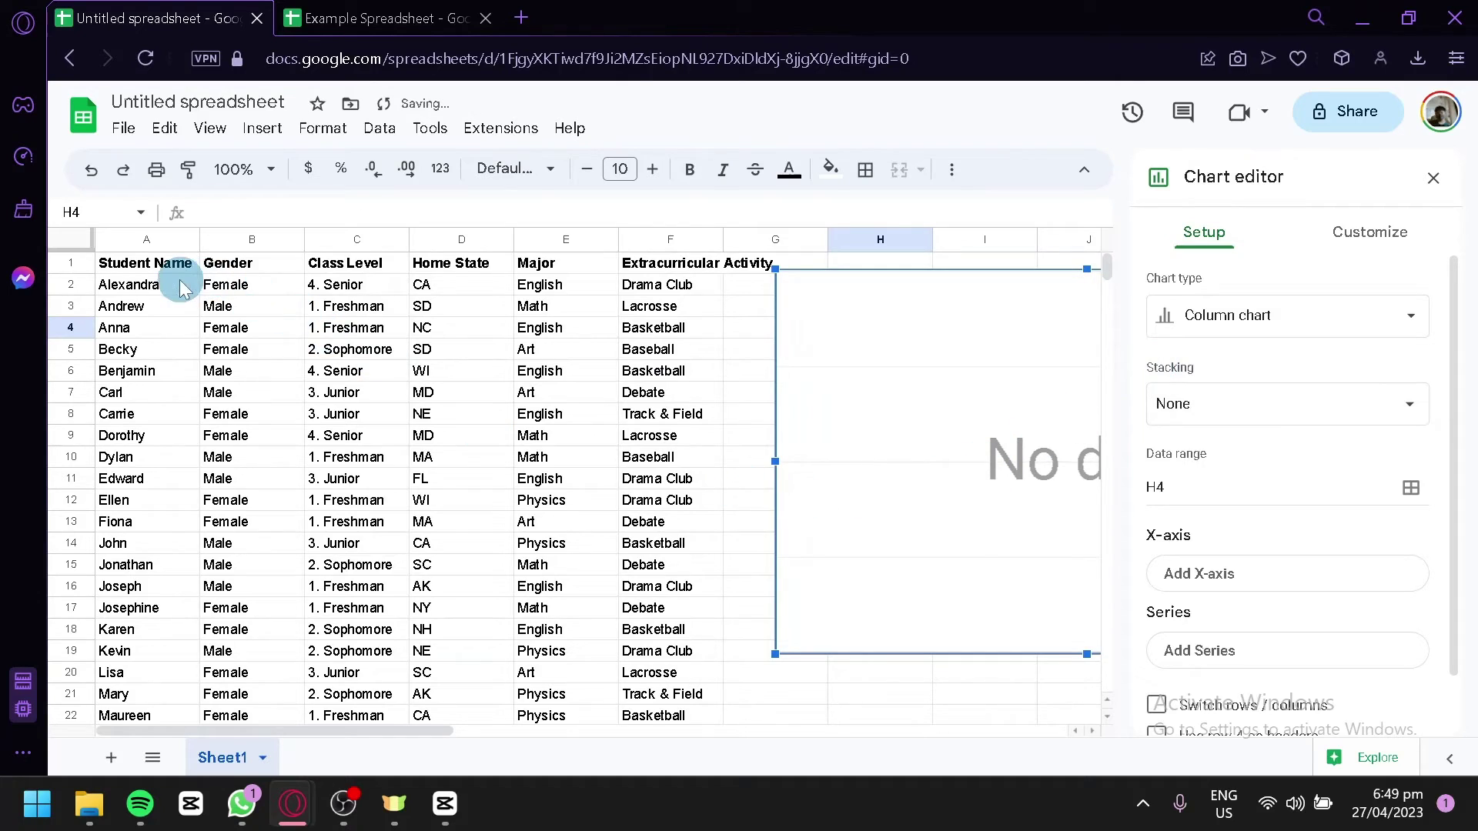
- Set the new chart's data range to A1:B31, covering the Student Name and Gender columns
{"action": "left_click", "coordinate": [1411, 487]}
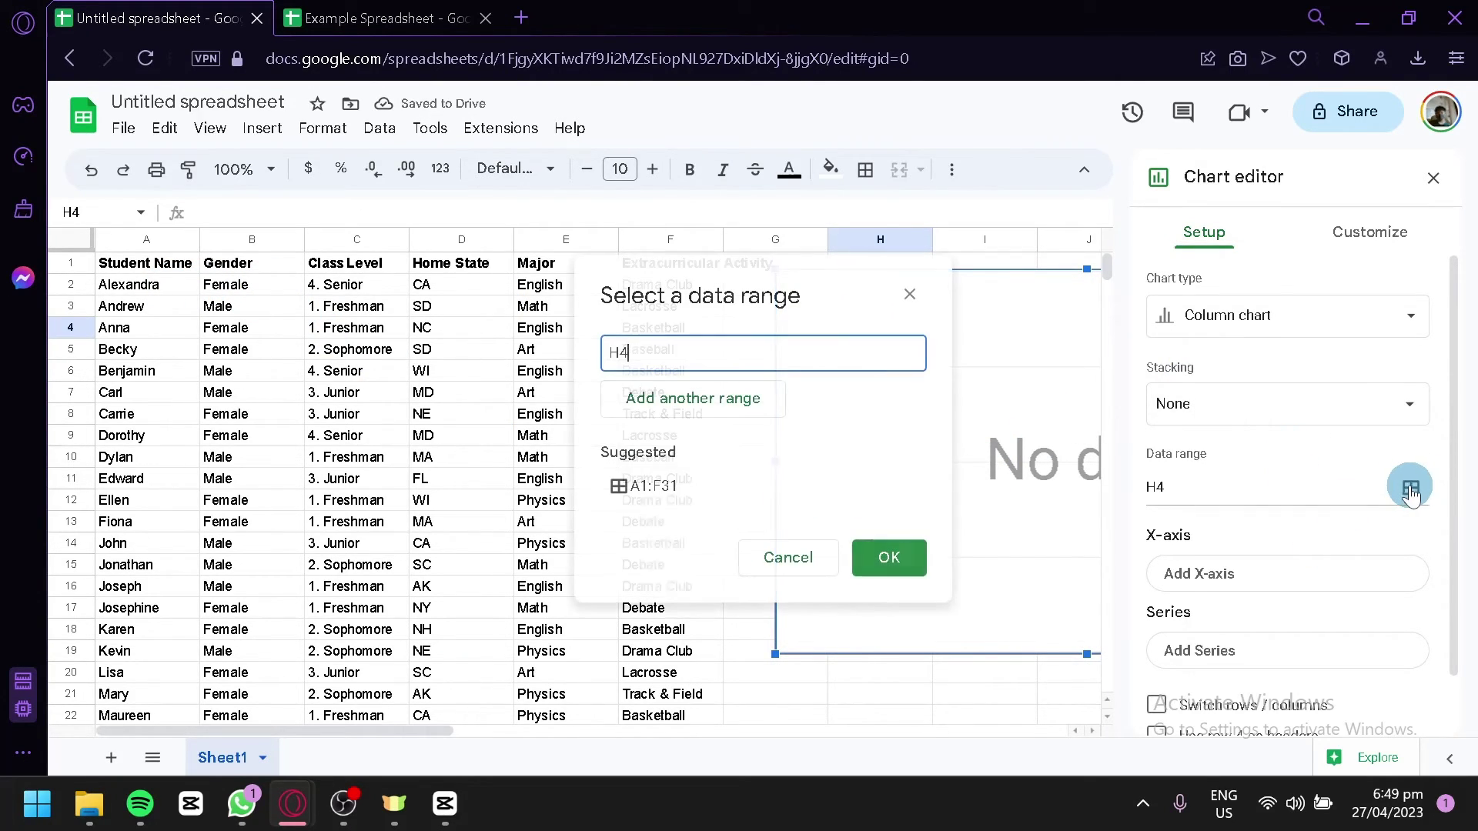
{"action": "left_click", "coordinate": [70, 263]}
{"action": "left_click", "coordinate": [165, 266]}
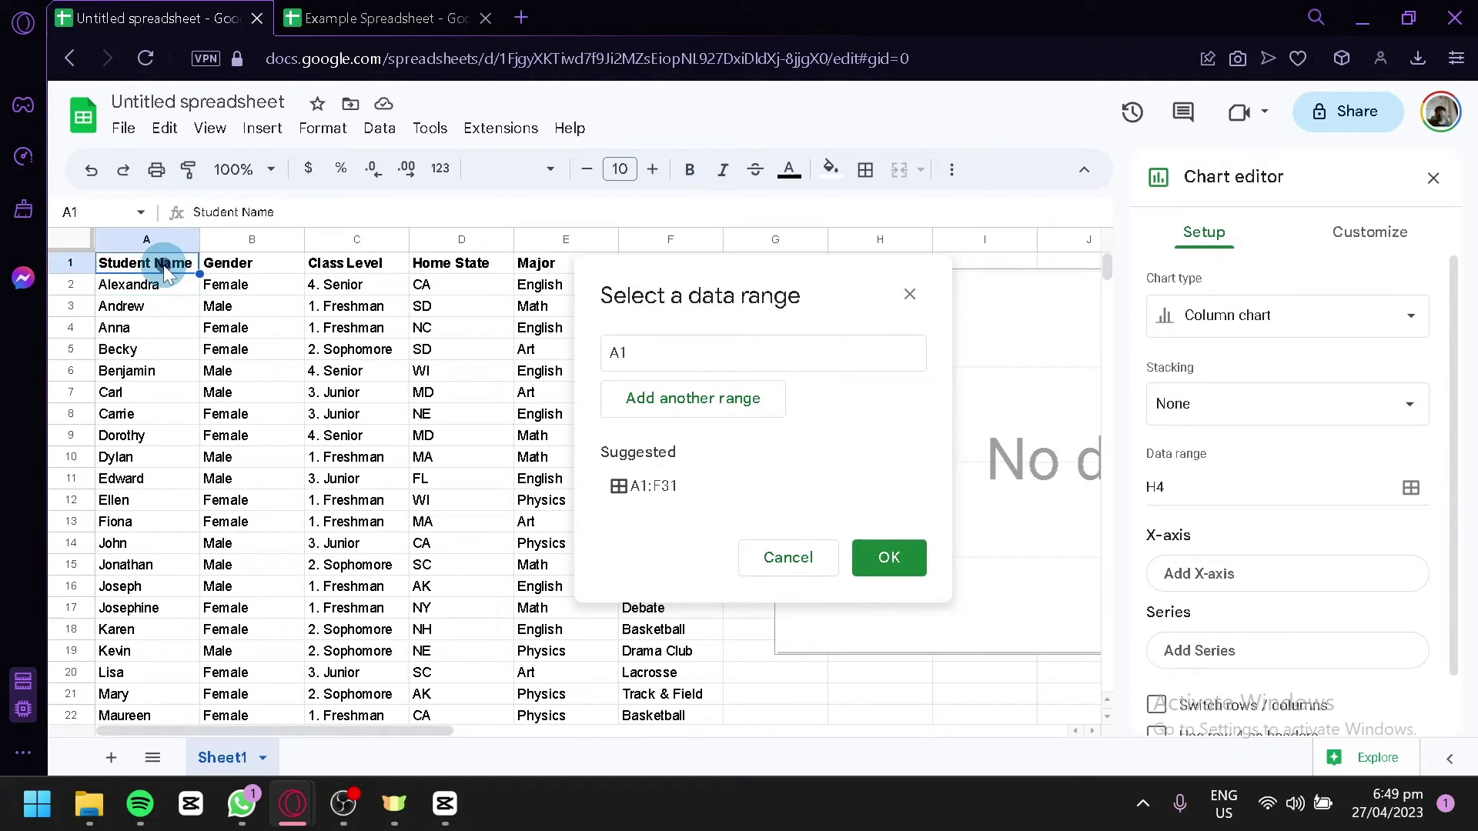
{"action": "scroll", "coordinate": [264, 531], "scroll_direction": "down", "scroll_amount": 6}
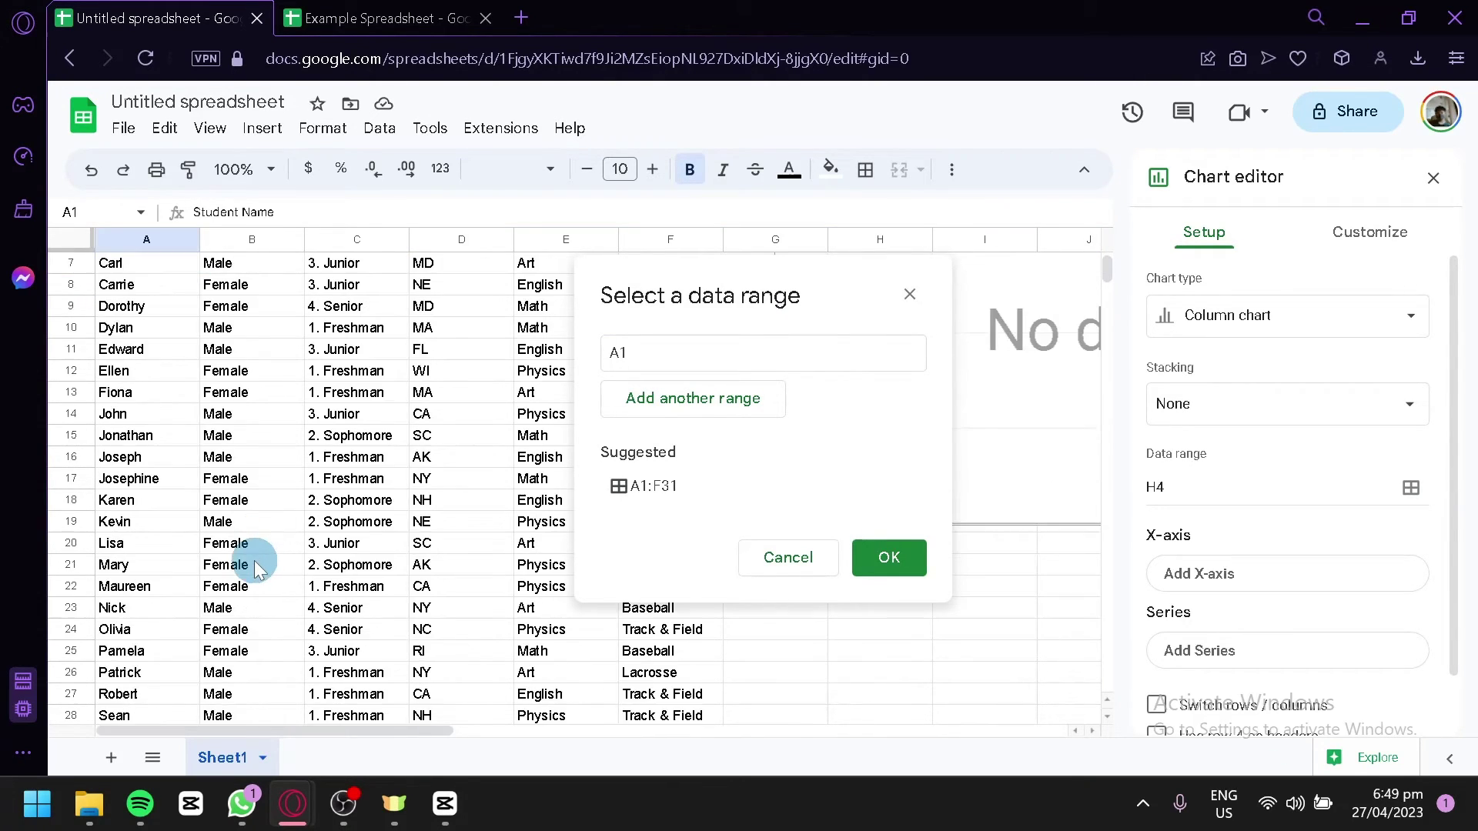
{"action": "left_click", "coordinate": [236, 527], "text": "shift"}
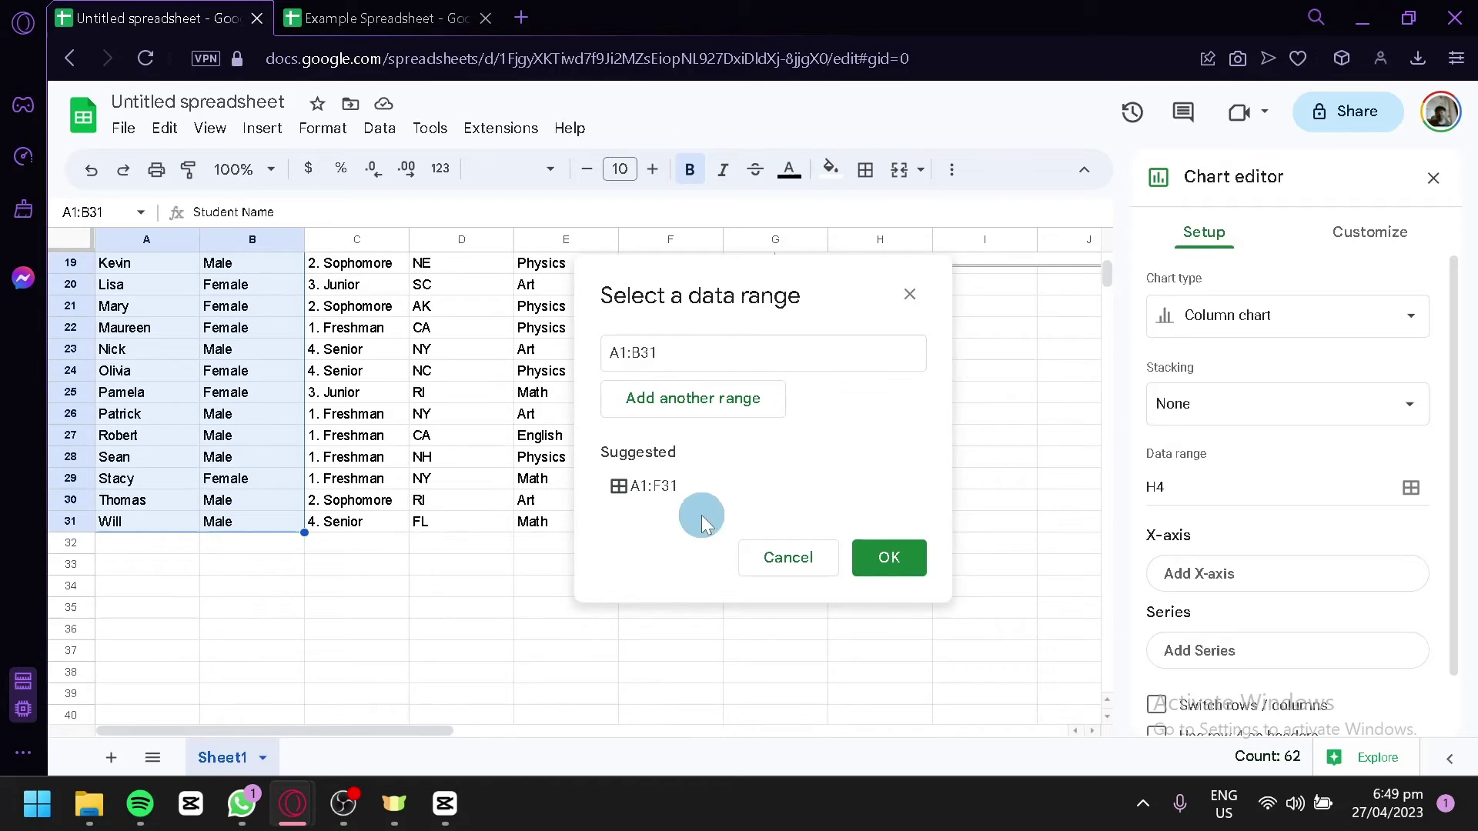
{"action": "left_click", "coordinate": [893, 566]}
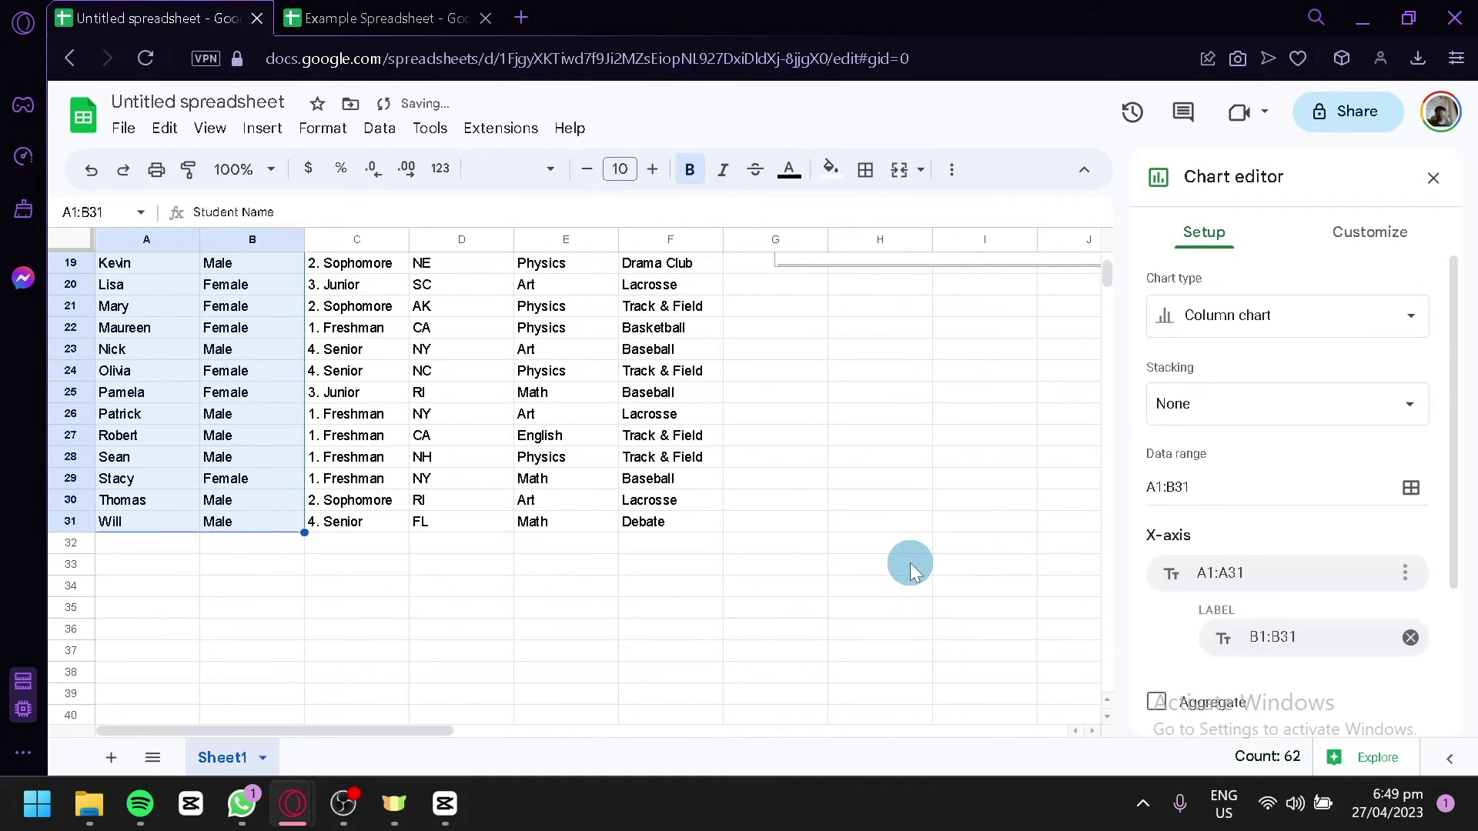
- Change the chart type to a pie chart and try B2:C31 as its data range
{"action": "left_click", "coordinate": [1222, 321]}
{"action": "scroll", "coordinate": [1263, 521], "scroll_direction": "down", "scroll_amount": 4}
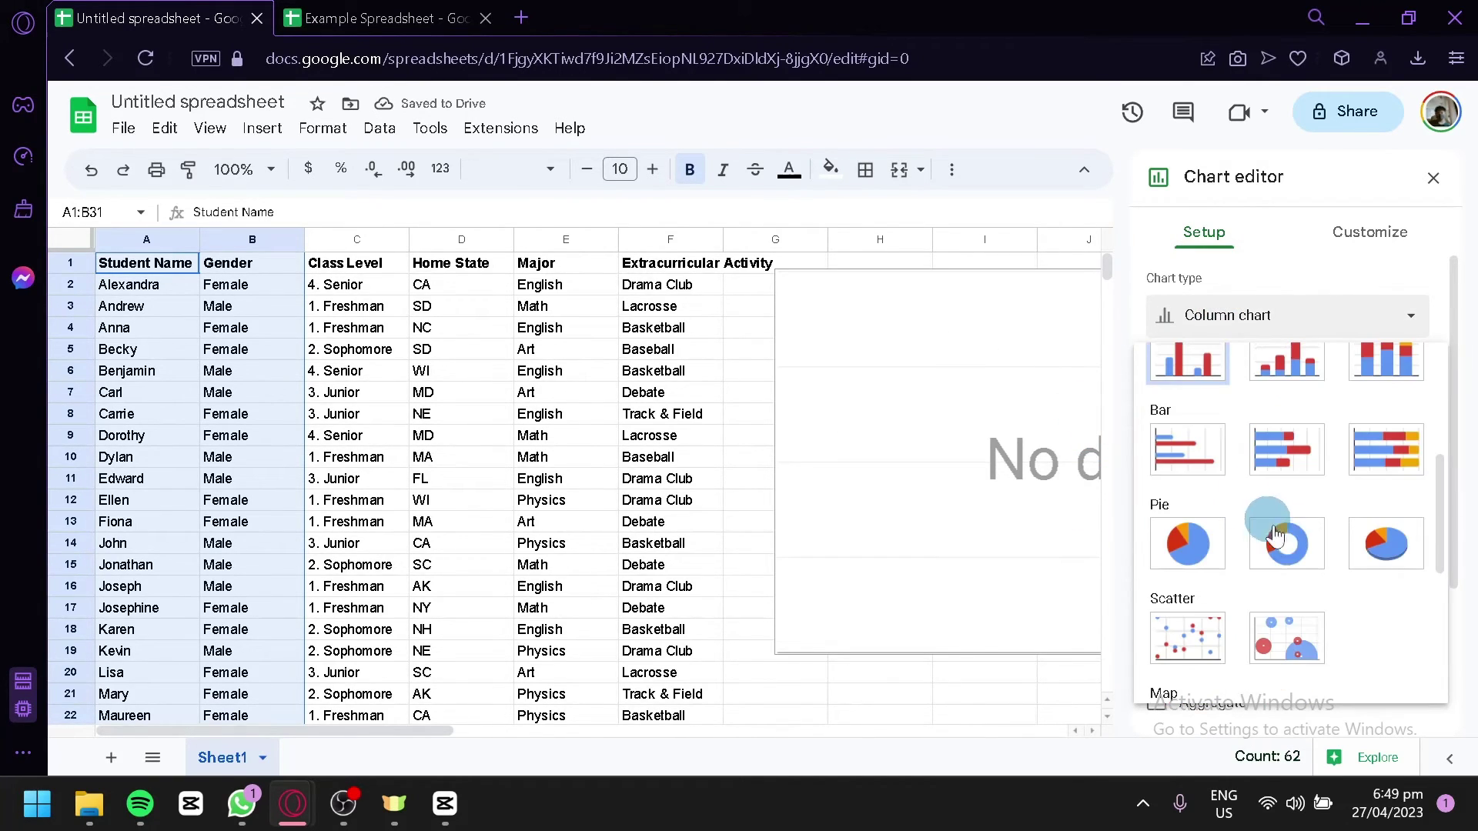
{"action": "left_click", "coordinate": [1219, 551]}
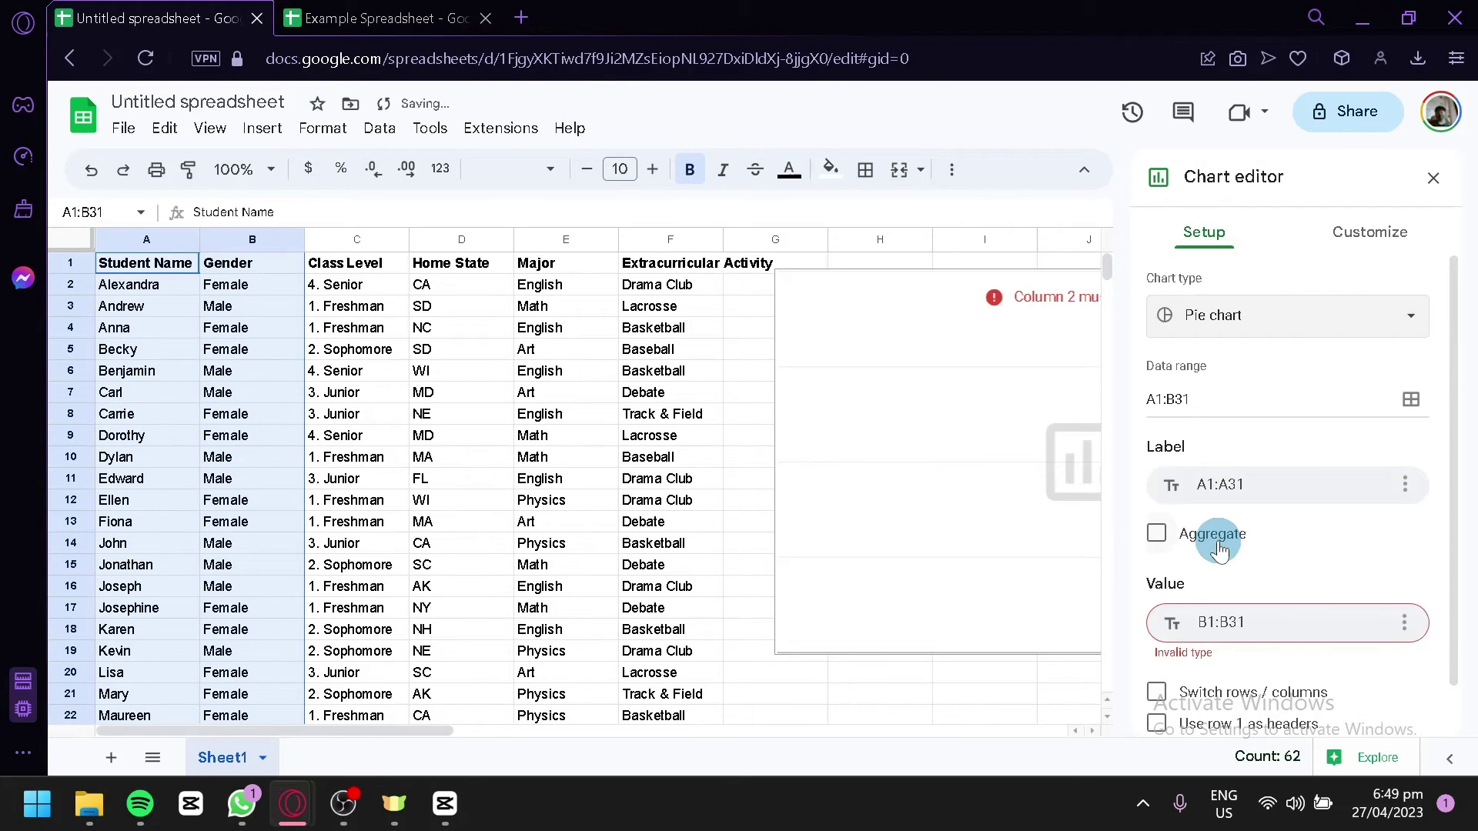
{"action": "left_click", "coordinate": [956, 472]}
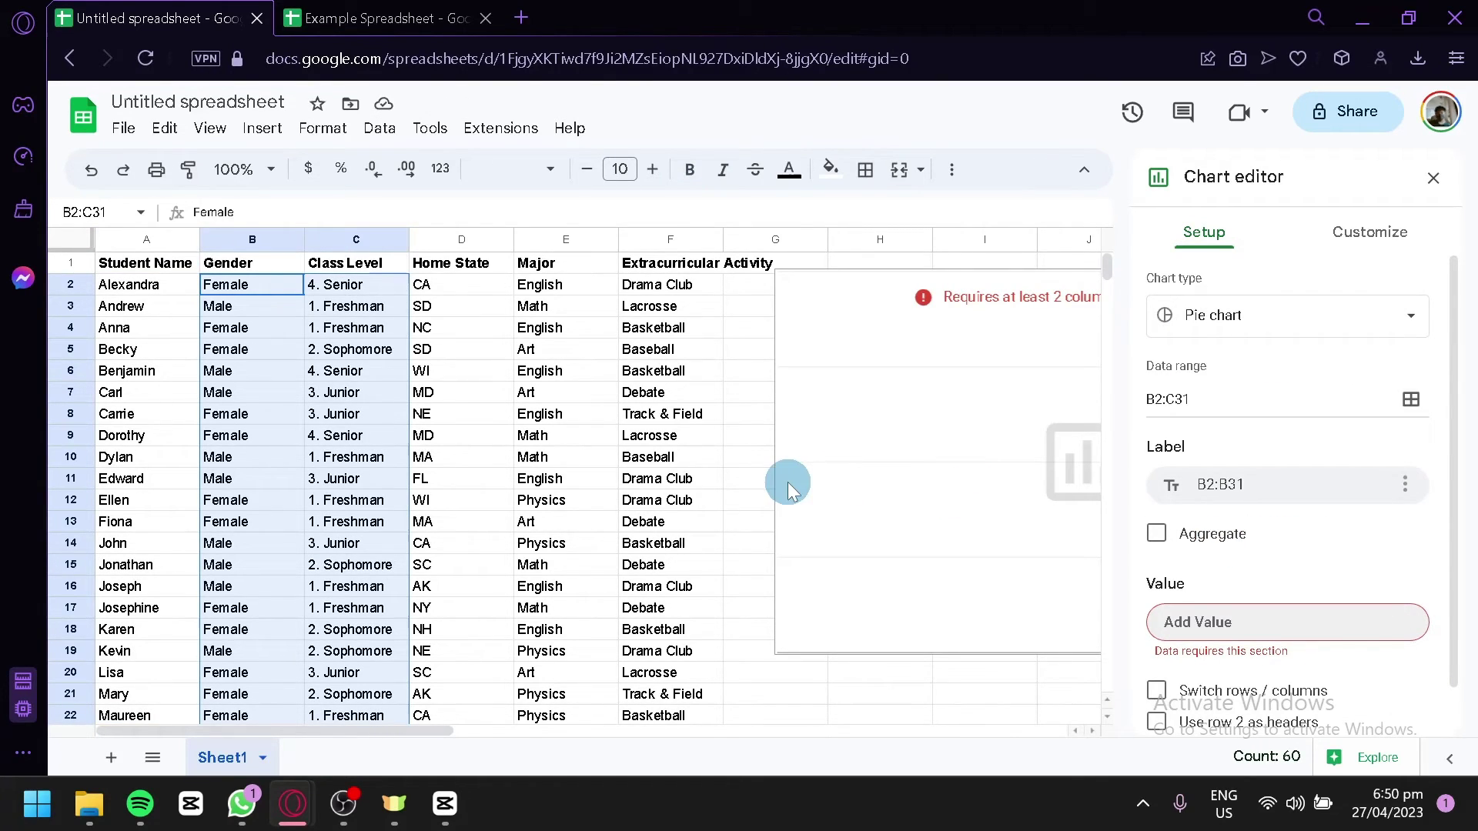
- Close the chart editor, delete the chart beside the student table and select cell G12
{"action": "left_click", "coordinate": [1431, 184]}
{"action": "scroll", "coordinate": [683, 495], "scroll_direction": "down", "scroll_amount": 4}
{"action": "scroll", "coordinate": [891, 424], "scroll_direction": "up", "scroll_amount": 2}
{"action": "left_click", "coordinate": [897, 458]}
{"action": "key", "text": "Delete"}
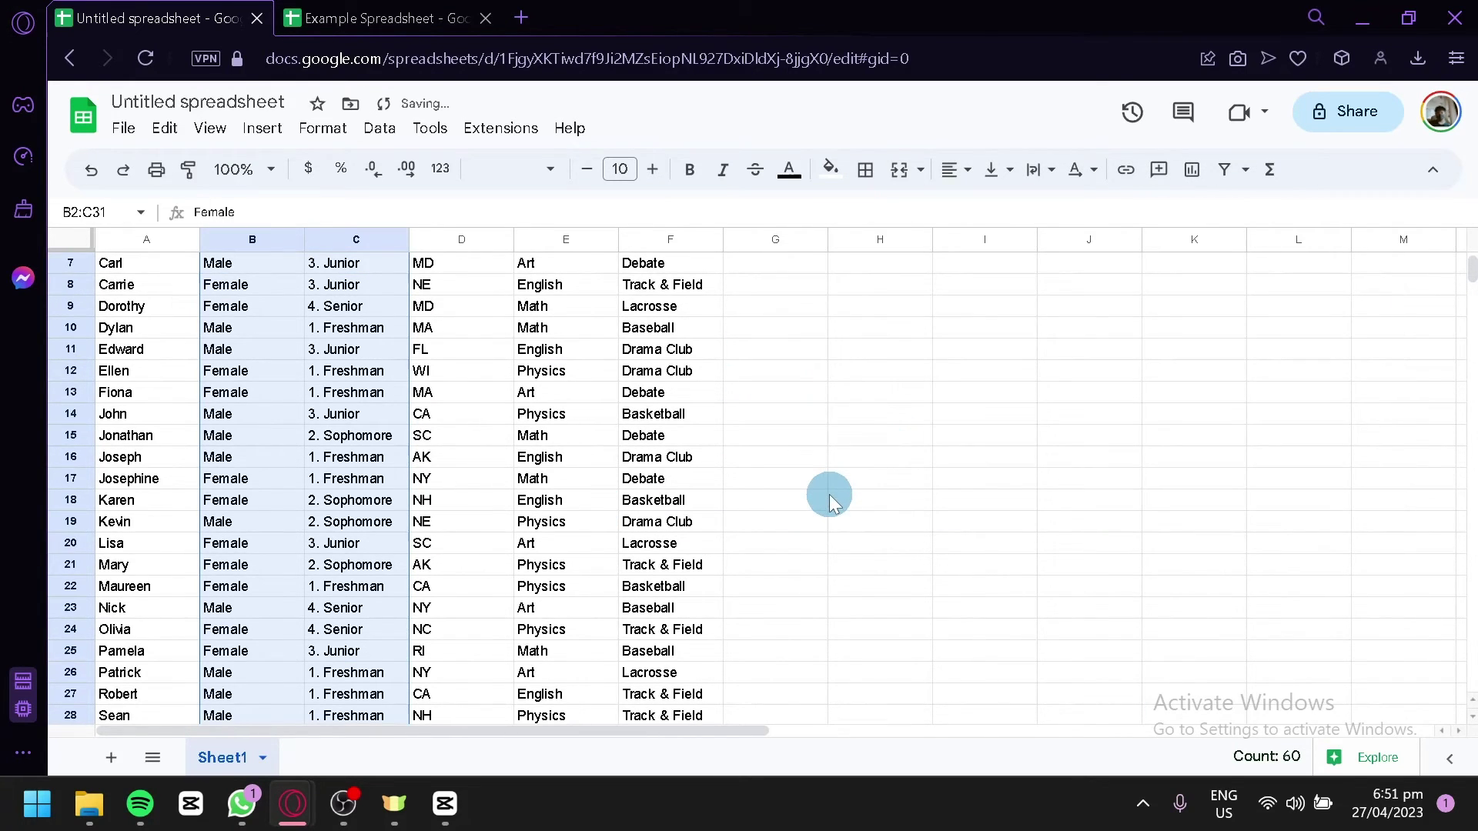
{"action": "scroll", "coordinate": [828, 494], "scroll_direction": "up", "scroll_amount": 2}
{"action": "left_click", "coordinate": [827, 499]}
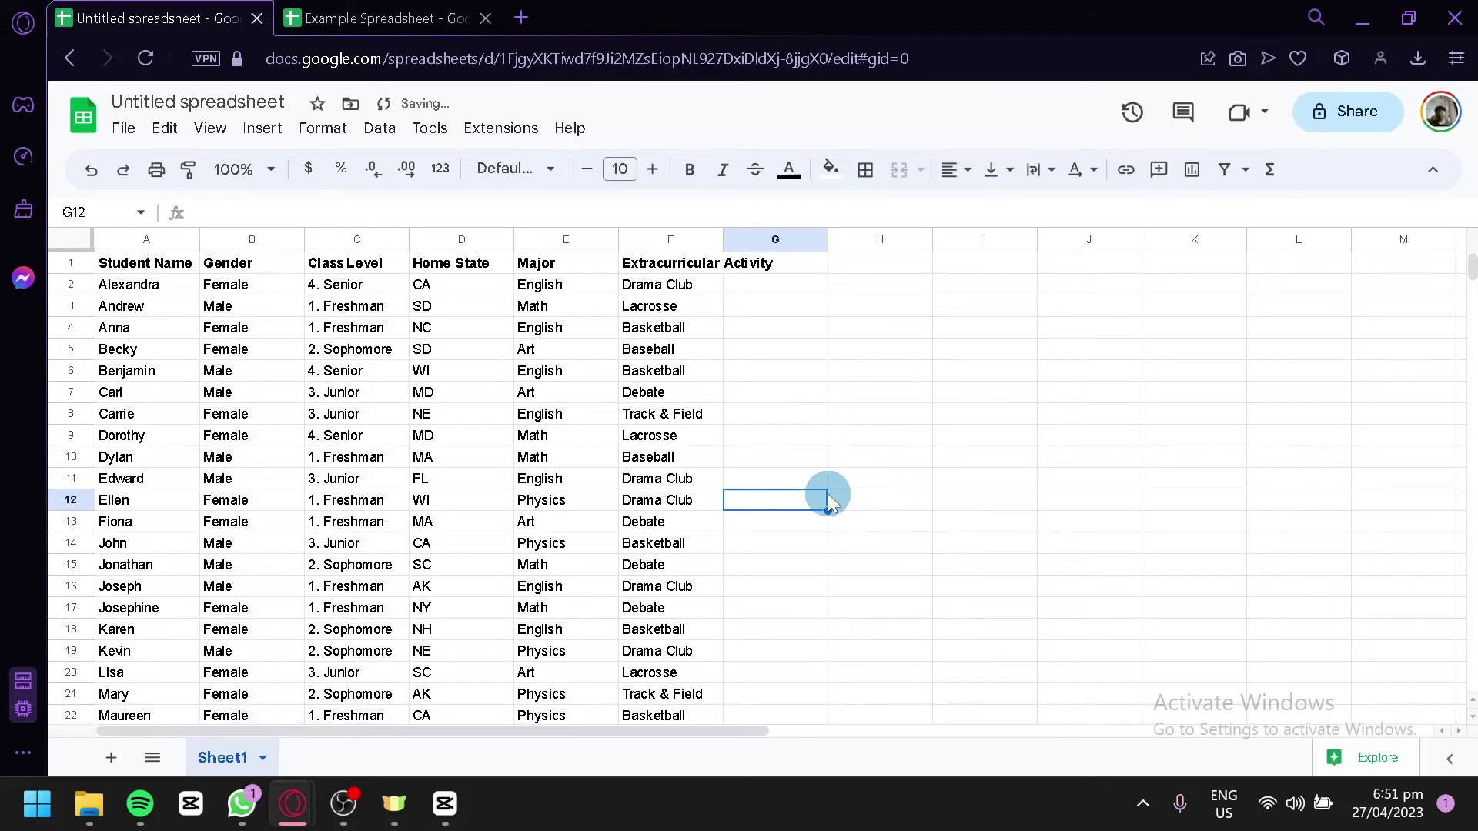
- Undo the student data and chart changes back to the product table with its Price pie chart
{"action": "key", "text": "ctrl+z"}
{"action": "key", "text": "ctrl+z"}
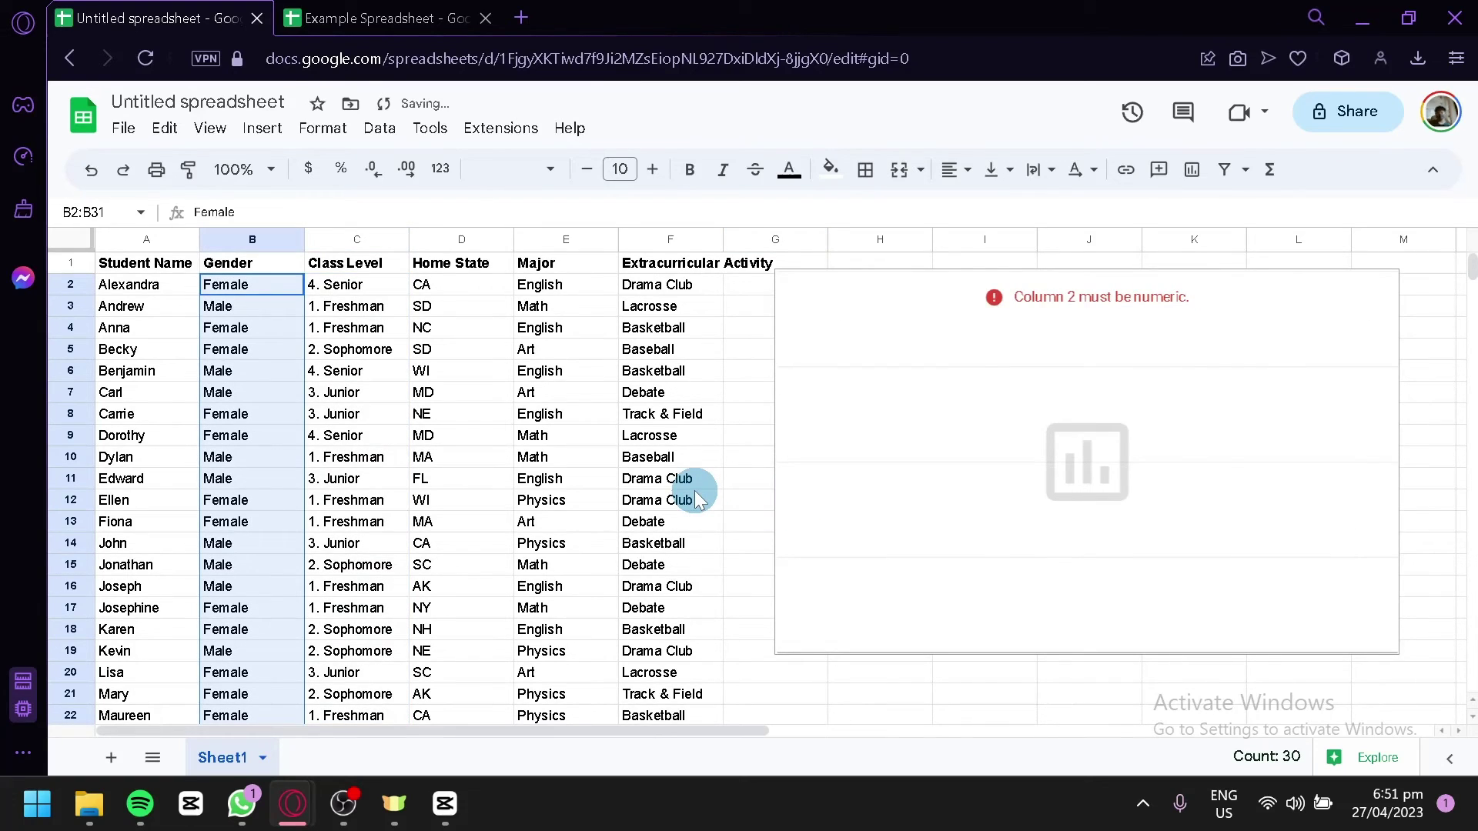
{"action": "key", "text": "ctrl+z"}
{"action": "key", "text": "ctrl+z"}
{"action": "key", "text": "ctrl+z"}
{"action": "key", "text": "ctrl+z"}
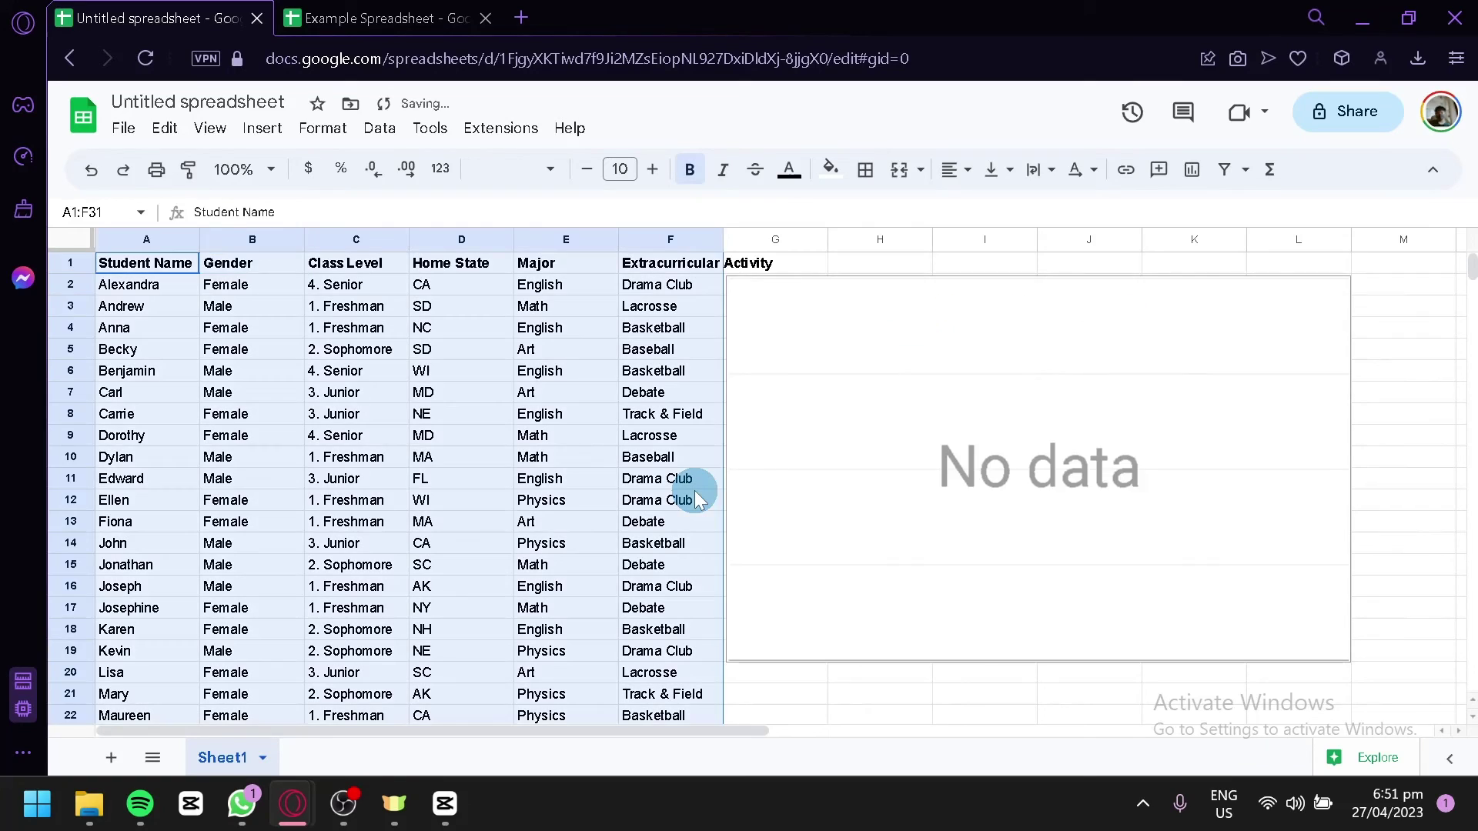
{"action": "key", "text": "ctrl+z"}
{"action": "key", "text": "ctrl+z"}
{"action": "key", "text": "ctrl+z"}
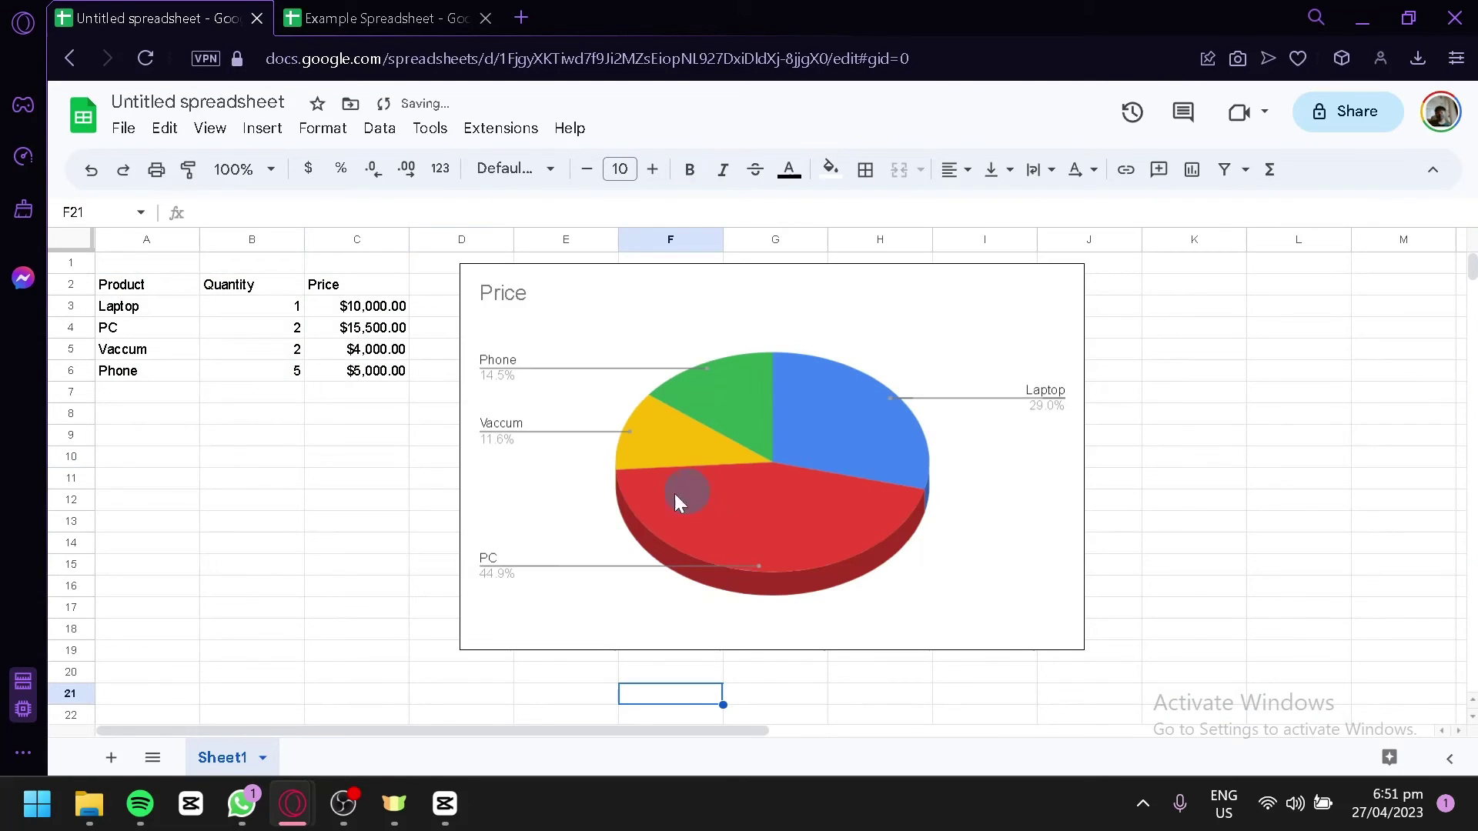
- Shrink the Price pie chart and place it beside the product table, spanning about columns D to G and rows 2 to 13
{"action": "left_click", "coordinate": [310, 454]}
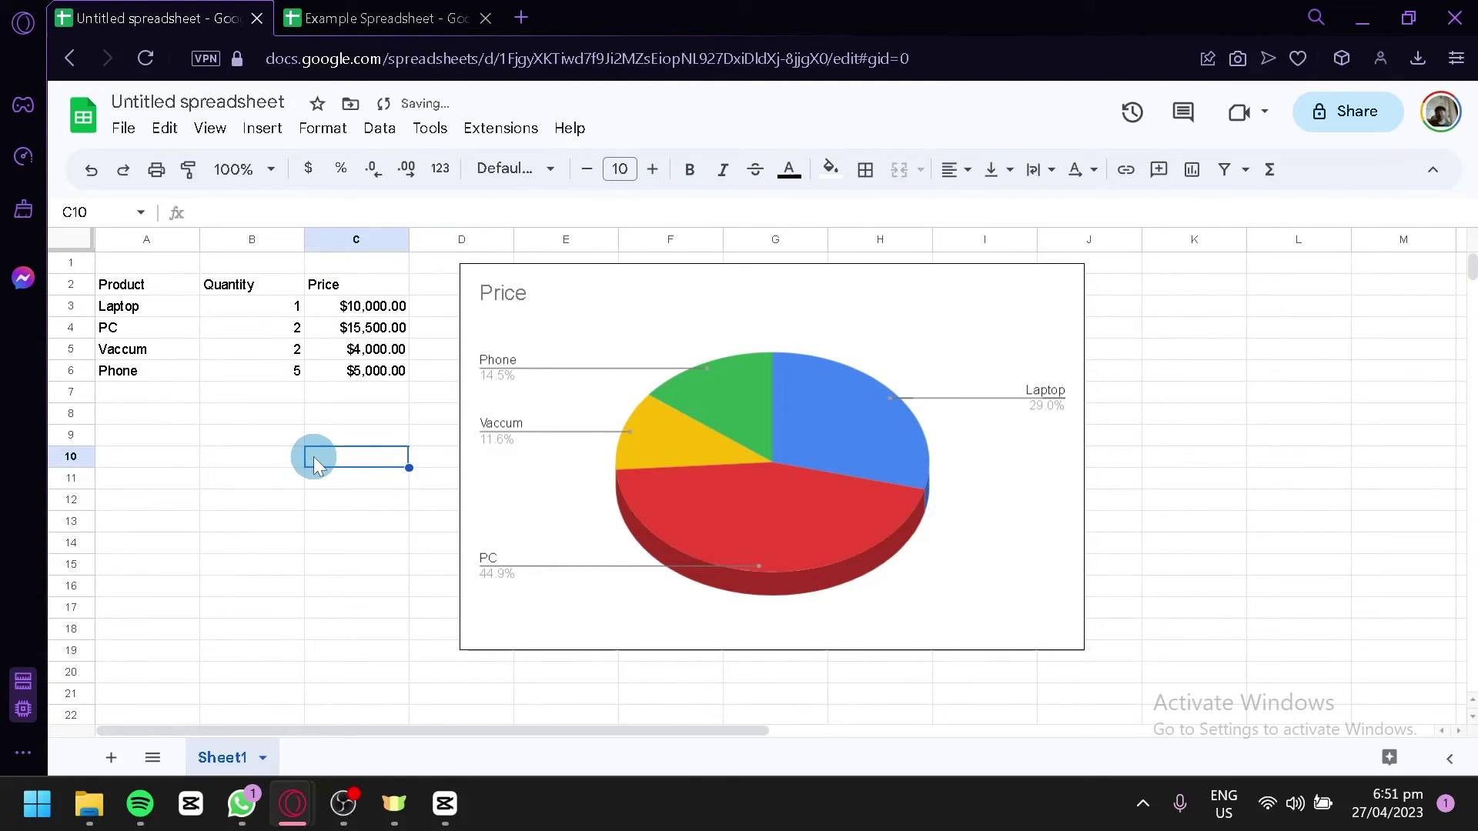
{"action": "left_click", "coordinate": [565, 416]}
{"action": "left_click_drag", "start_coordinate": [617, 389], "coordinate": [600, 406]}
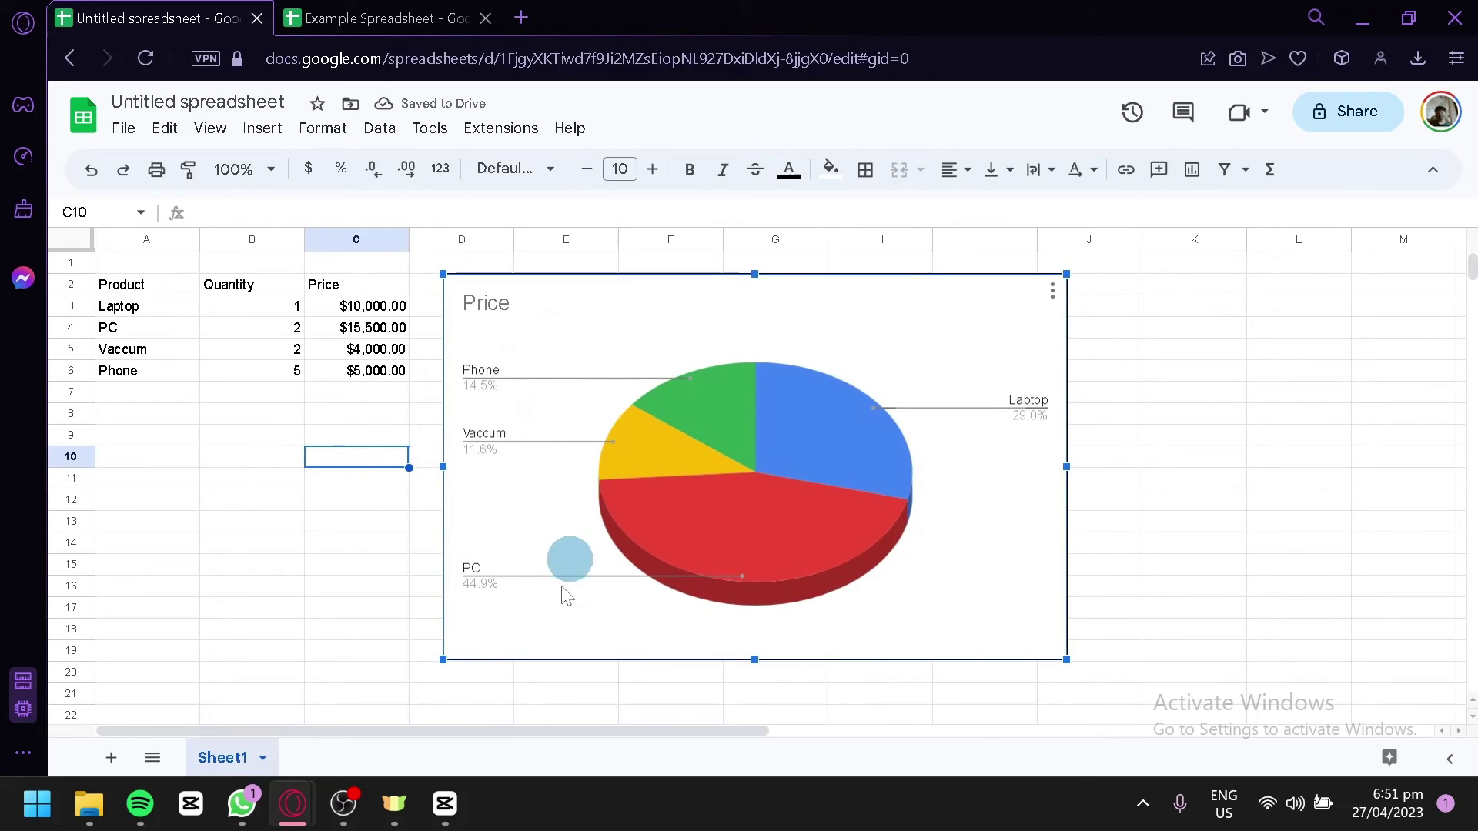
{"action": "left_click_drag", "start_coordinate": [444, 659], "coordinate": [699, 501]}
{"action": "left_click_drag", "start_coordinate": [847, 420], "coordinate": [581, 413]}
{"action": "left_click", "coordinate": [668, 608]}
- Look through the Price chart's edit options, view its legend settings and leave the chart editor by selecting cell G6
{"action": "left_click", "coordinate": [697, 478]}
{"action": "right_click", "coordinate": [665, 407]}
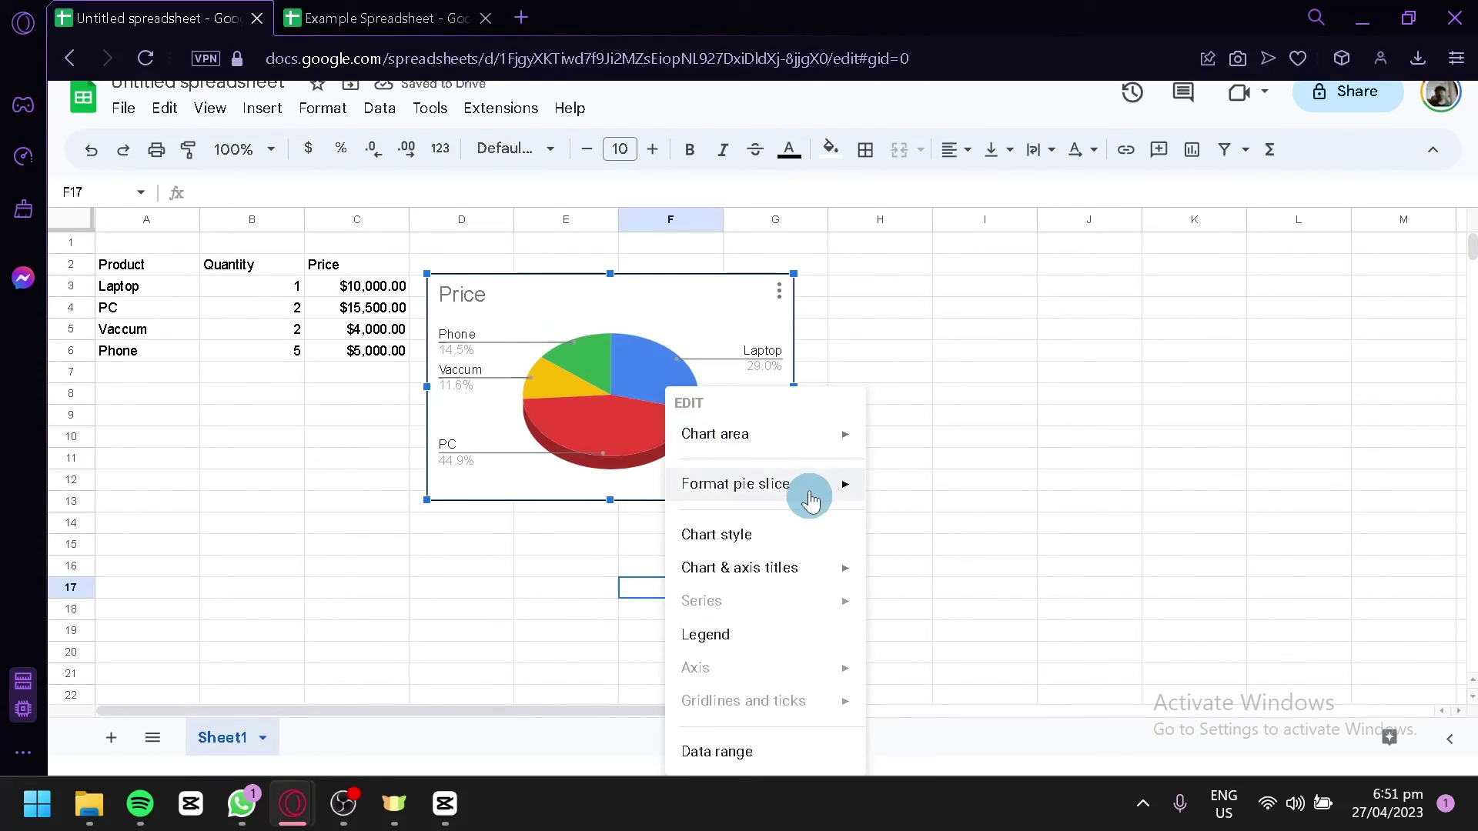
{"action": "mouse_move", "coordinate": [812, 485]}
{"action": "mouse_move", "coordinate": [831, 435]}
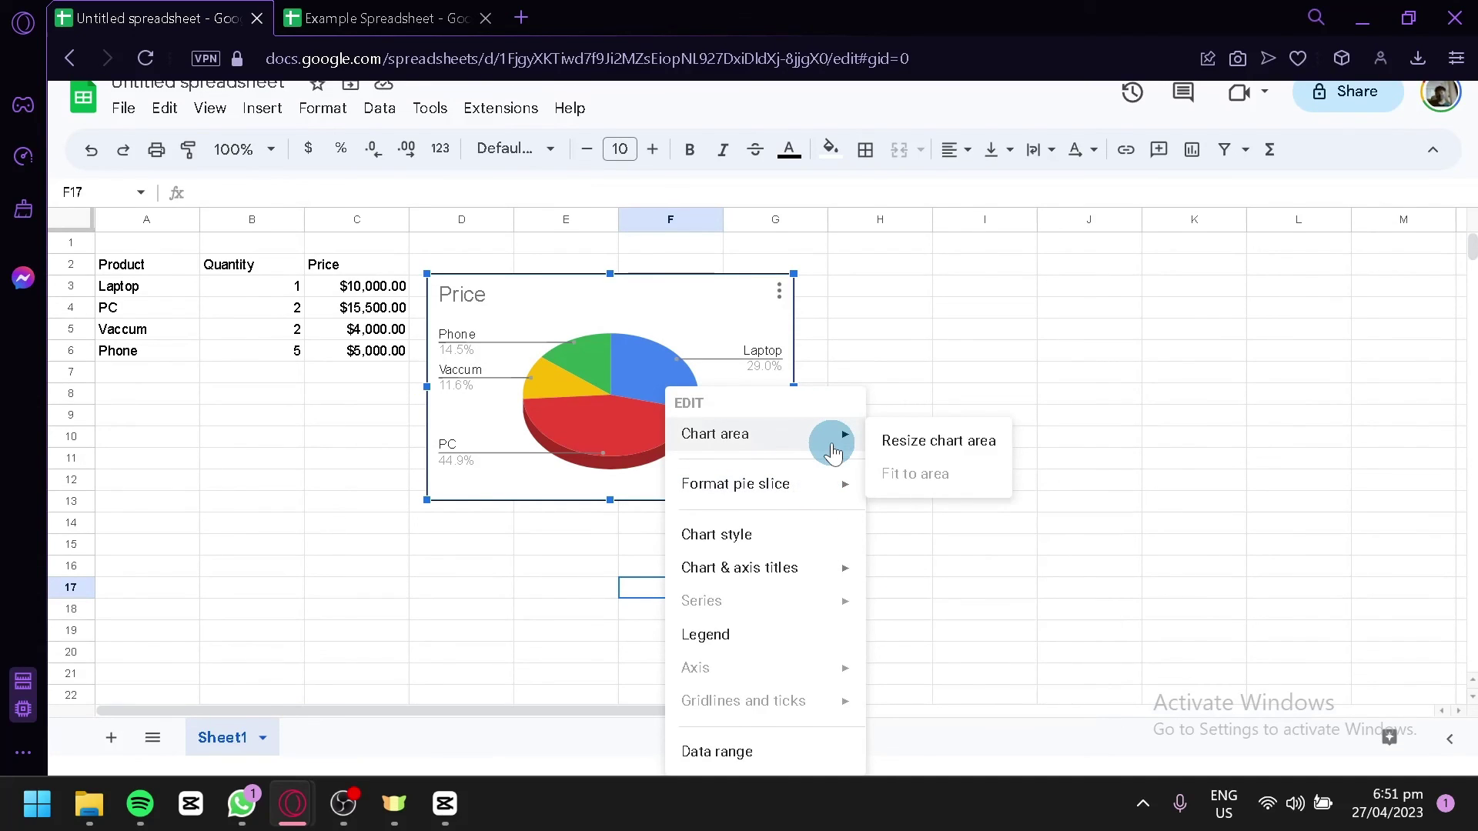
{"action": "left_click", "coordinate": [770, 639]}
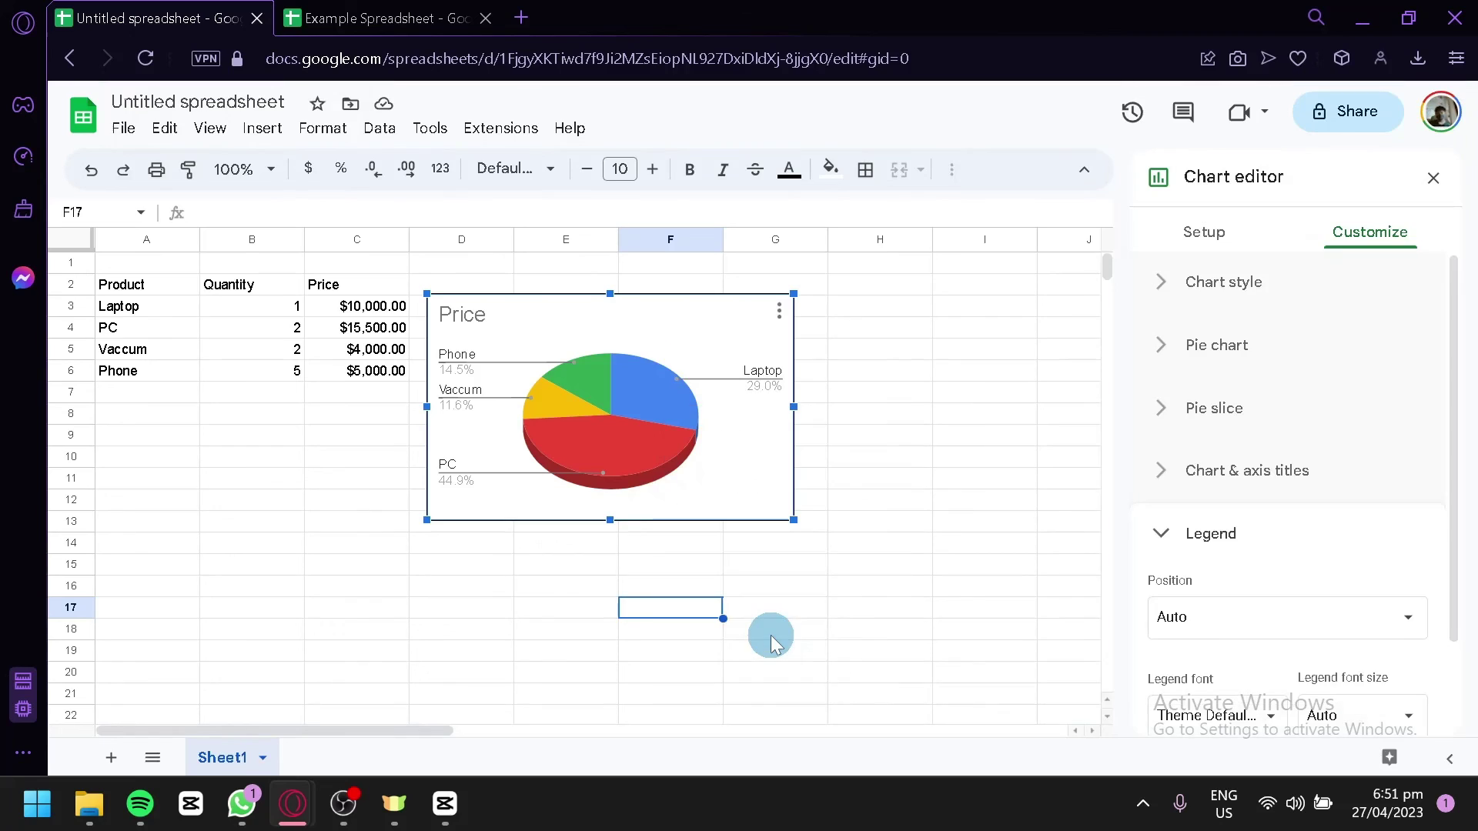
{"action": "left_click", "coordinate": [826, 378]}
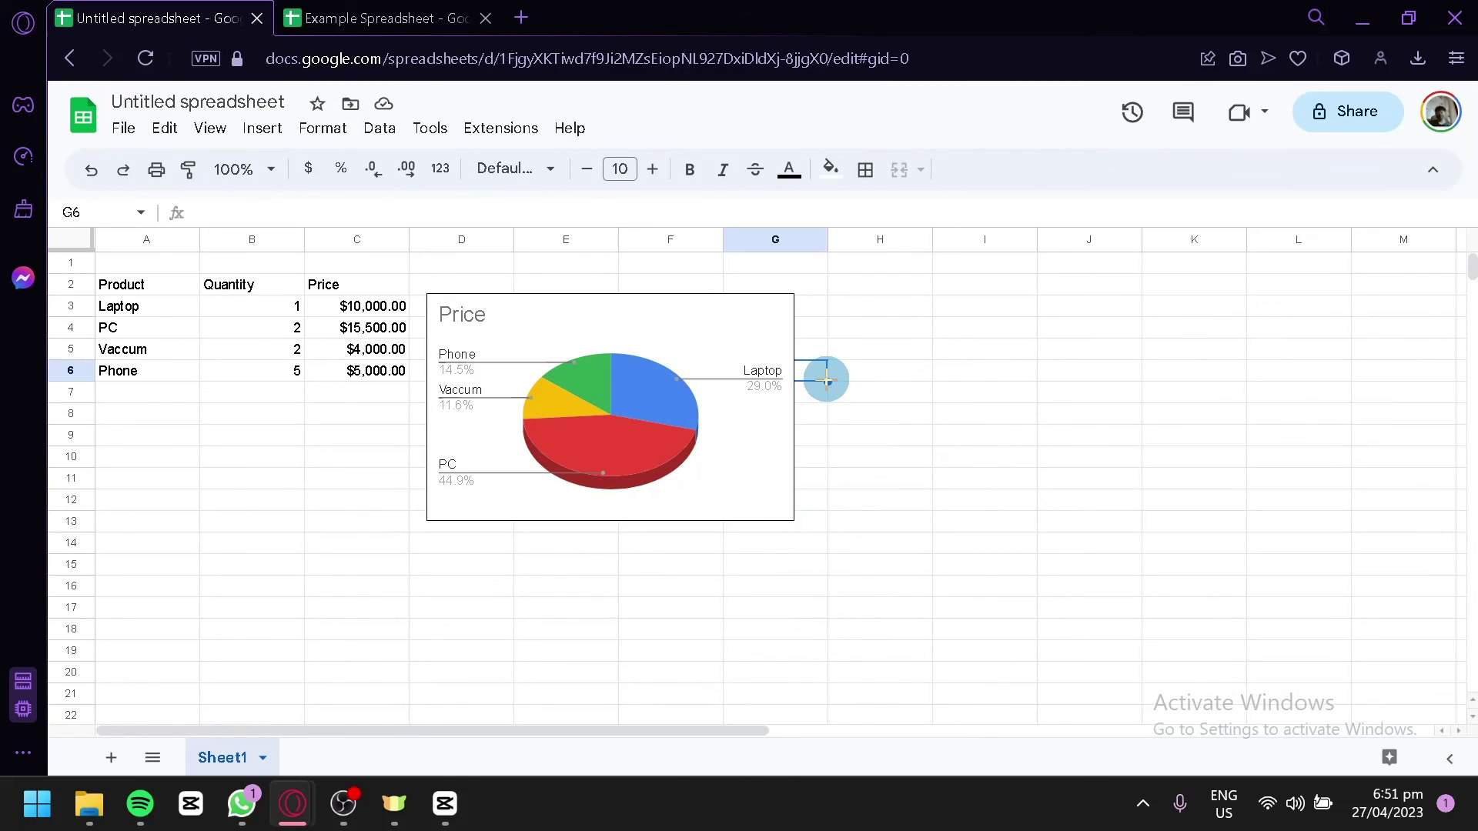